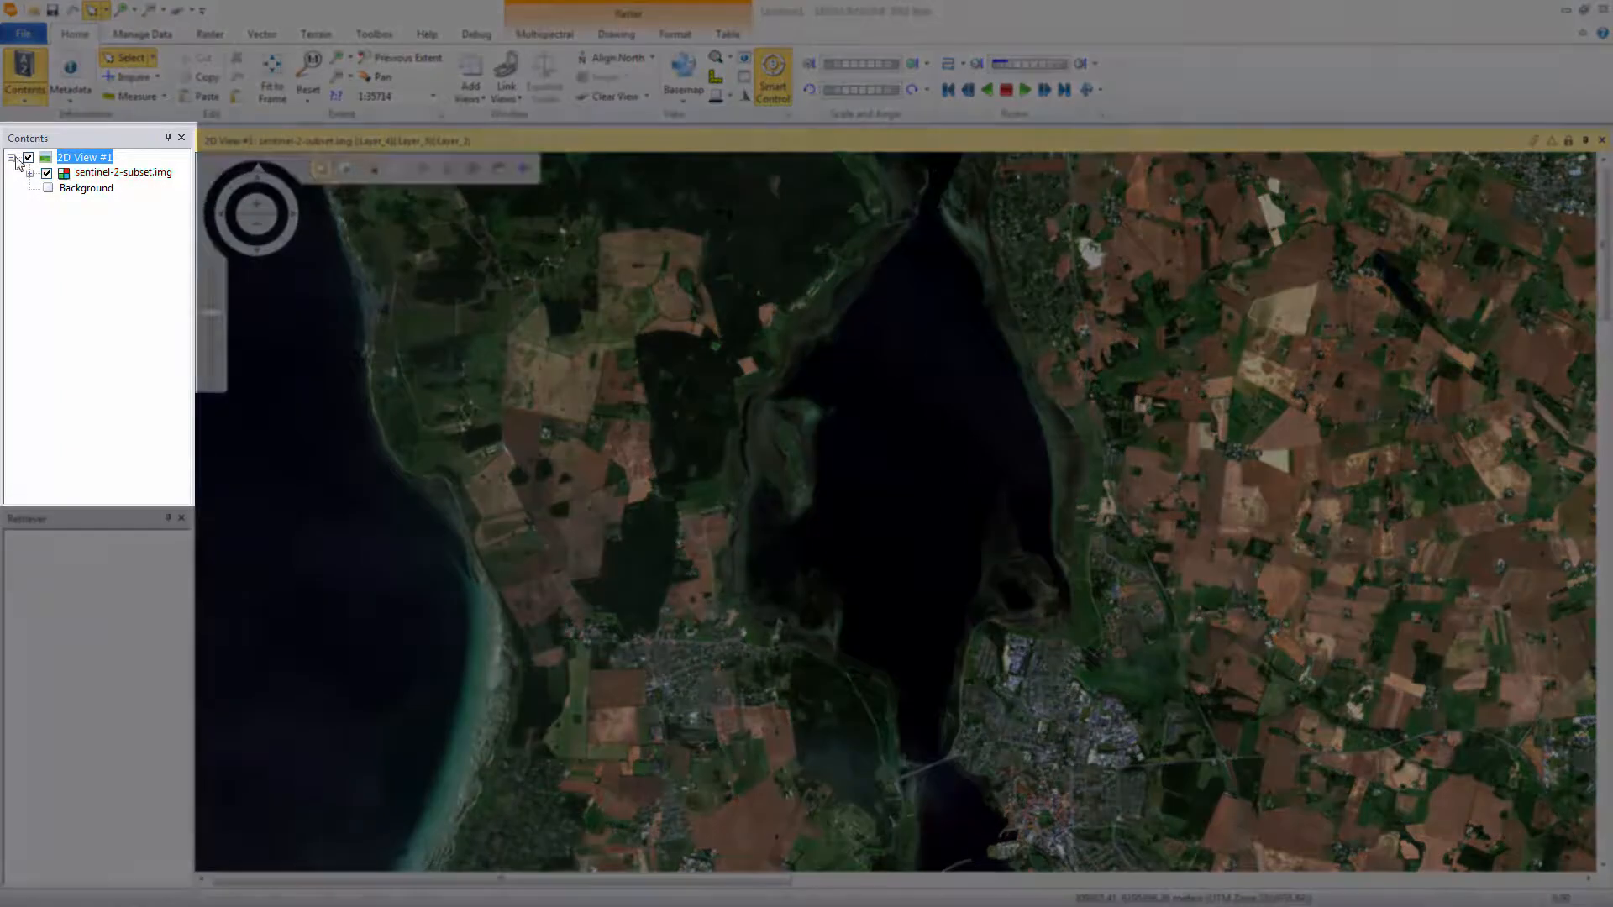
Hide the 2D view and create a new Spatial Model Editor view
click(28, 158)
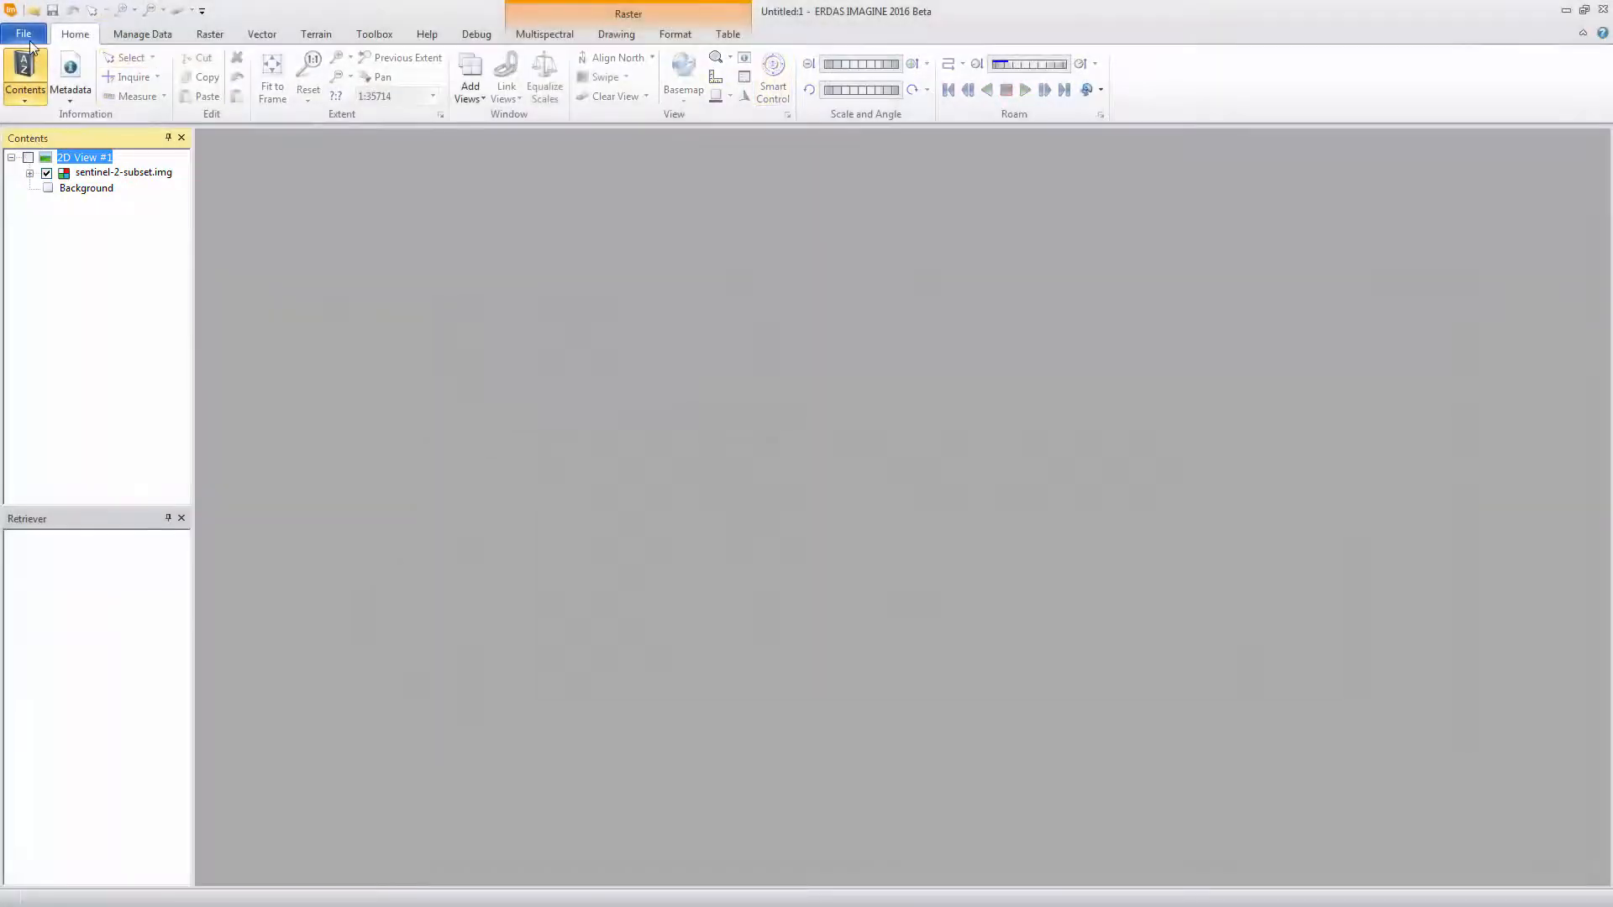
click(27, 35)
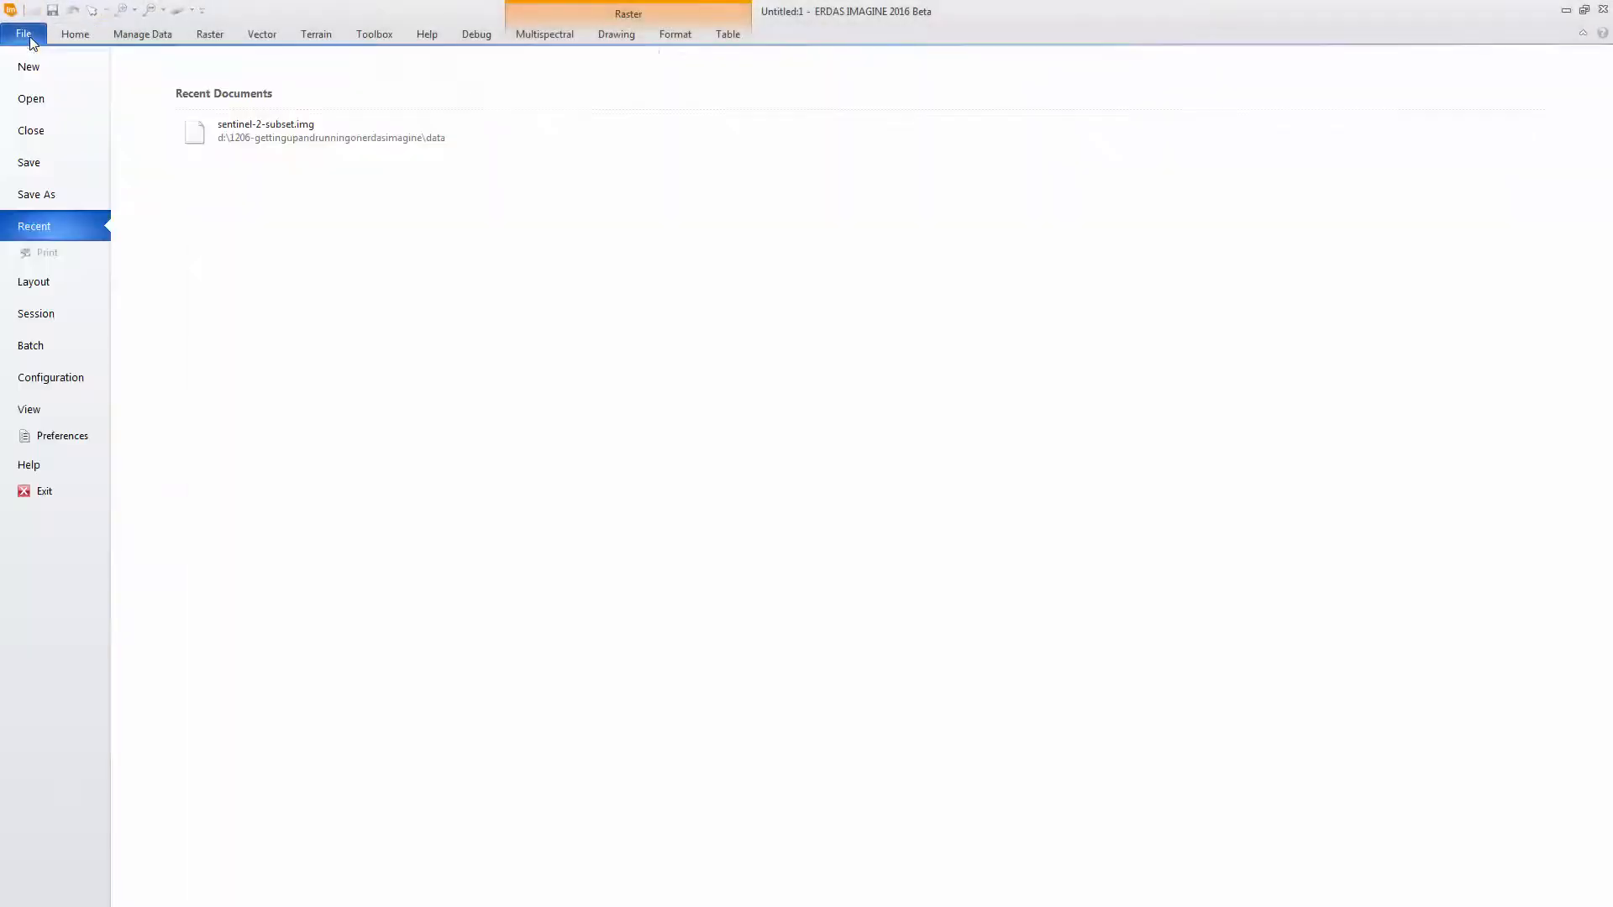
click(32, 67)
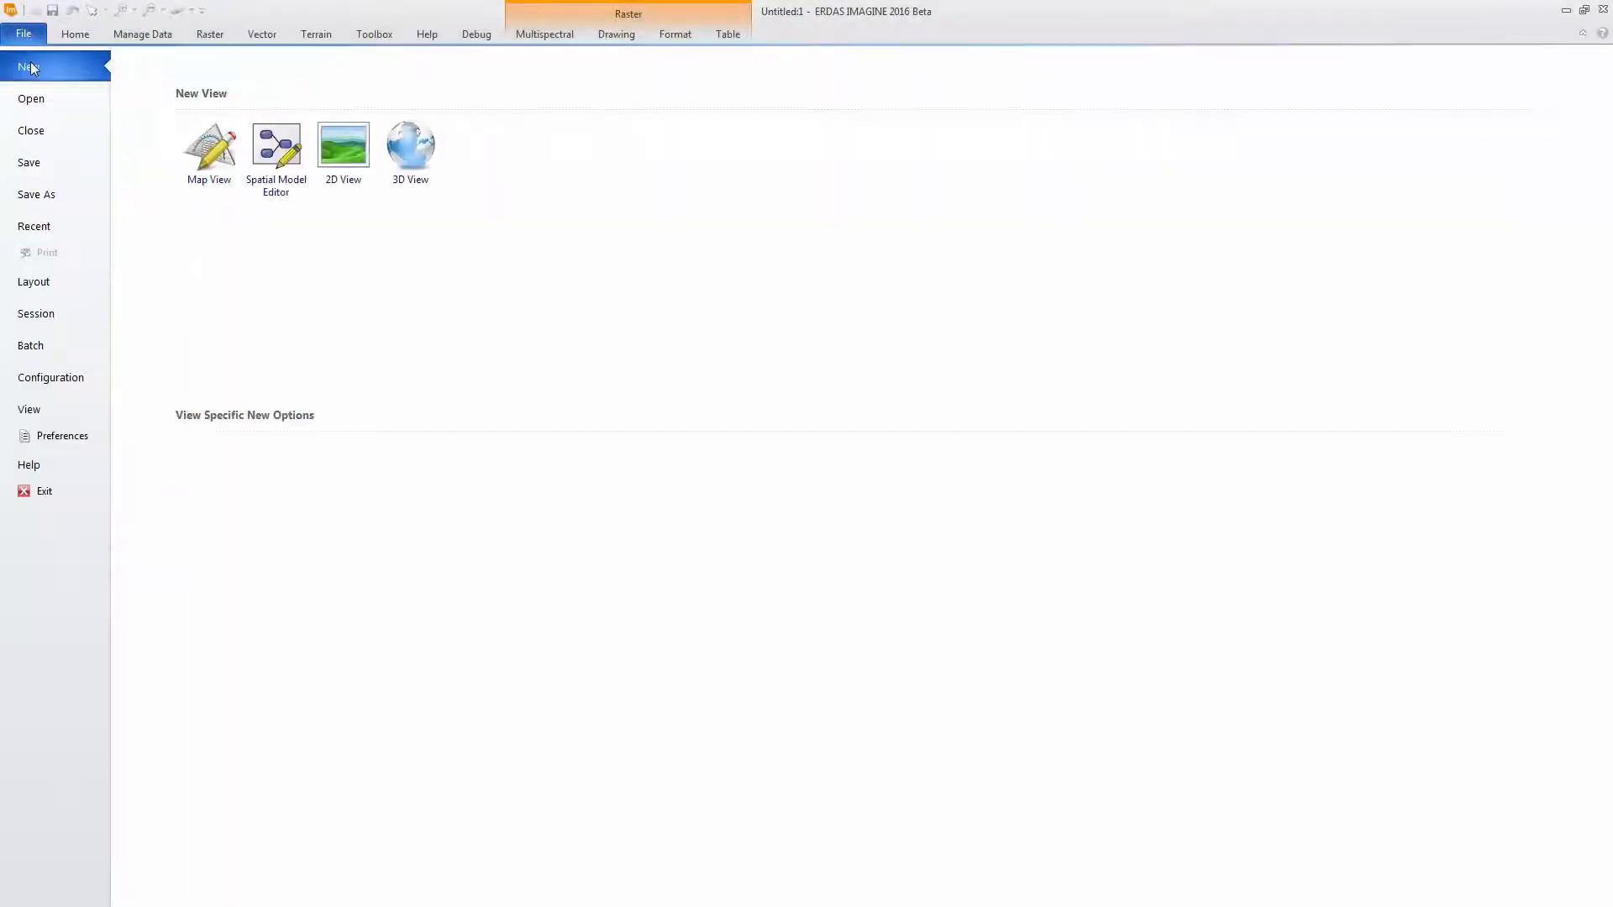
click(274, 147)
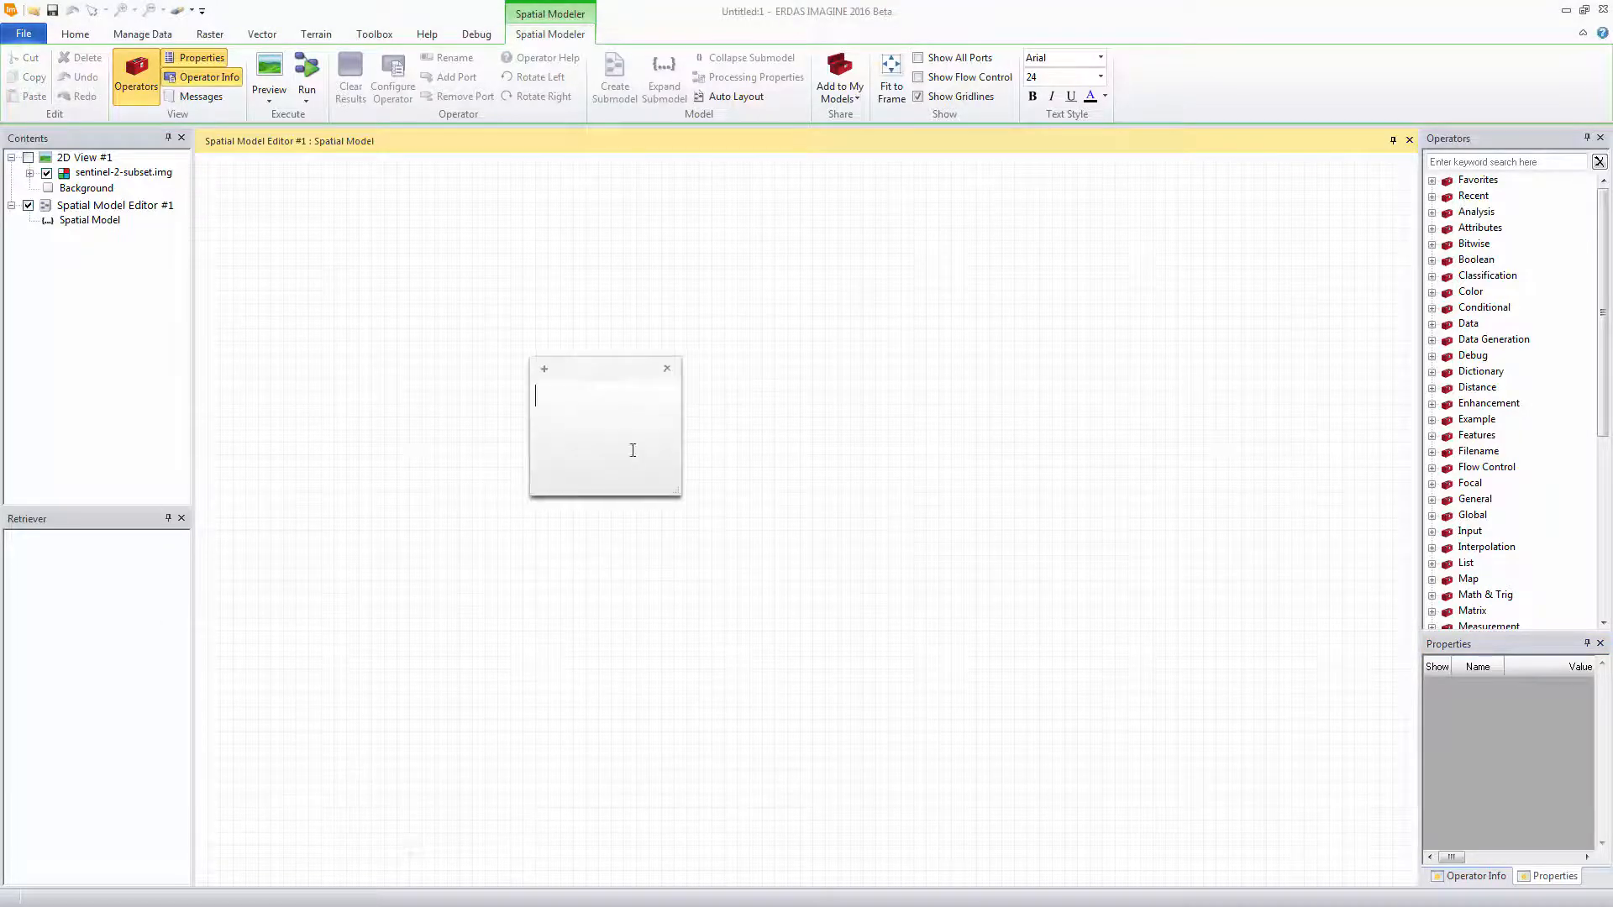
Write the formula "NDVI = (NIR - R) / (NIR + R)" in the sticky note, resize it and move it beside the operator list
drag(678, 495, 814, 596)
text(NDVI = (NIR - R)
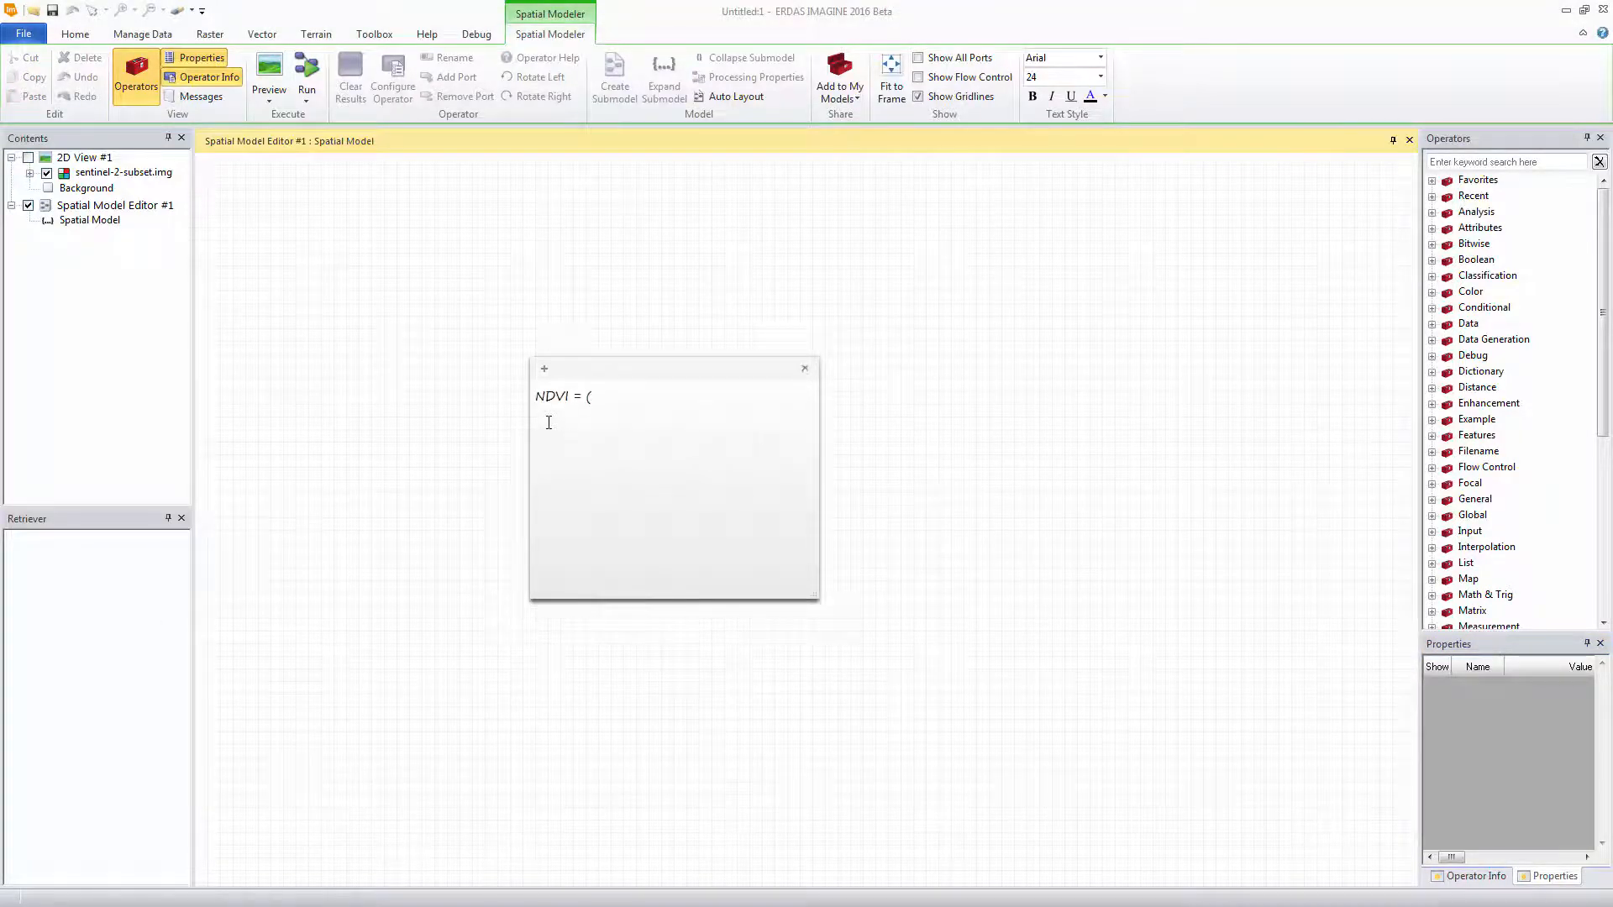
text() / (NIR + R))
drag(813, 595, 758, 461)
drag(661, 375, 1268, 143)
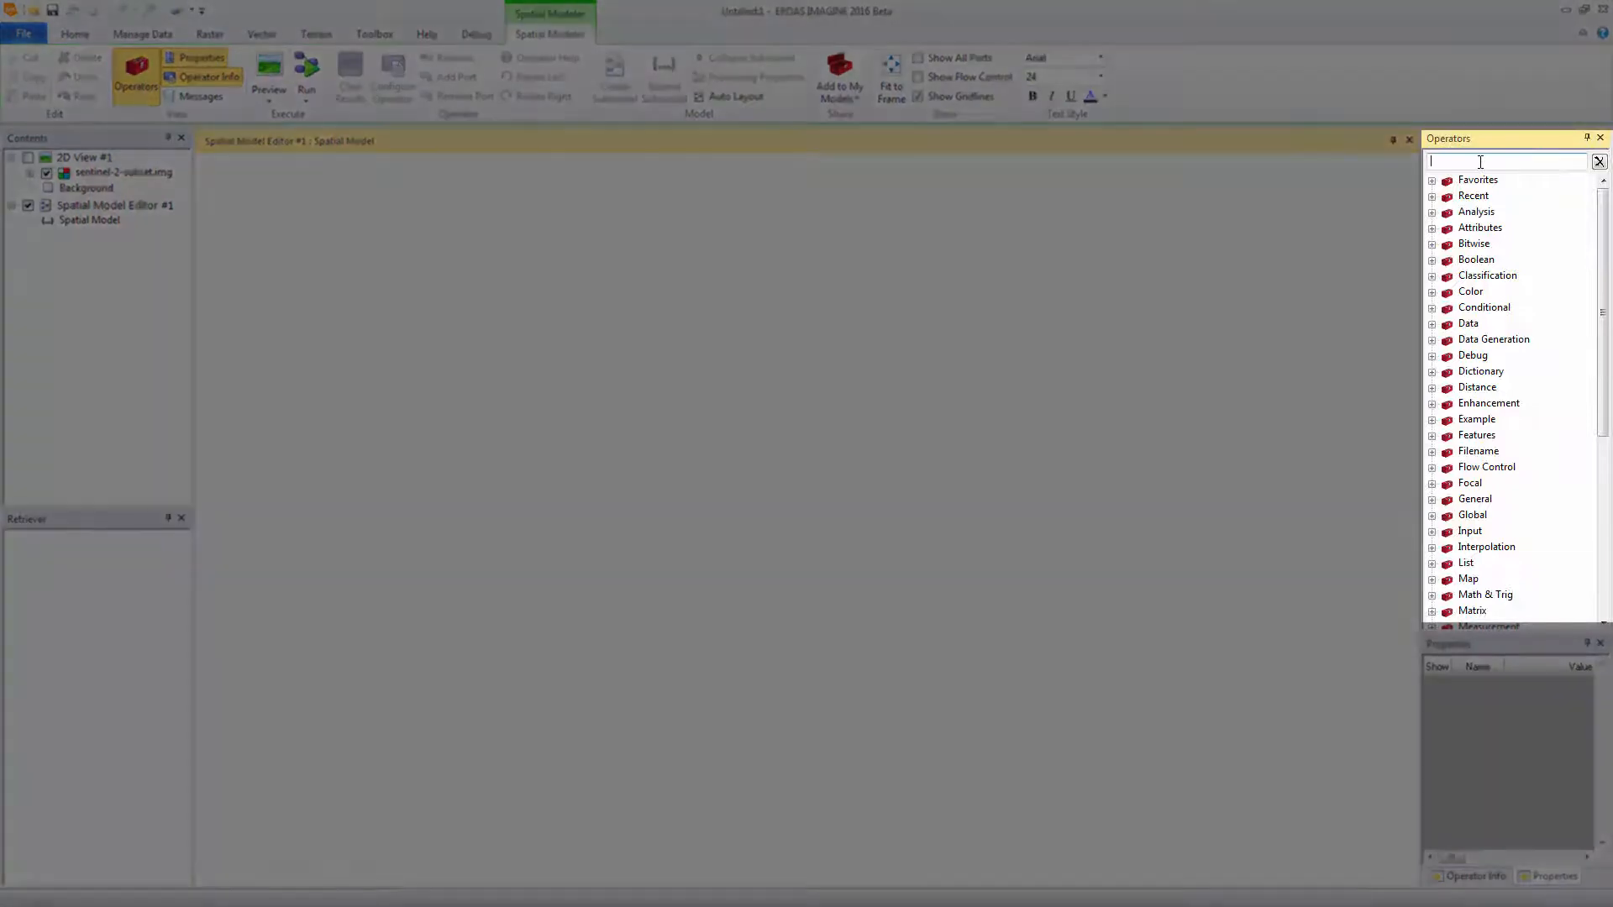
Add a Raster Input operator to the model and configure it to read sentinel-2-subset.img as Float
text(raster input)
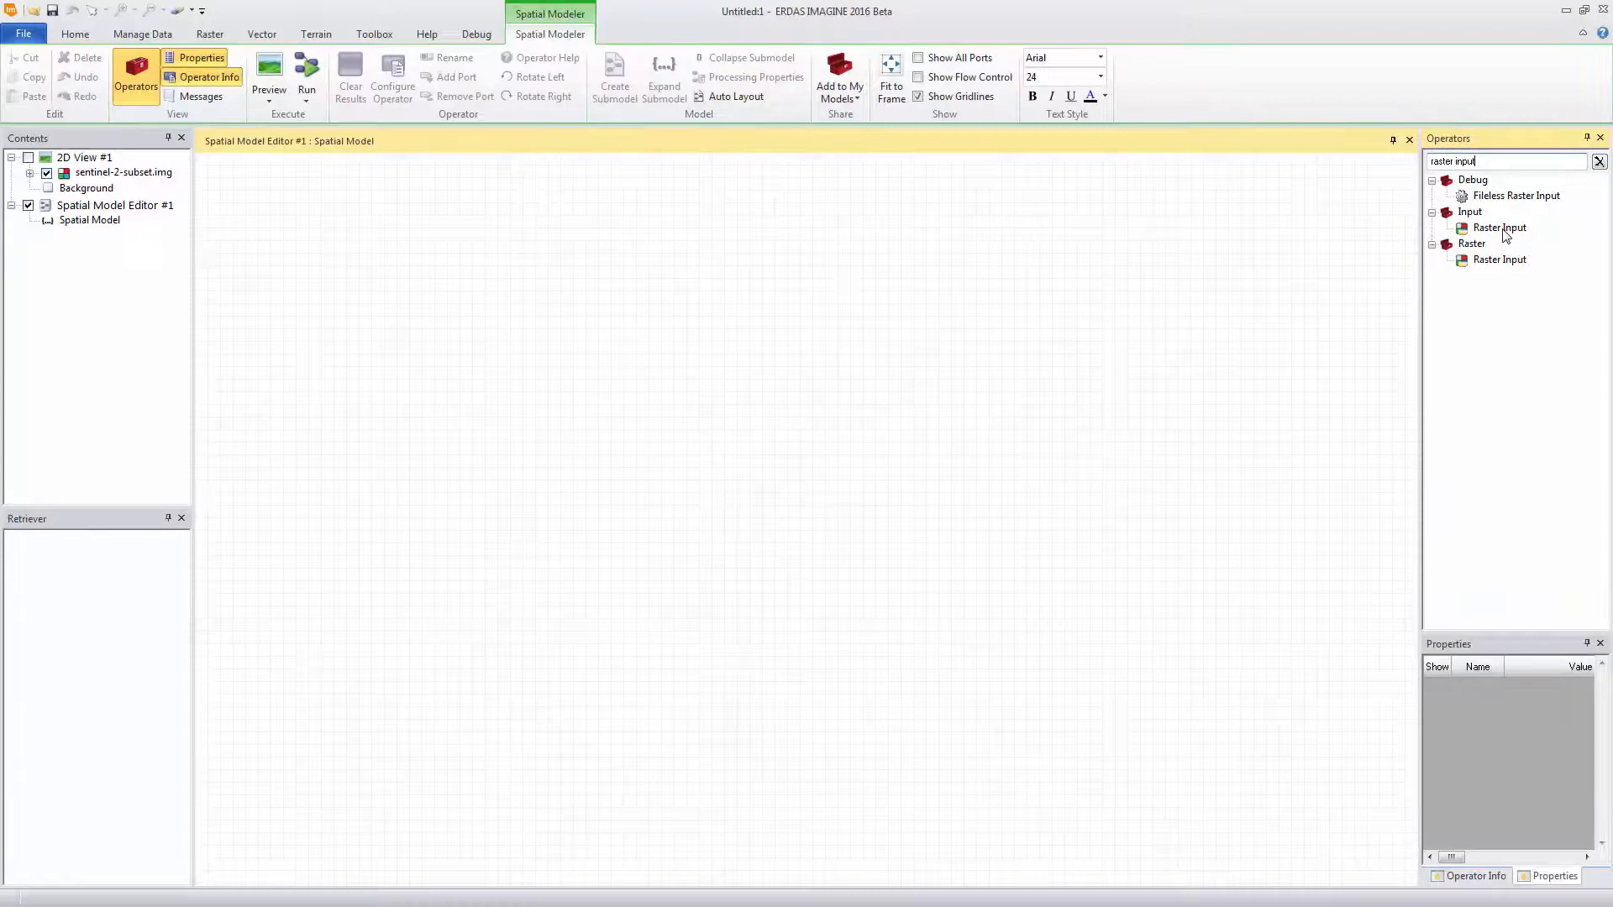
drag(1501, 228, 381, 355)
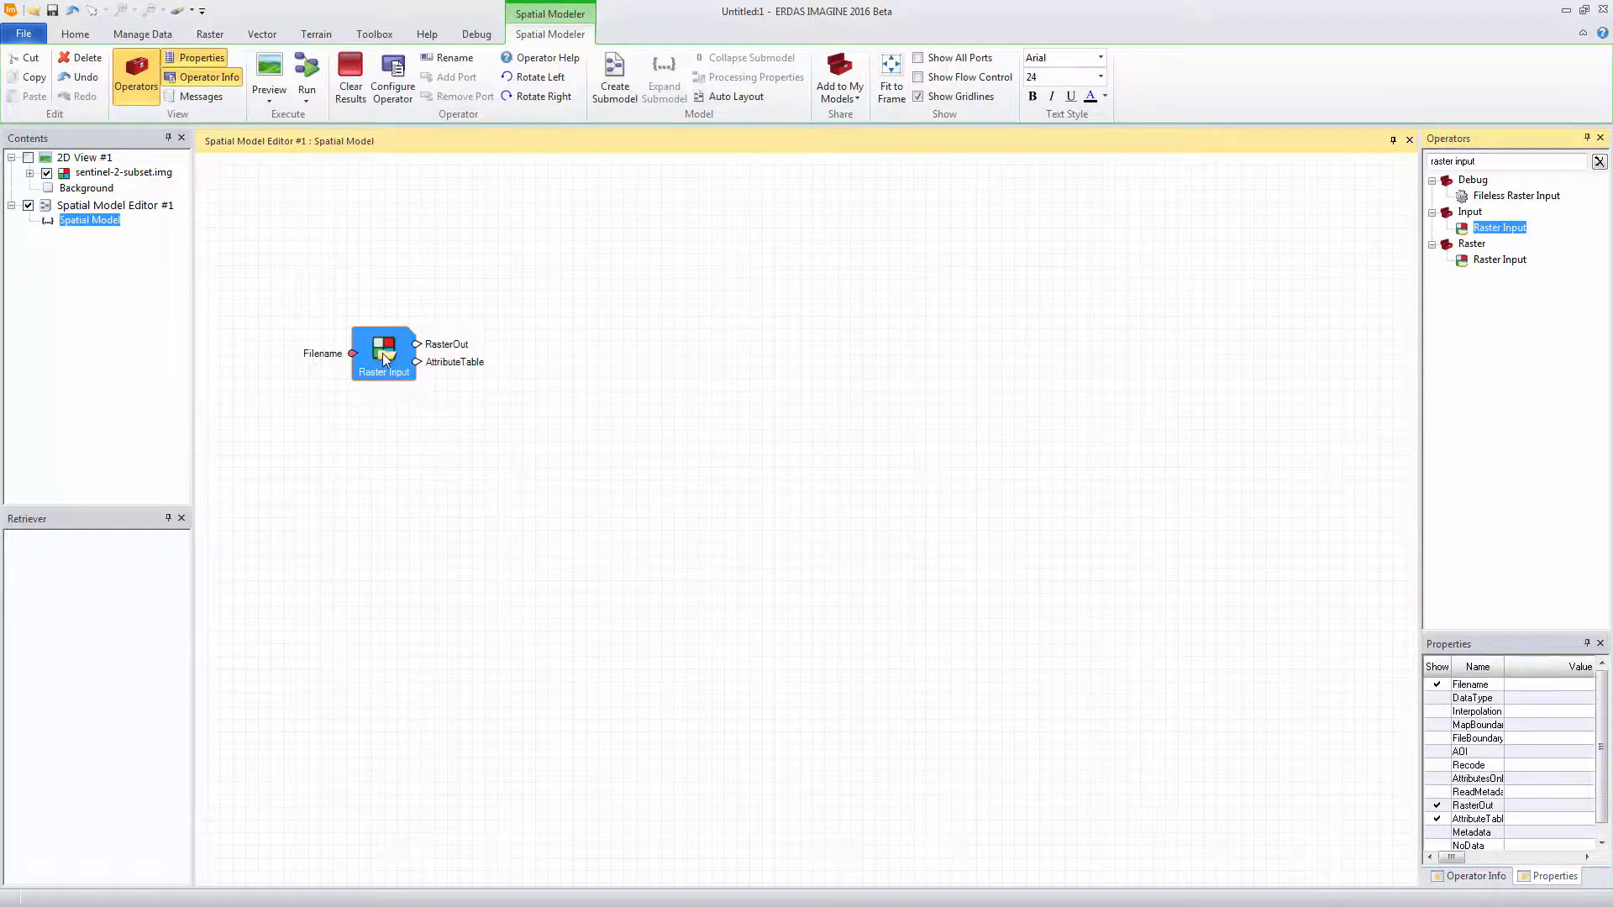
double_click(385, 359)
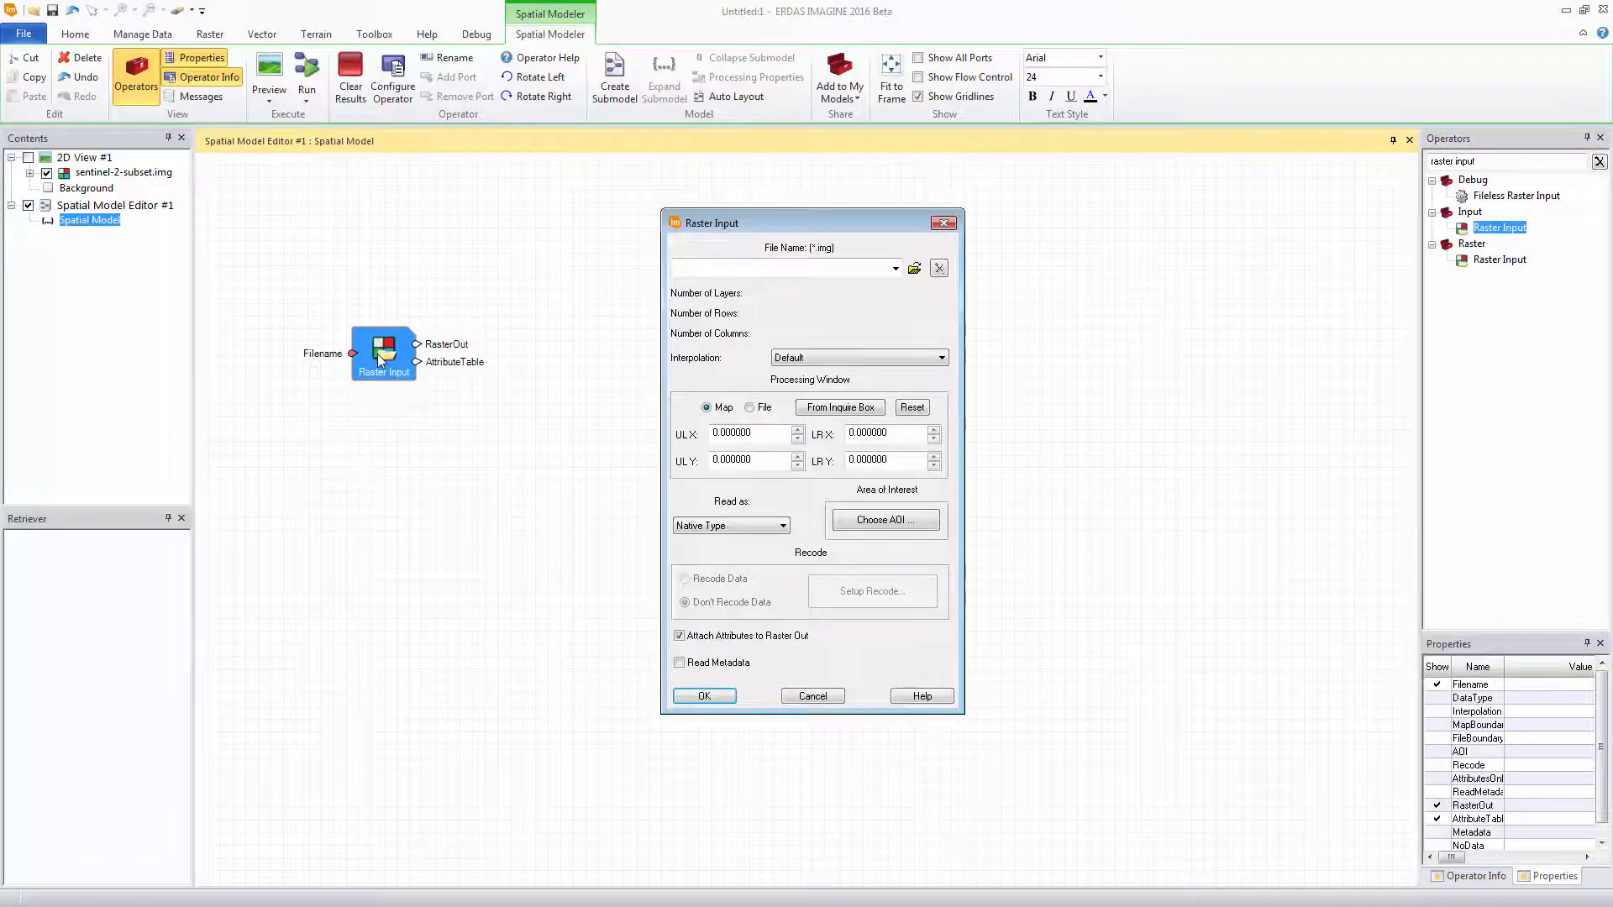
click(896, 267)
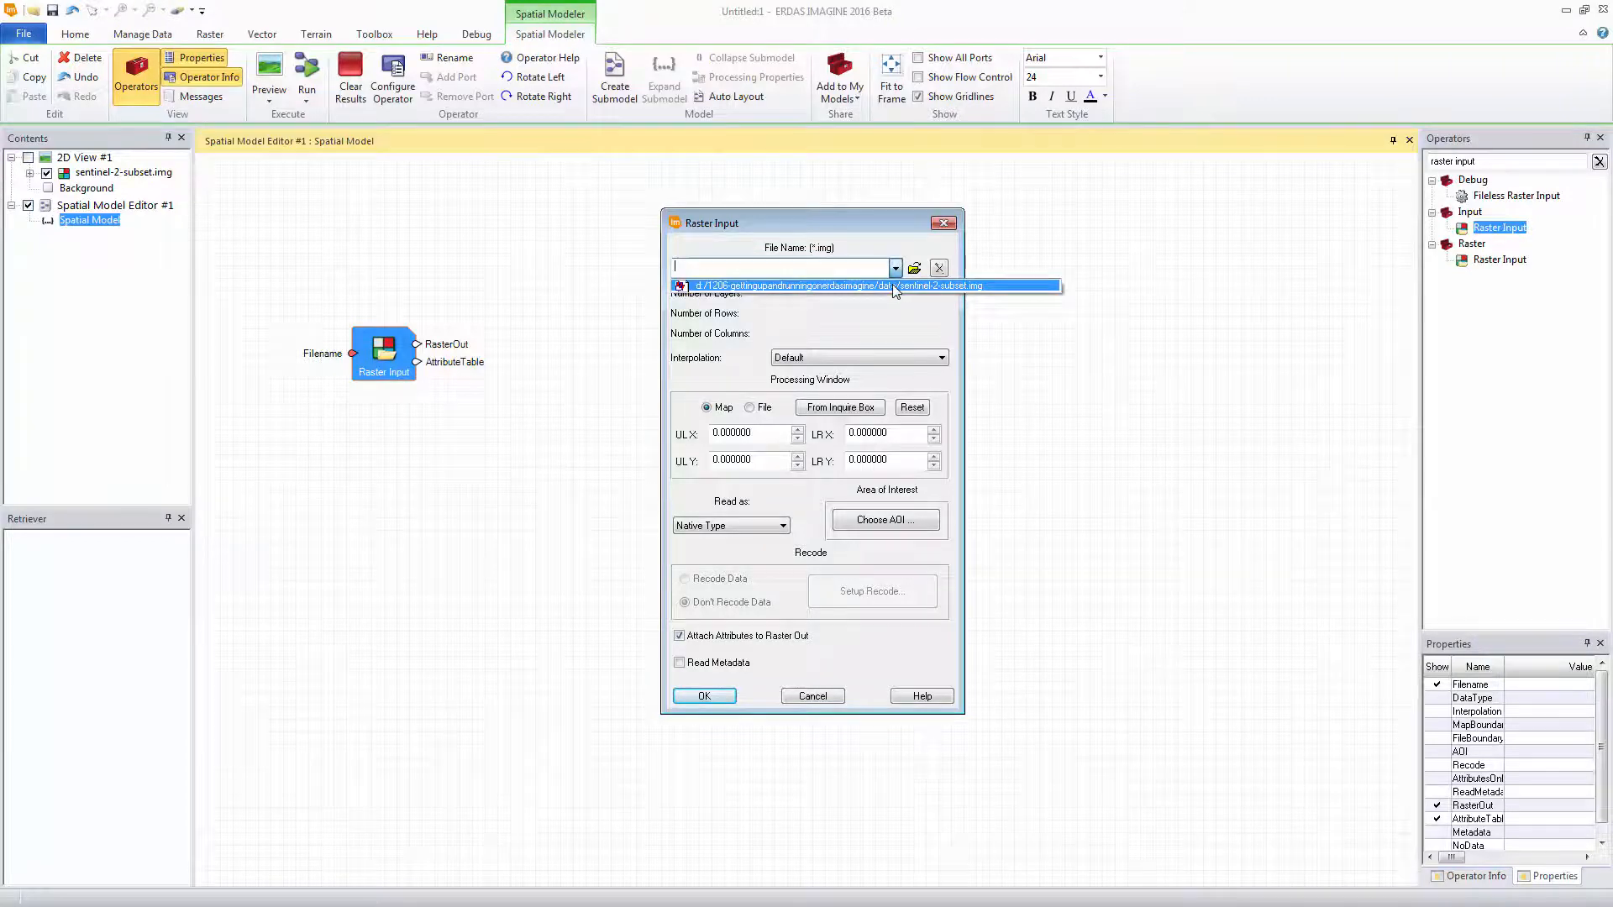
click(892, 284)
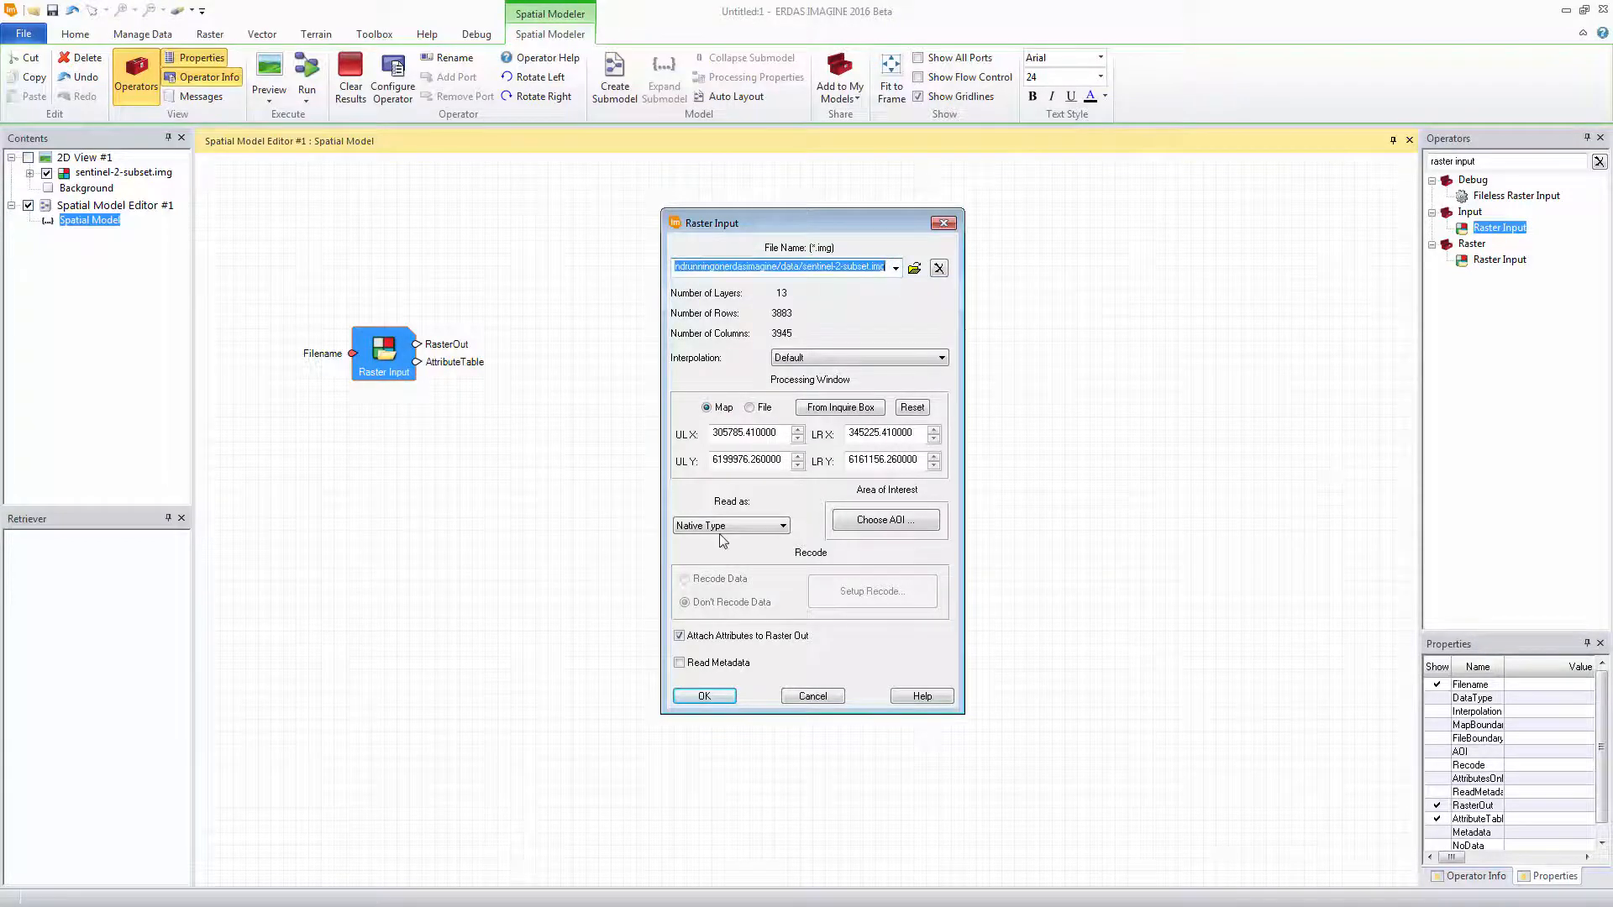
click(728, 527)
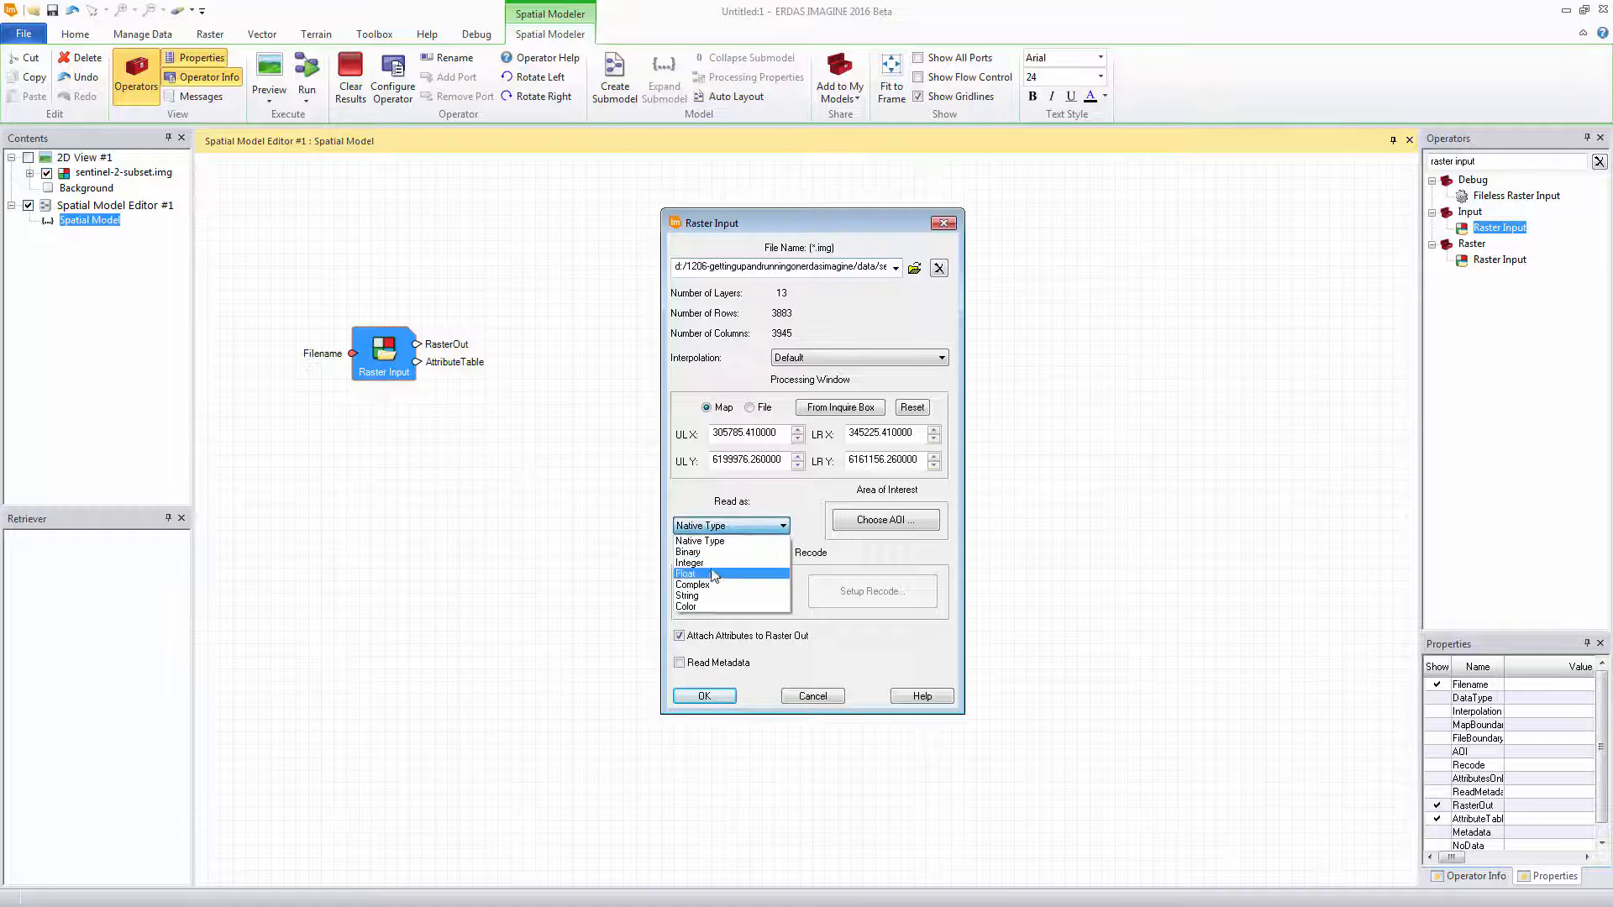
click(711, 574)
click(703, 696)
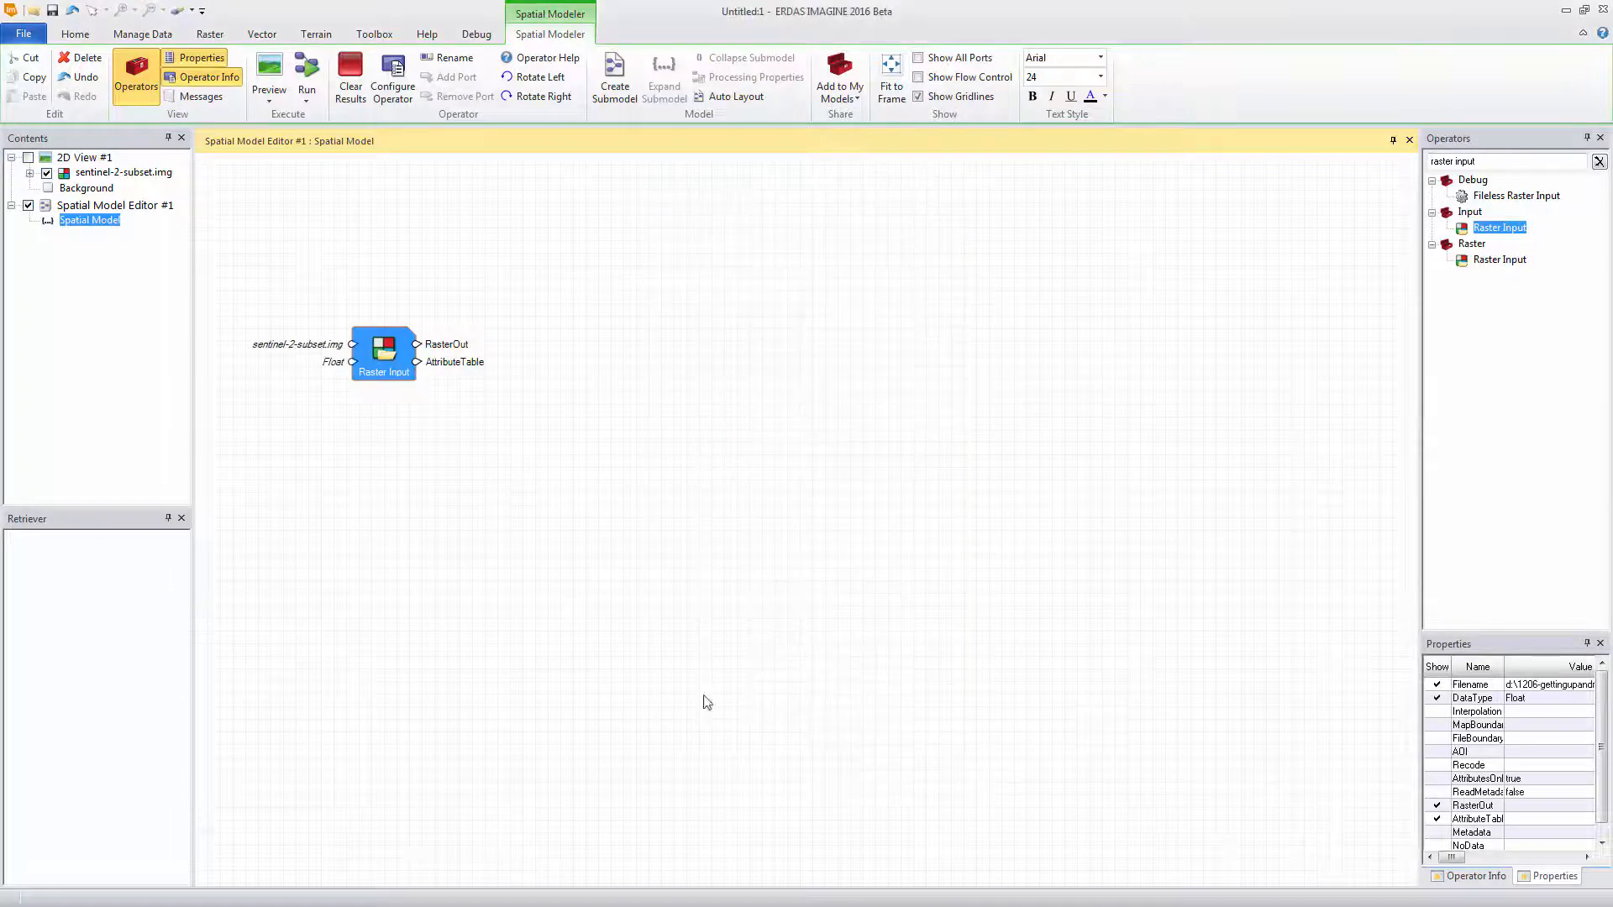
click(477, 407)
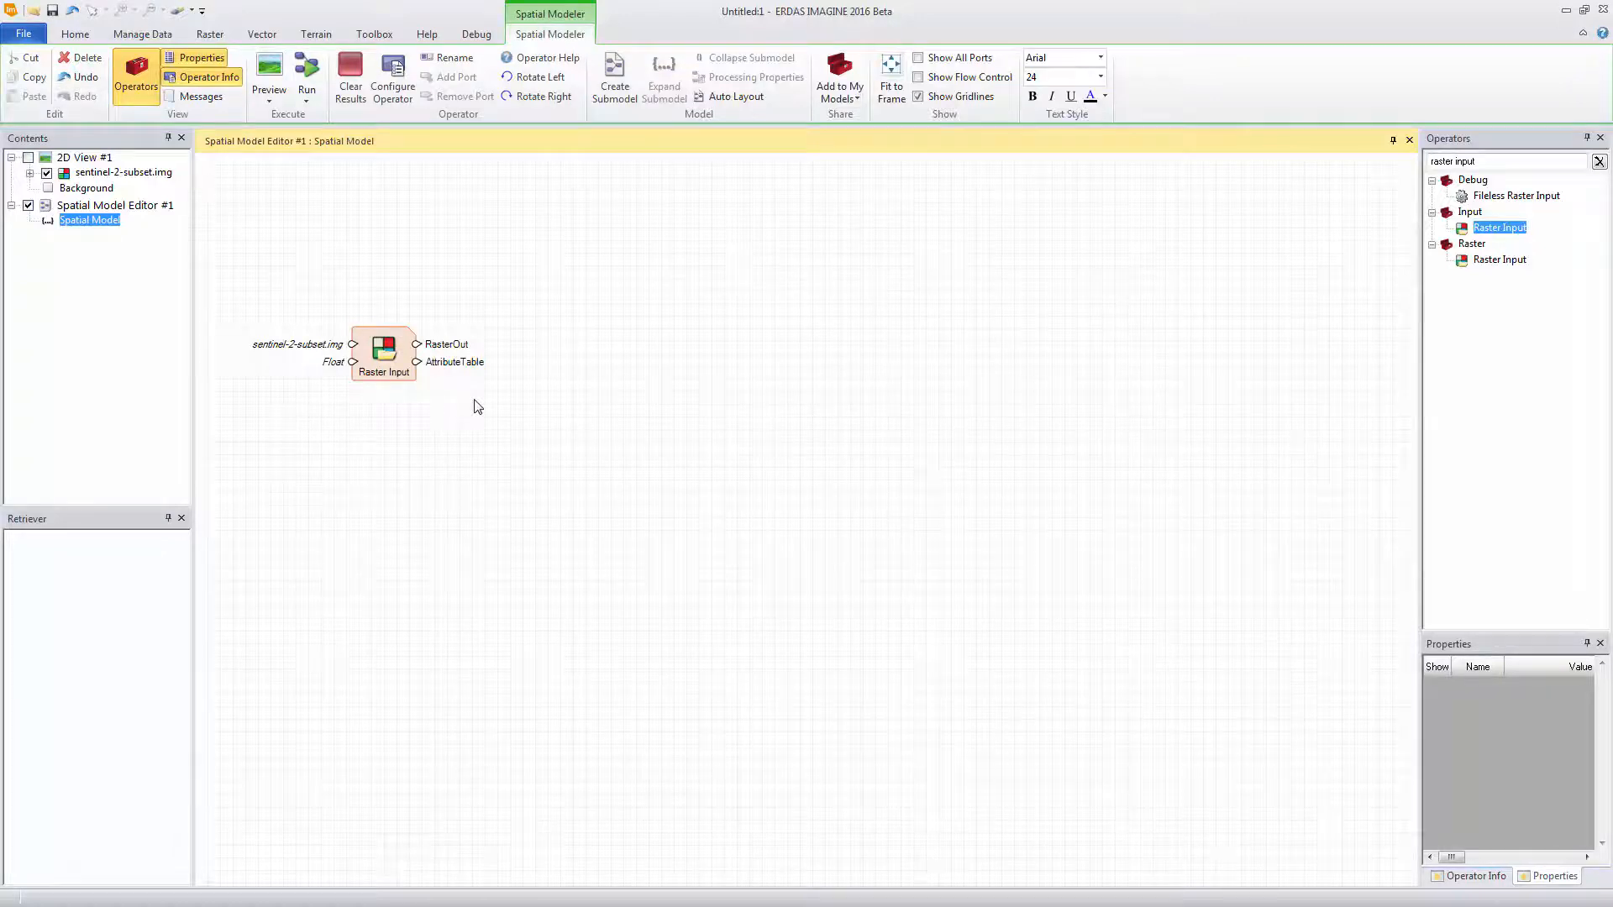
Add two Band Selection operators to the model, one above the other, beside the Raster Input operator
click(1483, 160)
text(band sele)
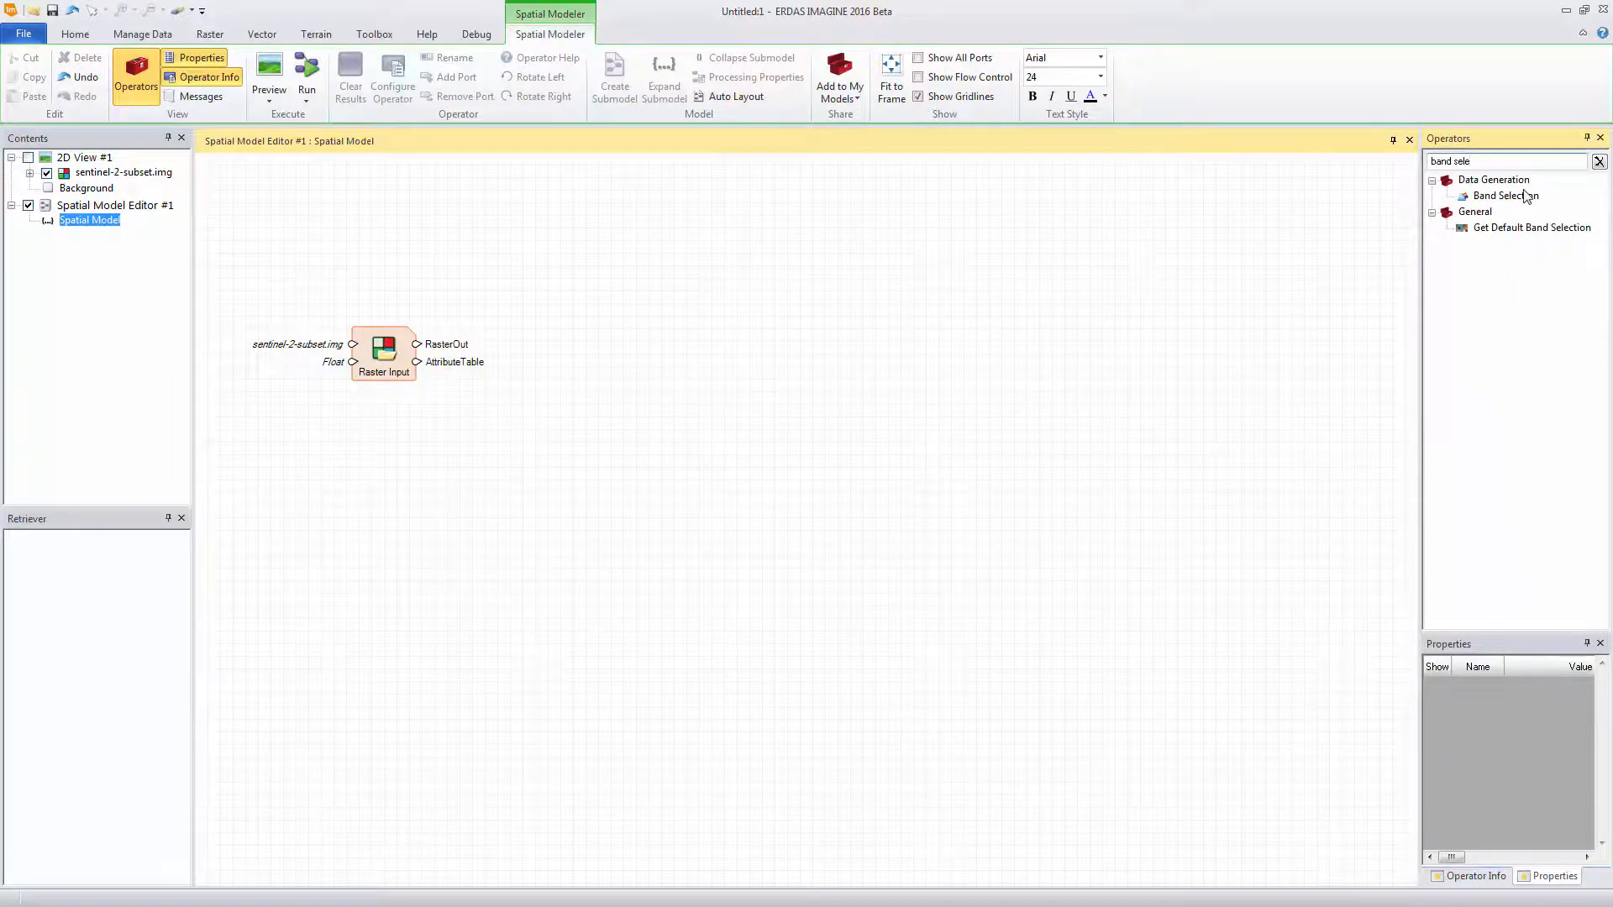
drag(1526, 196, 562, 280)
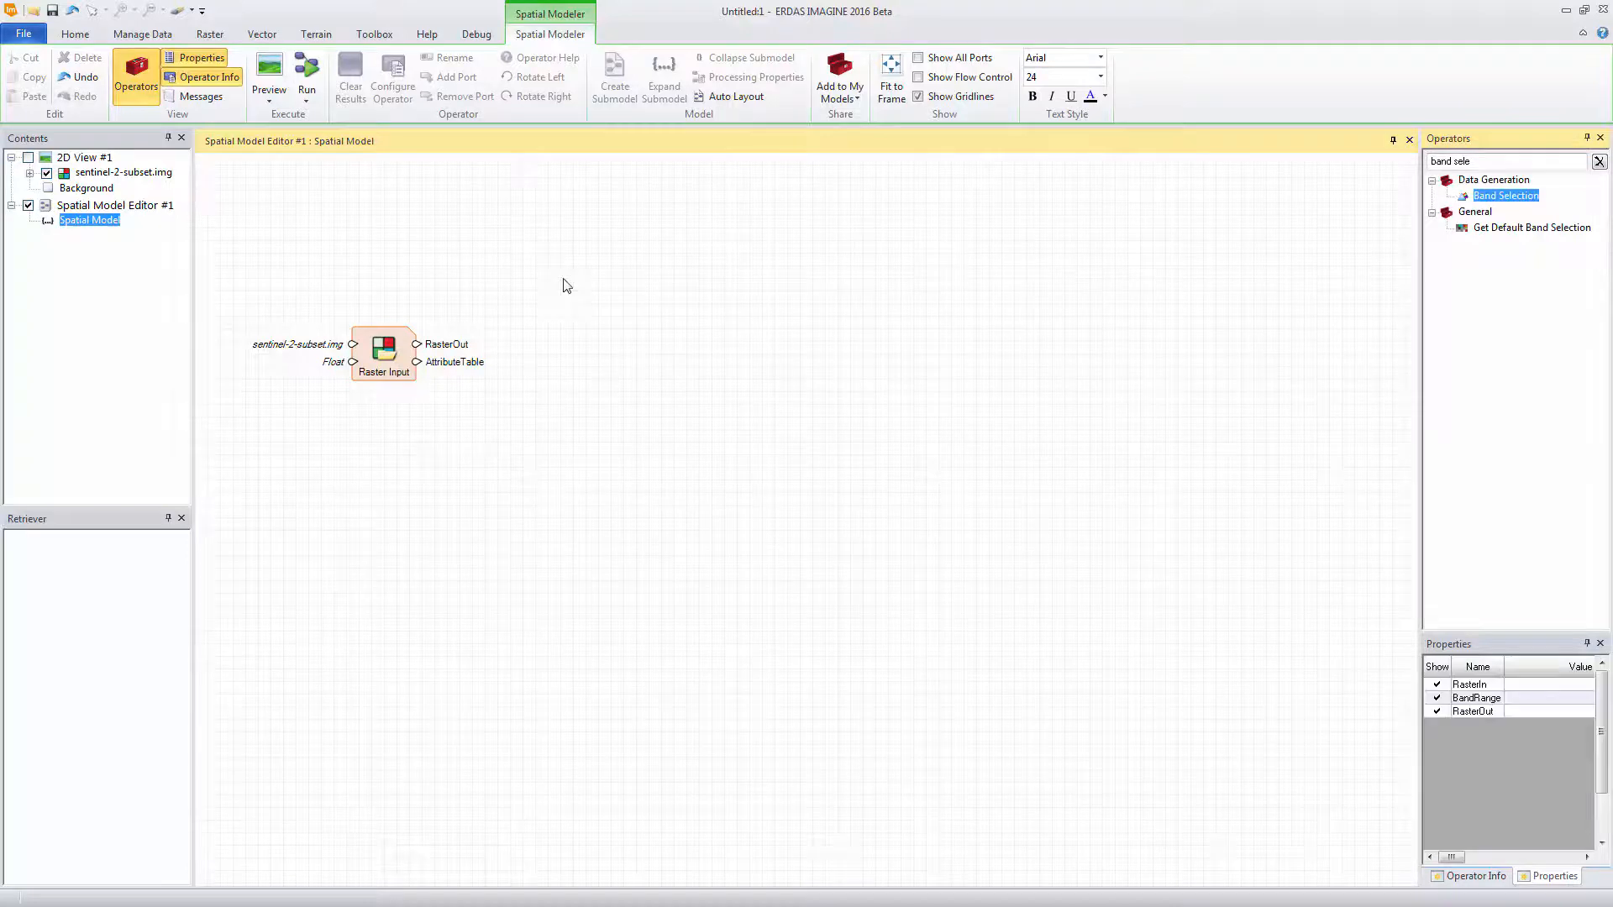
drag(1513, 202, 582, 411)
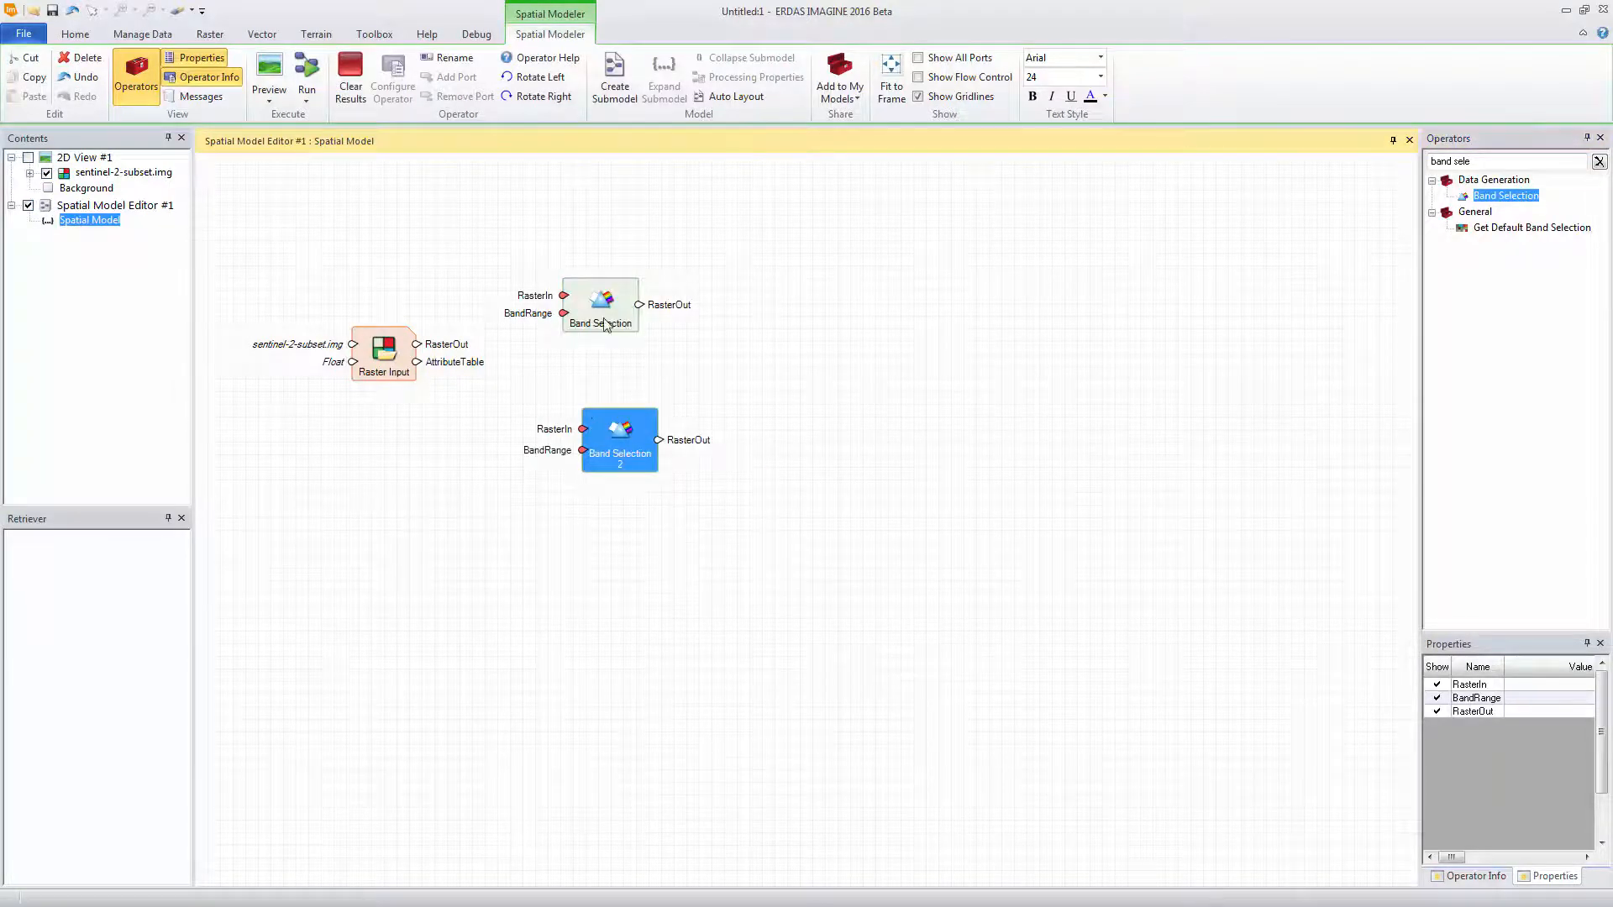
Rename the upper Band Selection operator to NIR and the lower one to R
right_click(602, 320)
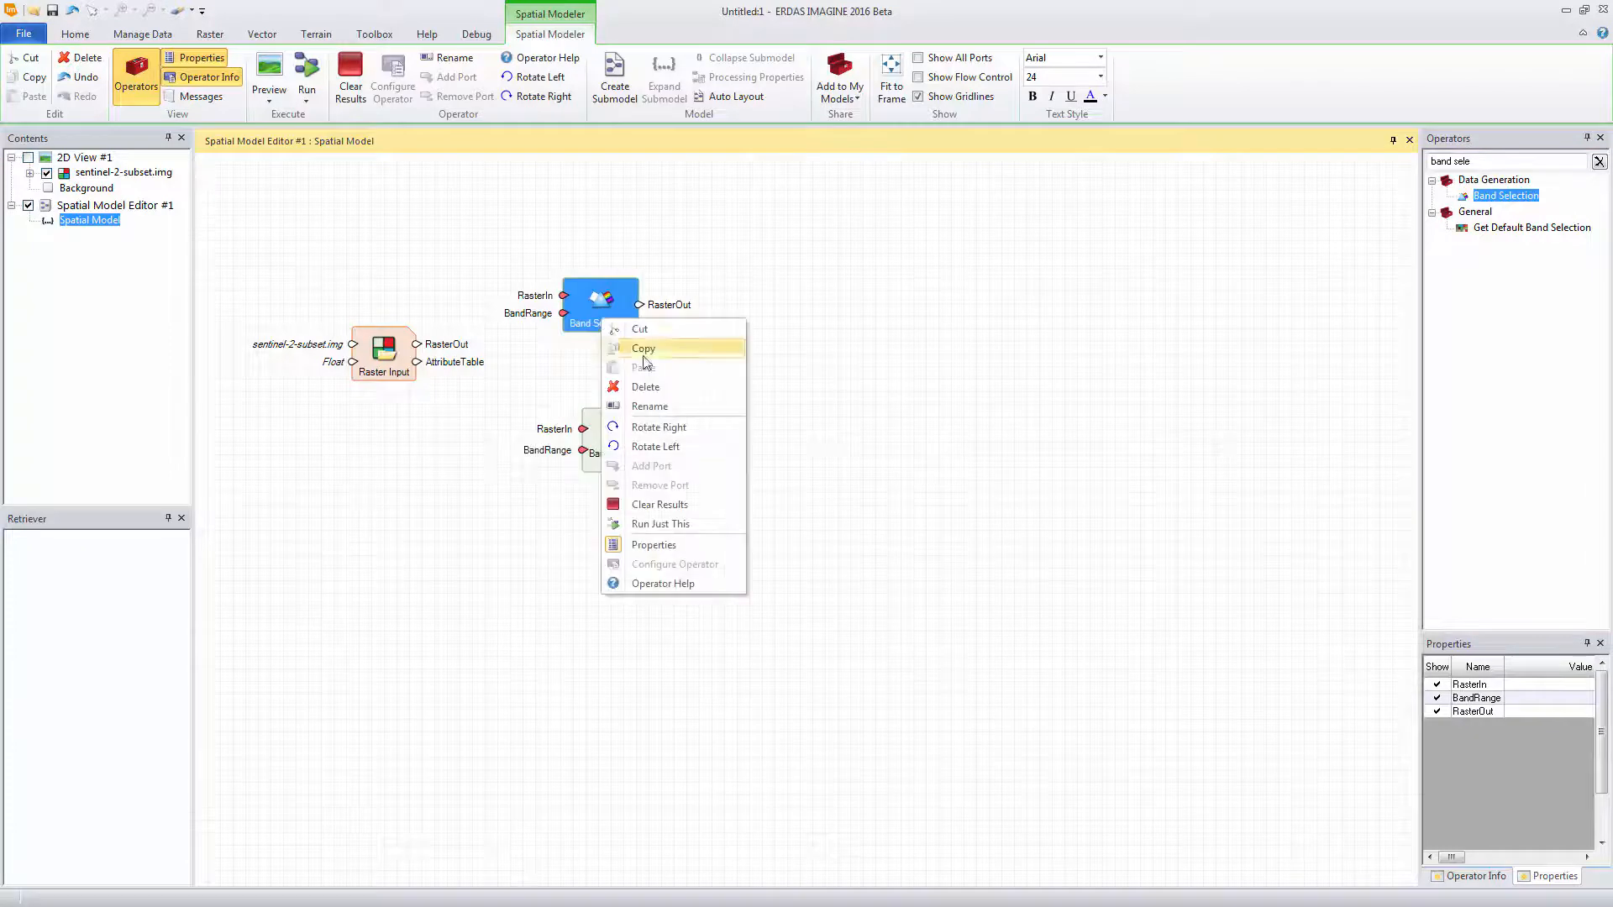
click(666, 408)
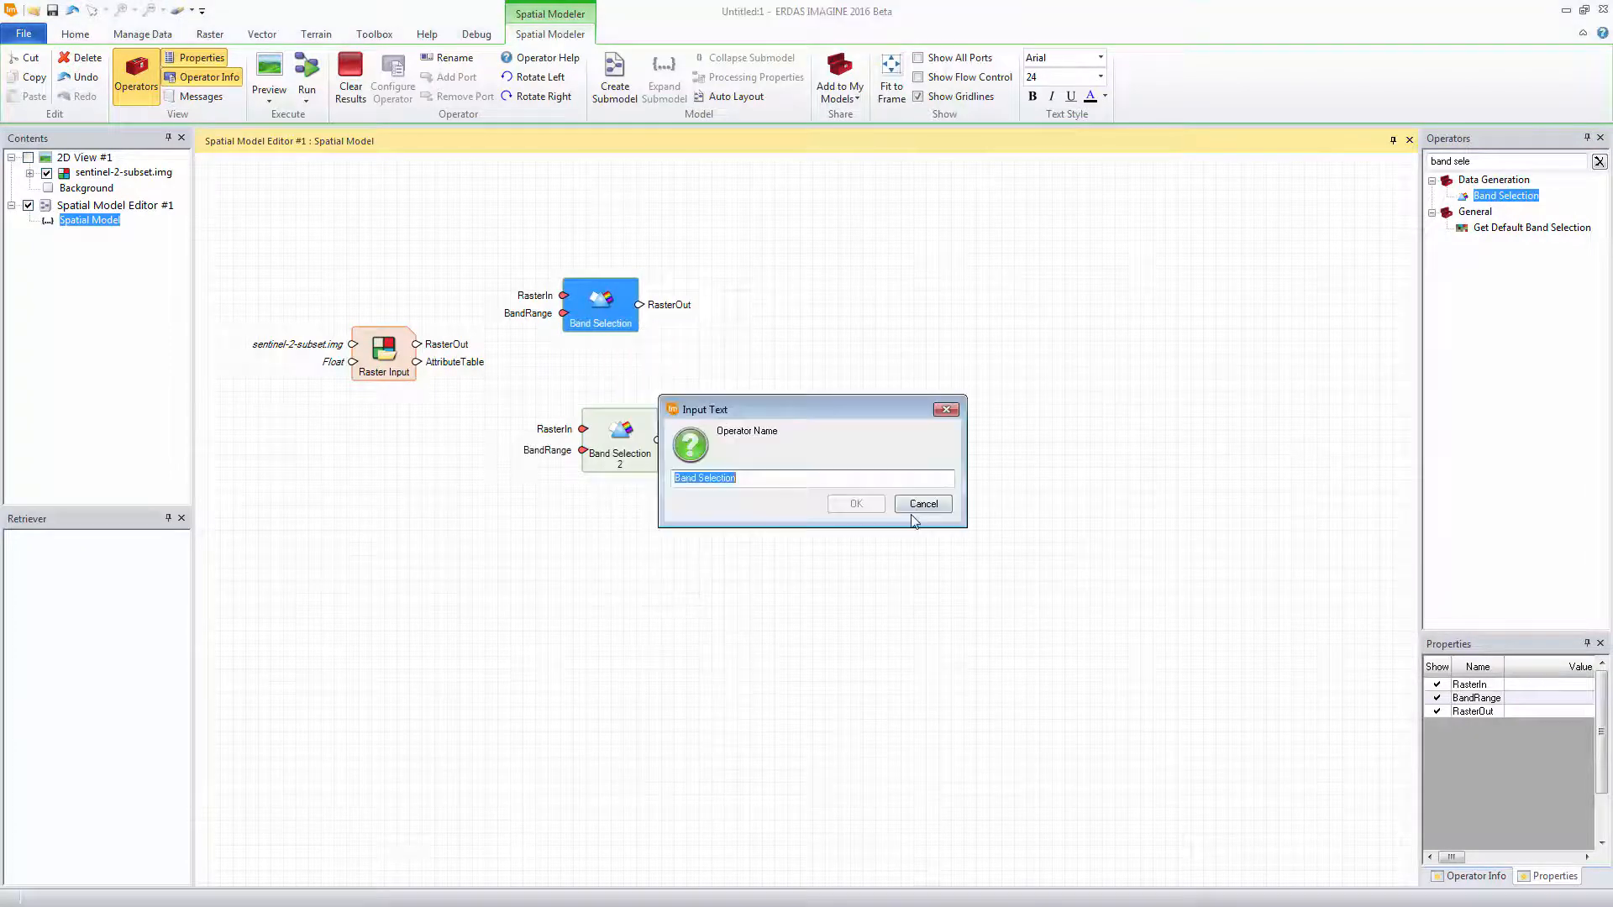
text(NIR)
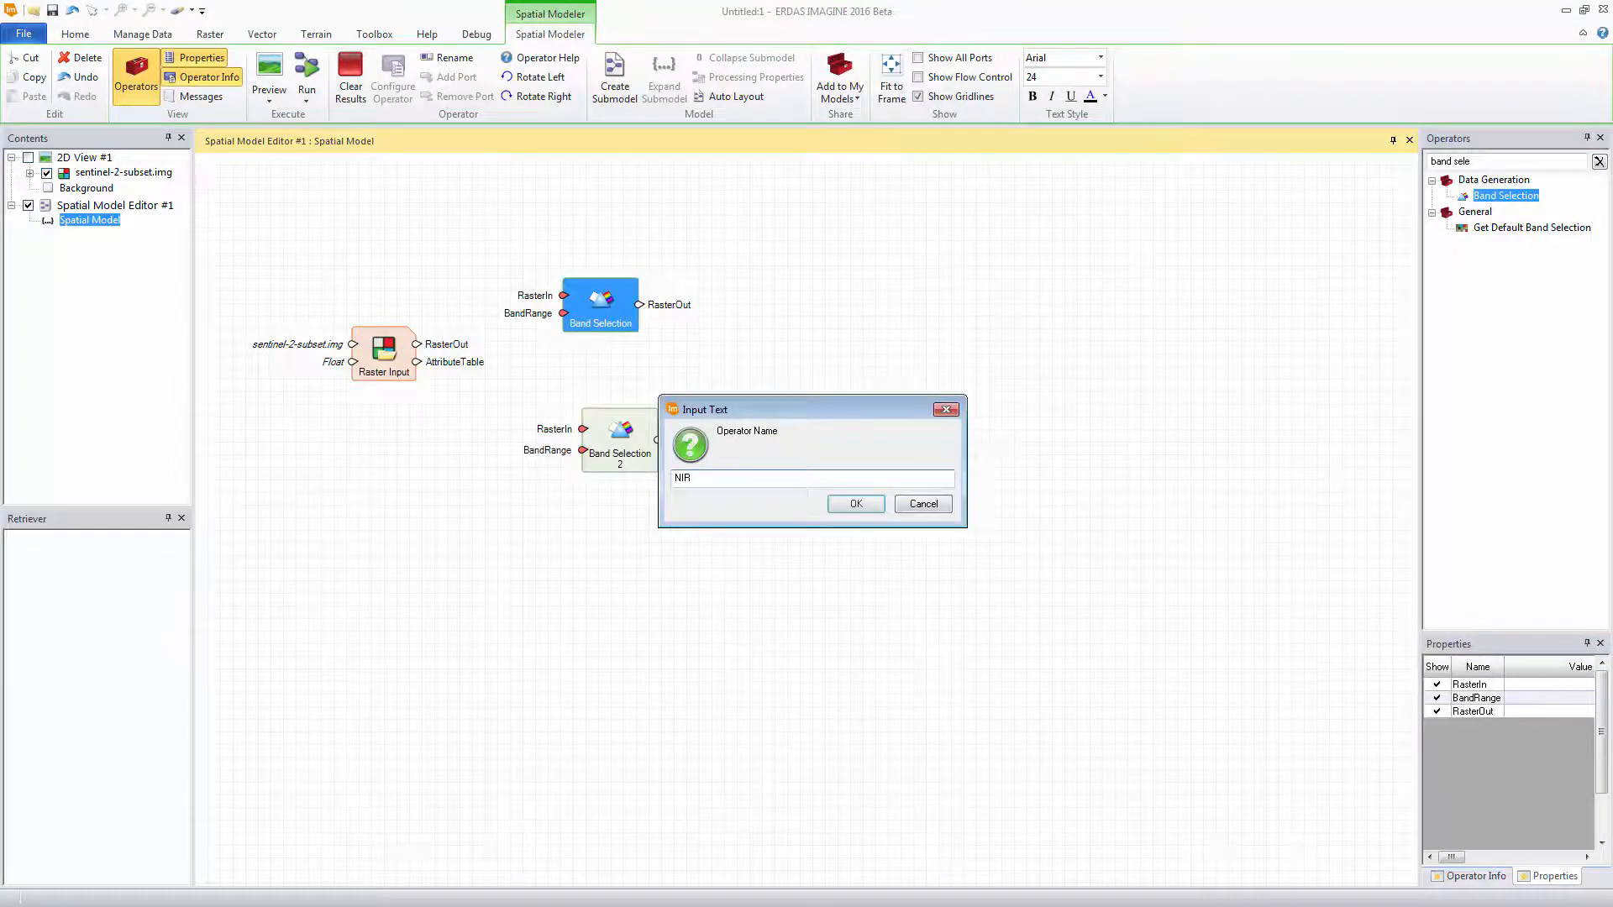
click(844, 502)
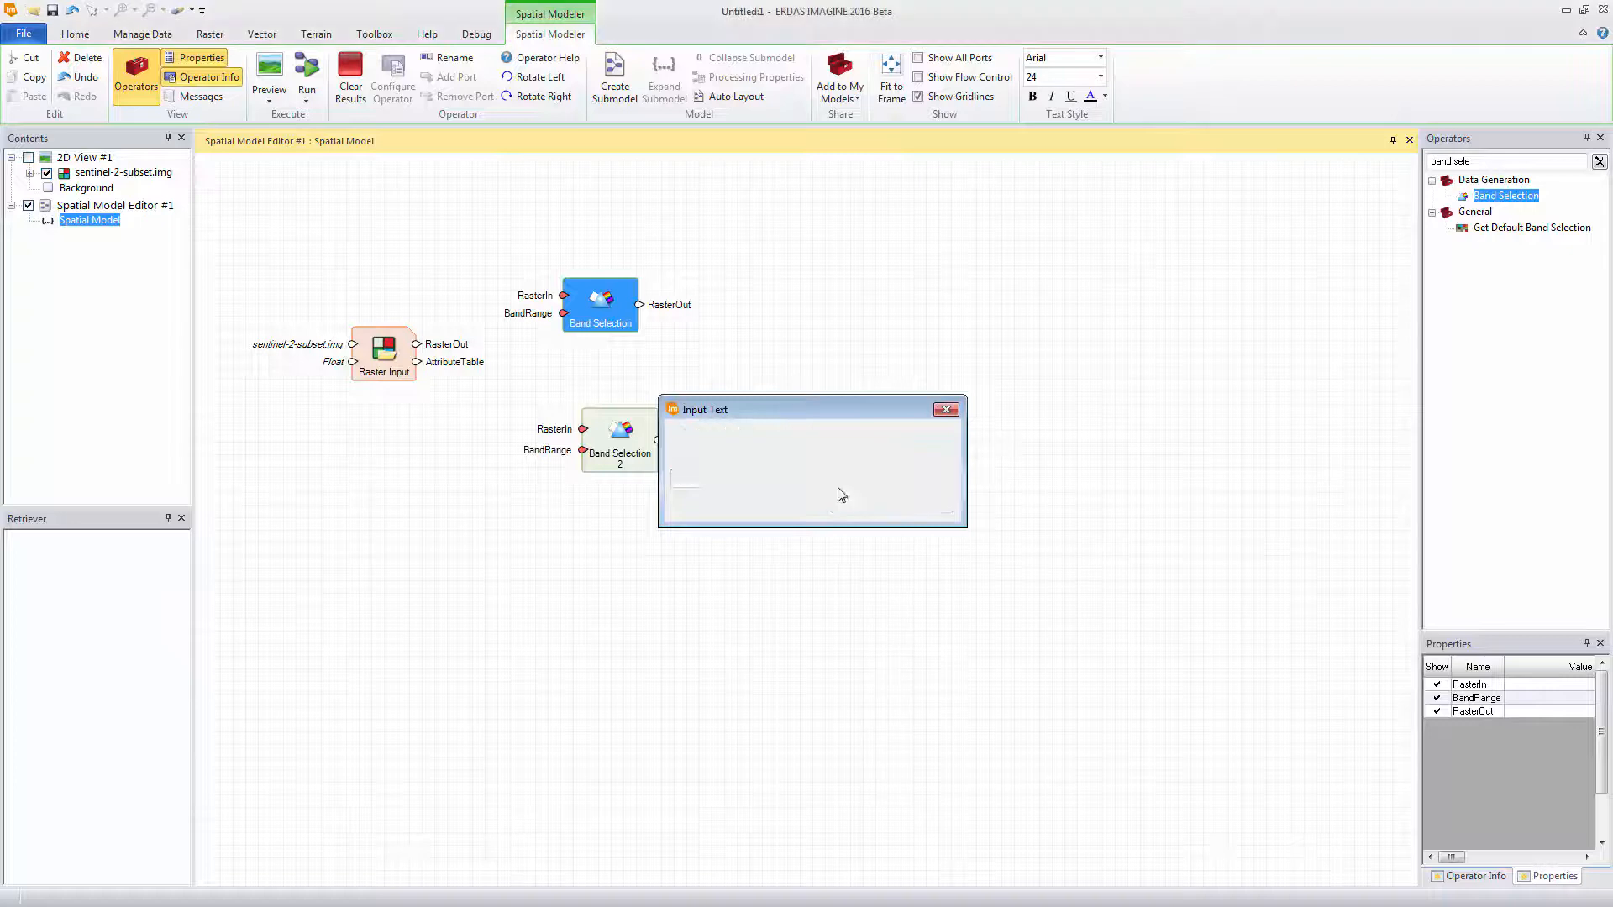
right_click(604, 431)
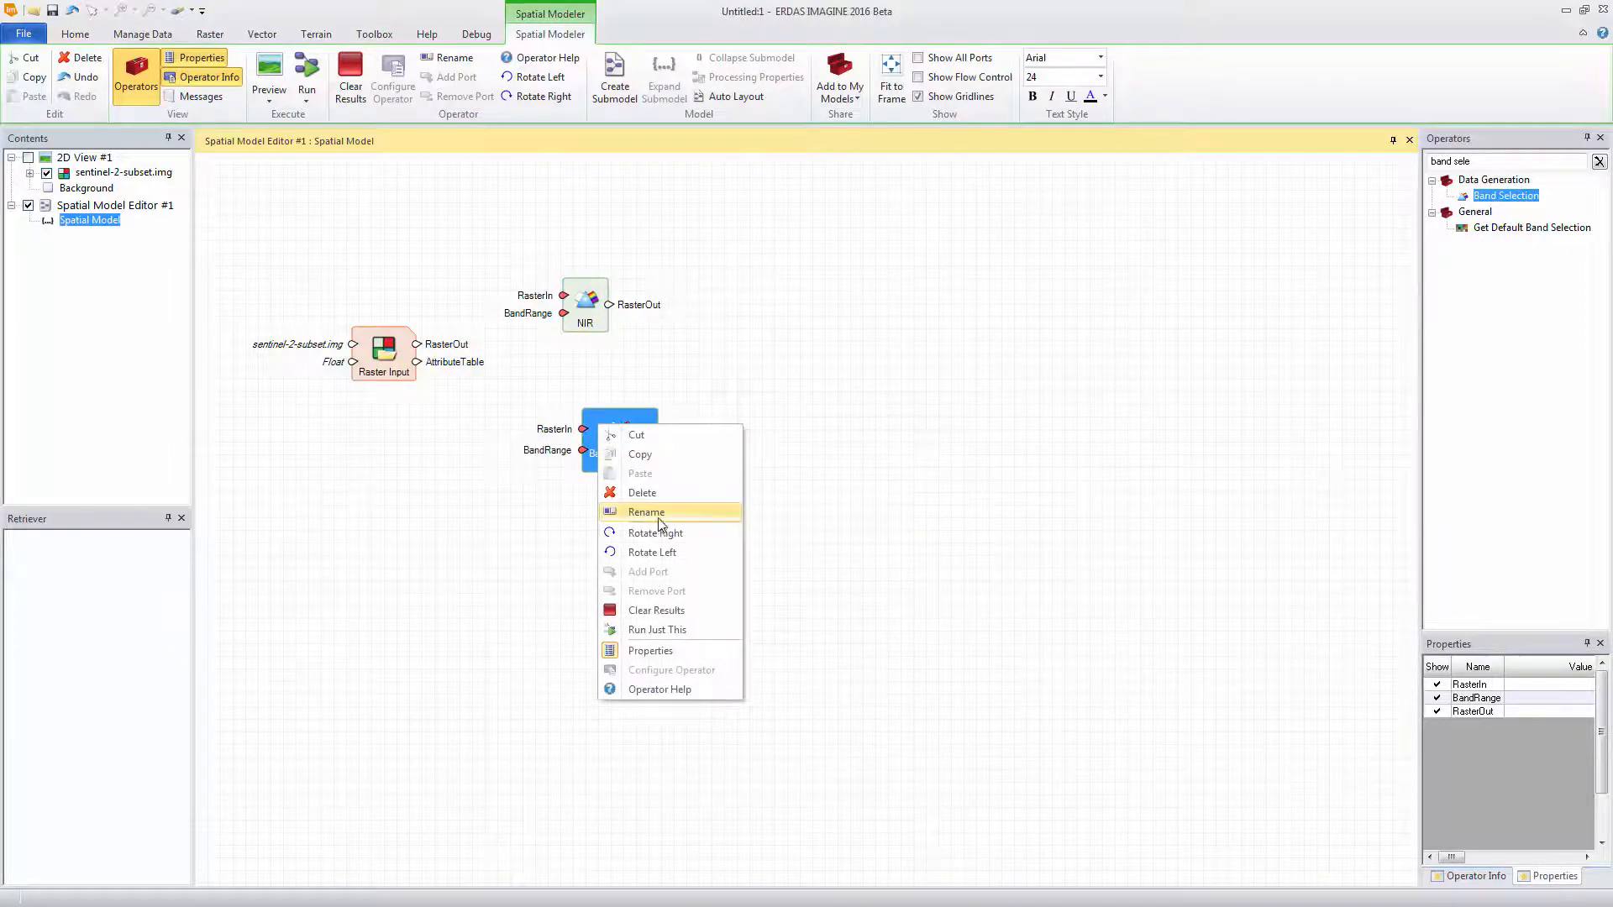
click(659, 516)
text(R)
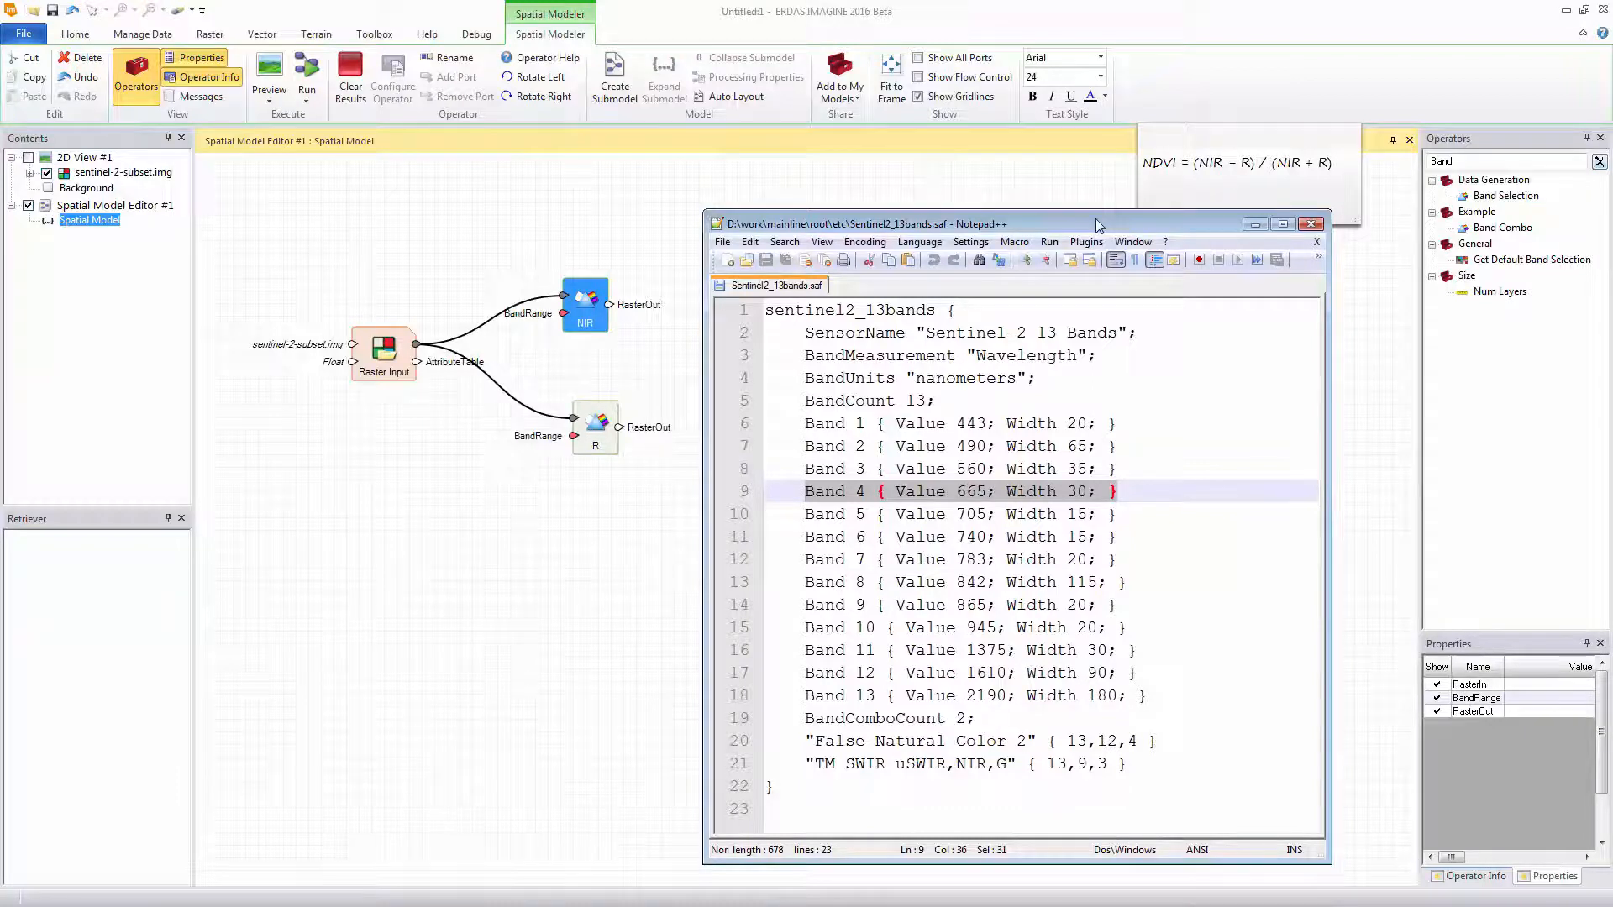
Check the Band 8 entry in Sentinel2_13bands.saf in Notepad++ and set the NIR operator's BandRange to 8:8
drag(804, 582, 1123, 582)
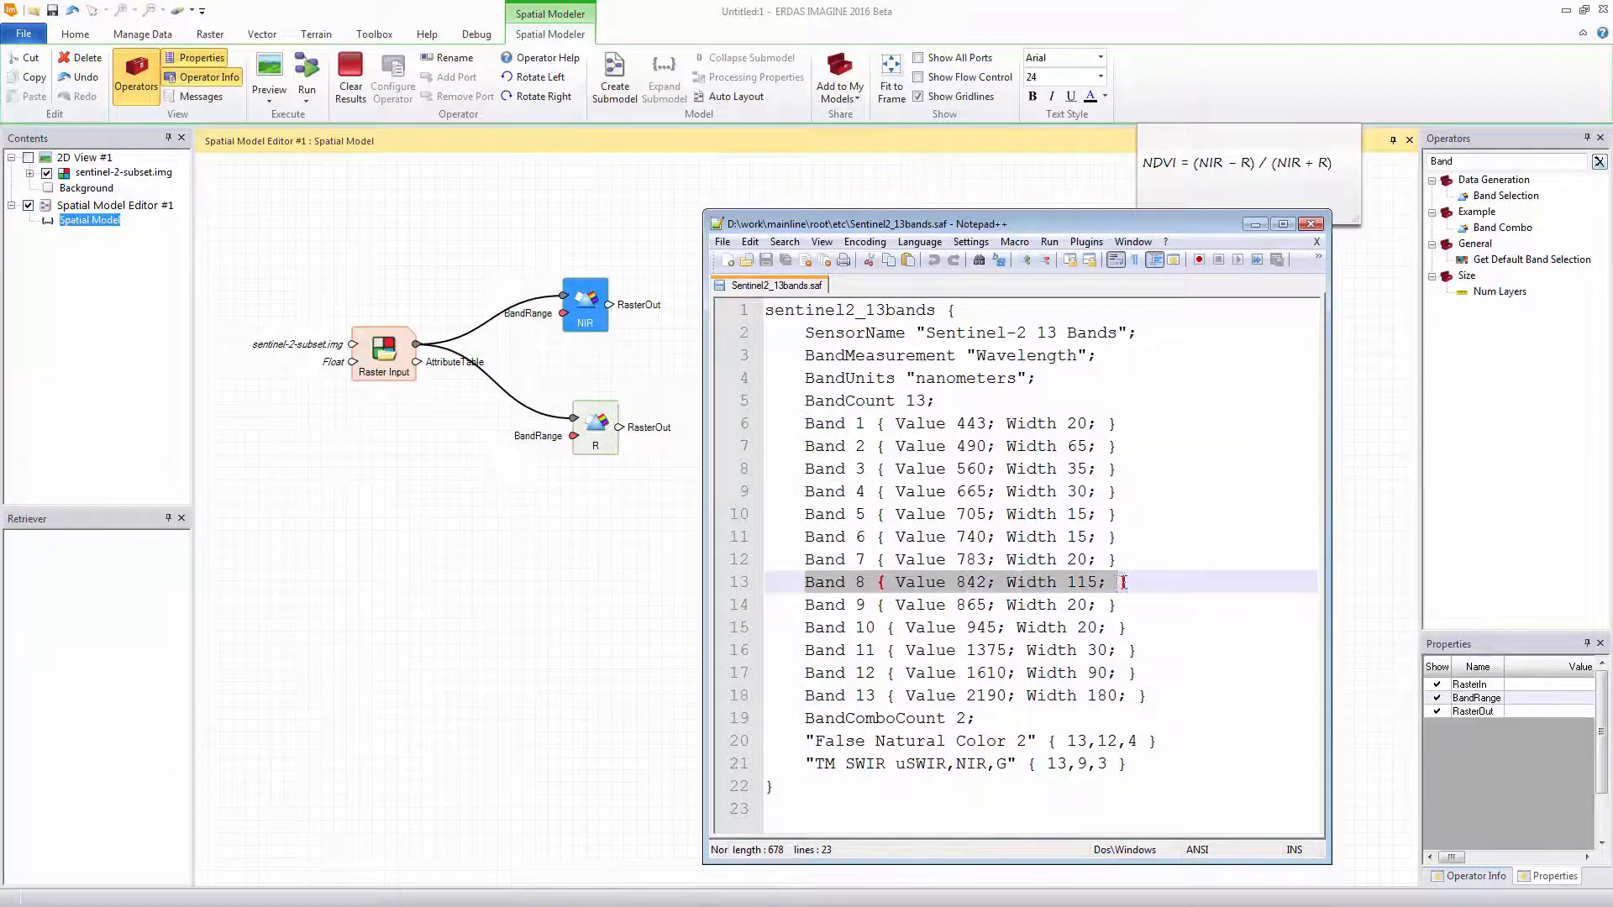
click(1255, 223)
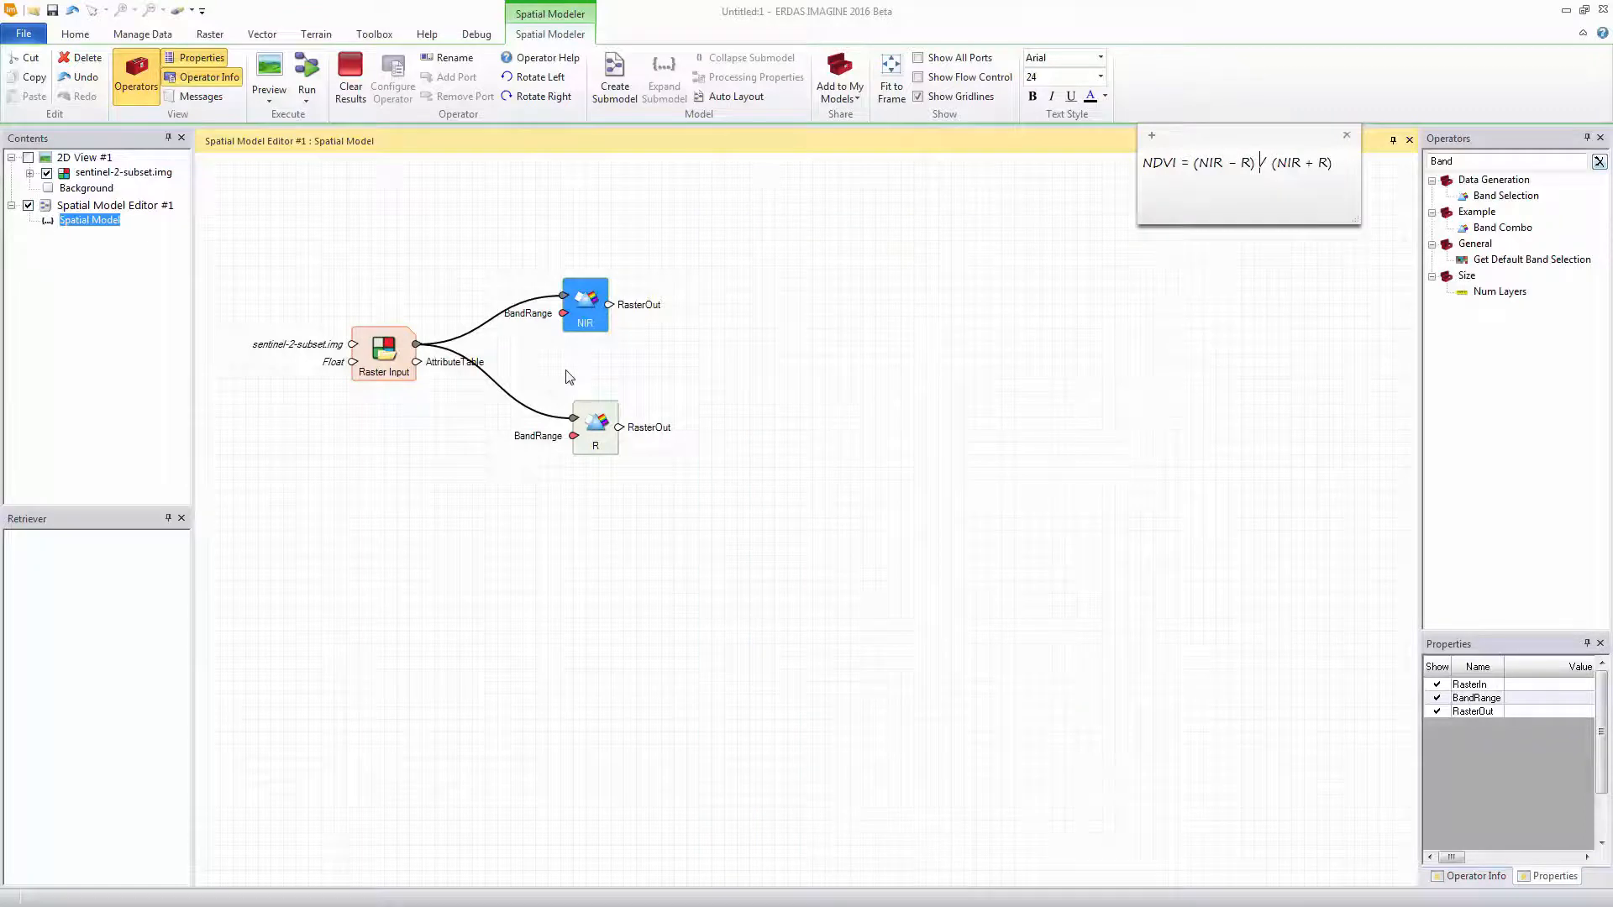
click(594, 311)
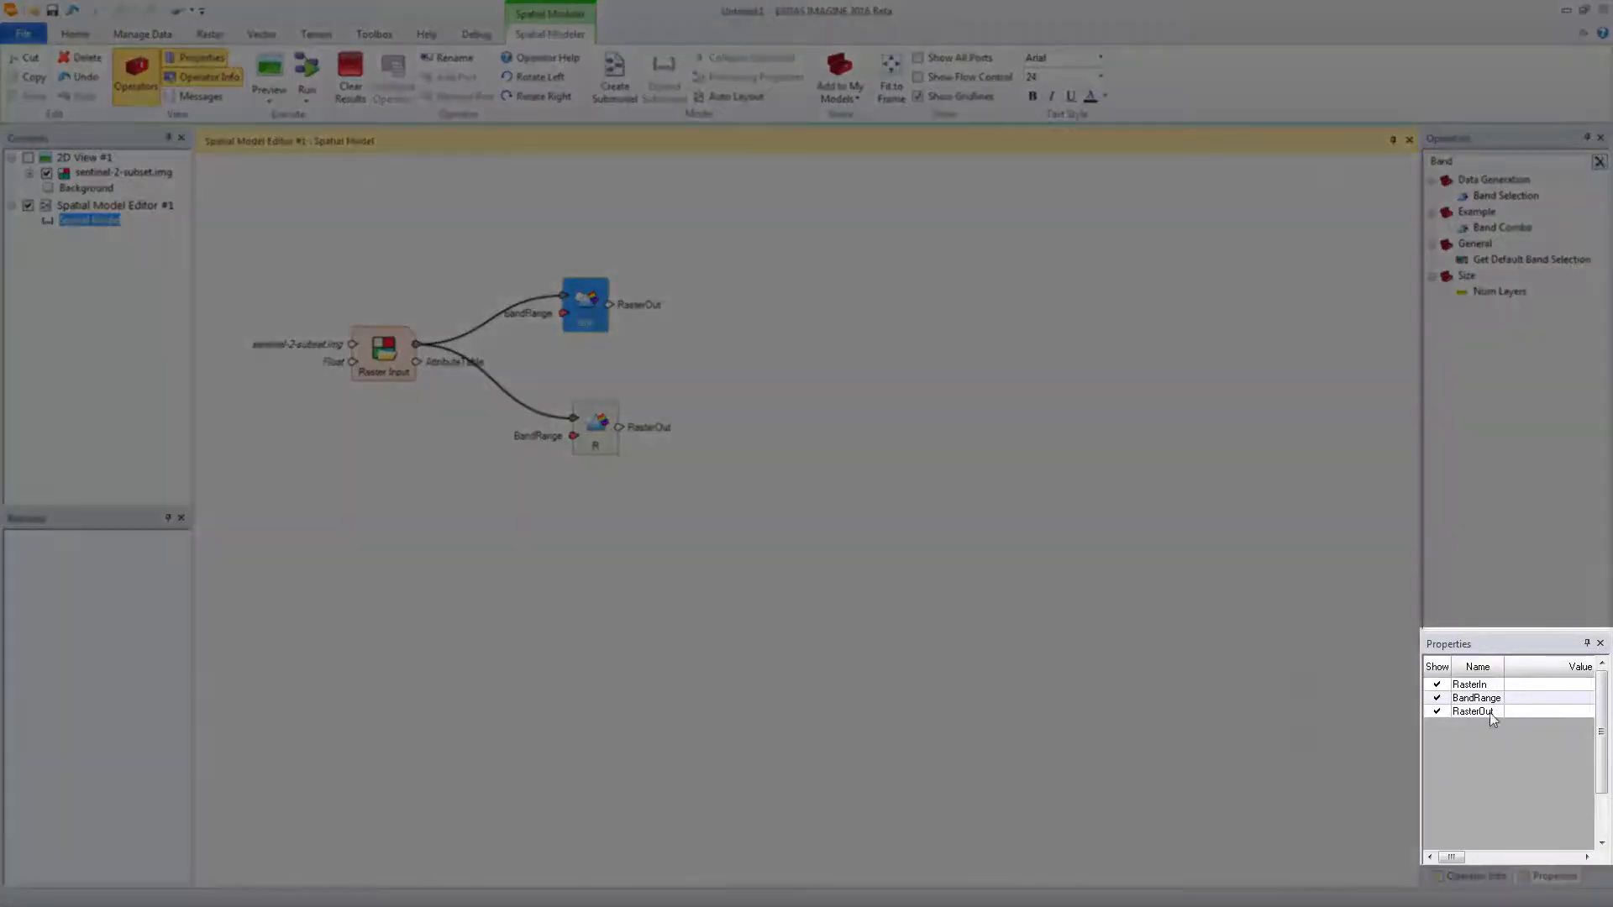
click(1510, 702)
click(1510, 702)
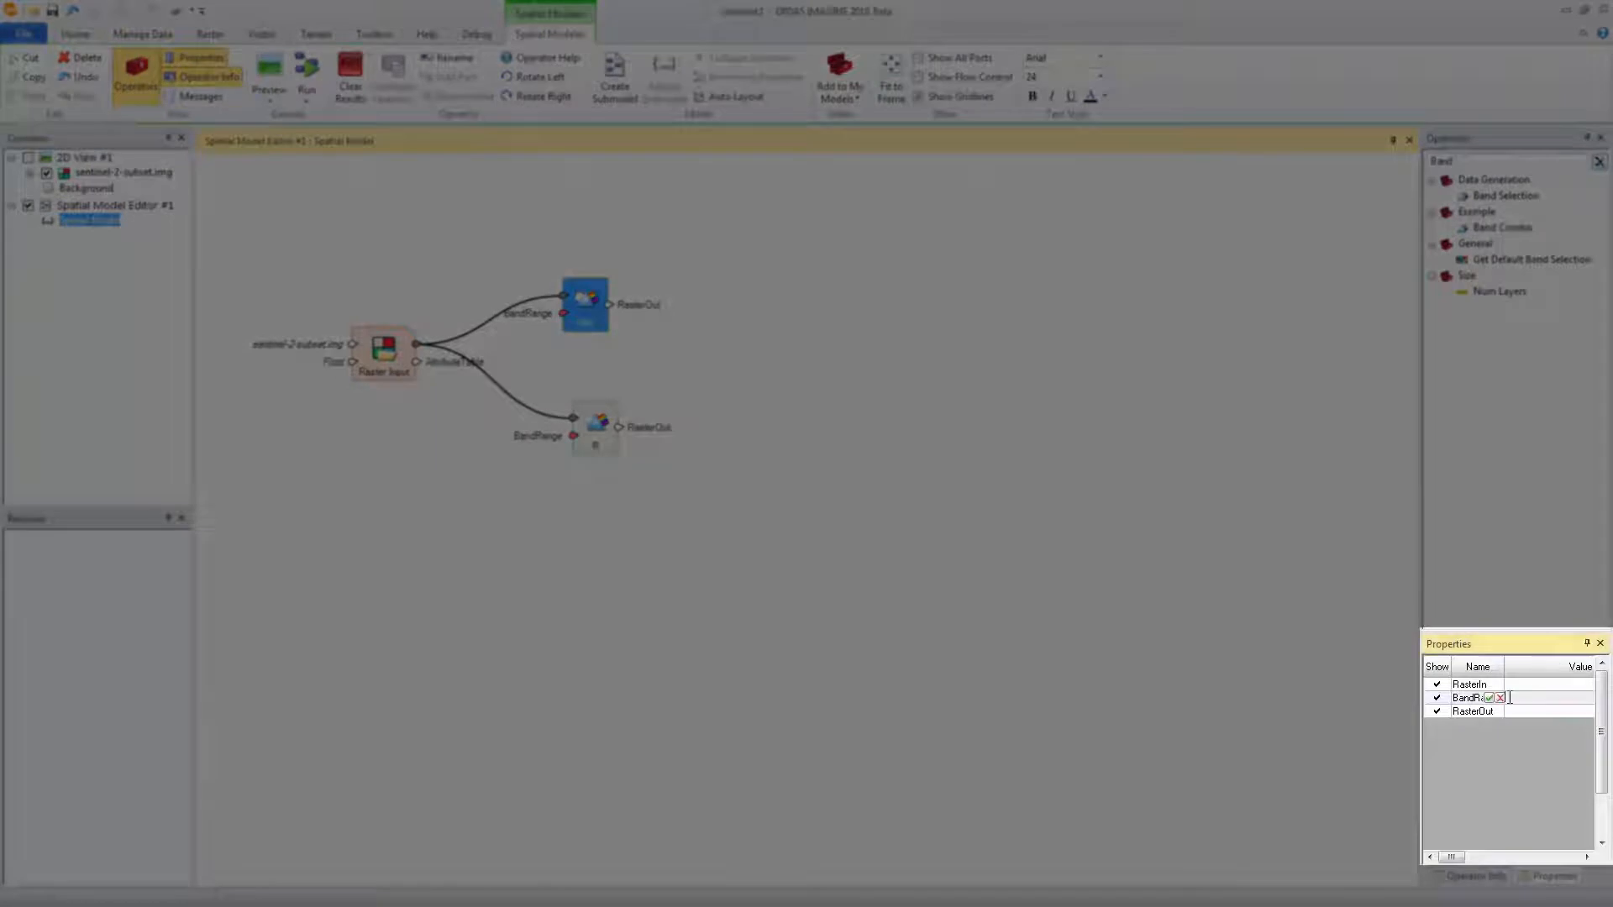
text(8)
key(Return)
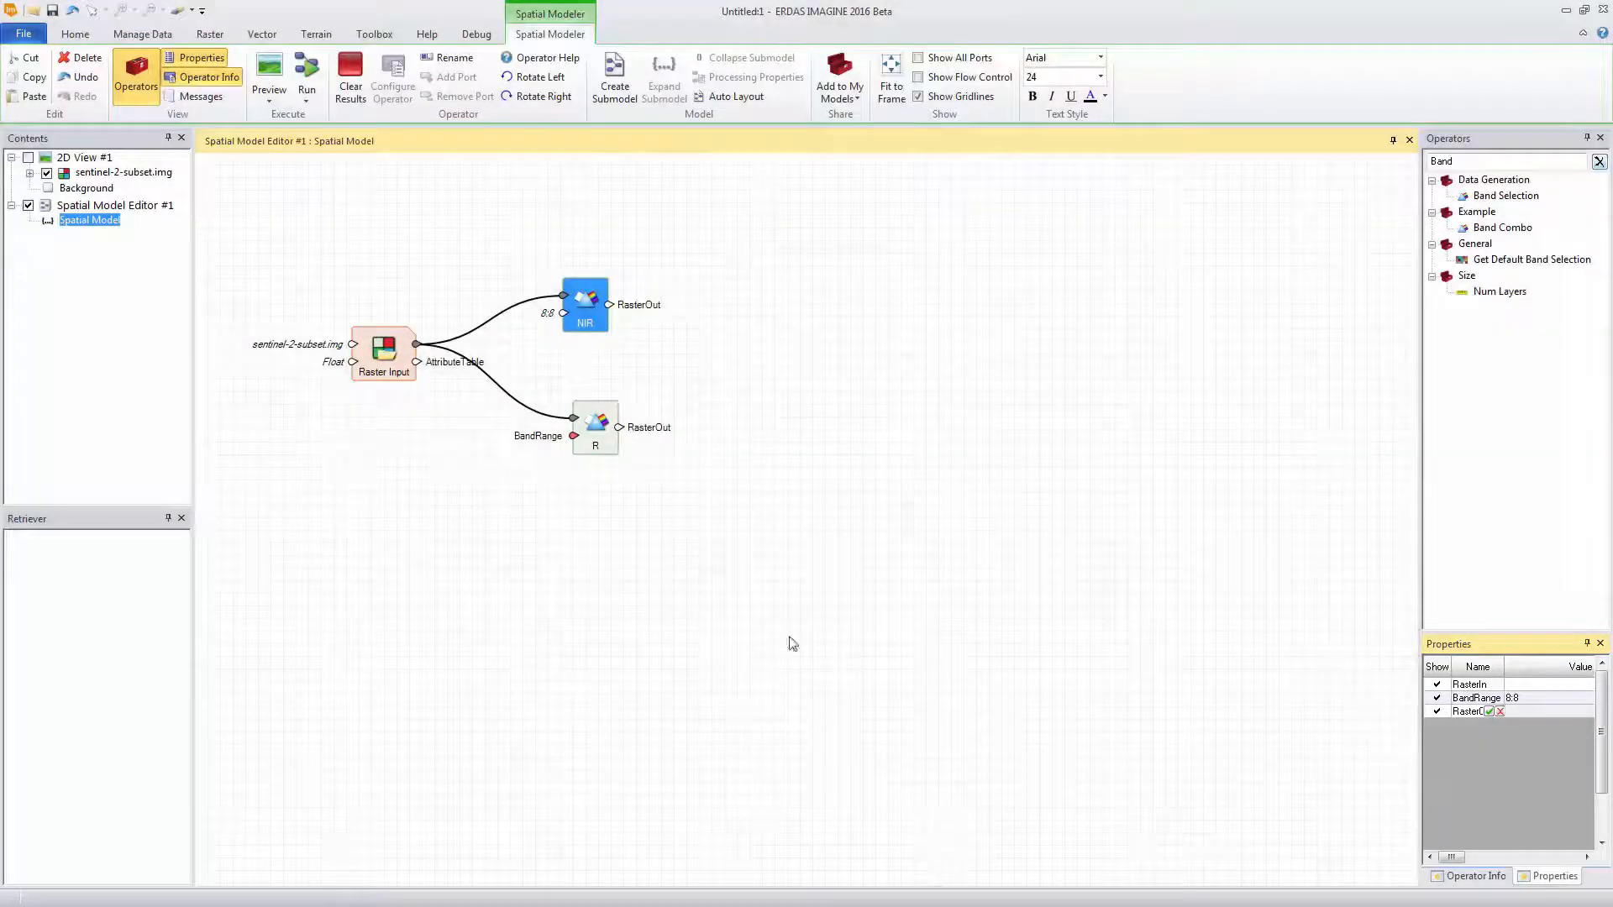
Set the R operator's BandRange to 4:4
click(595, 429)
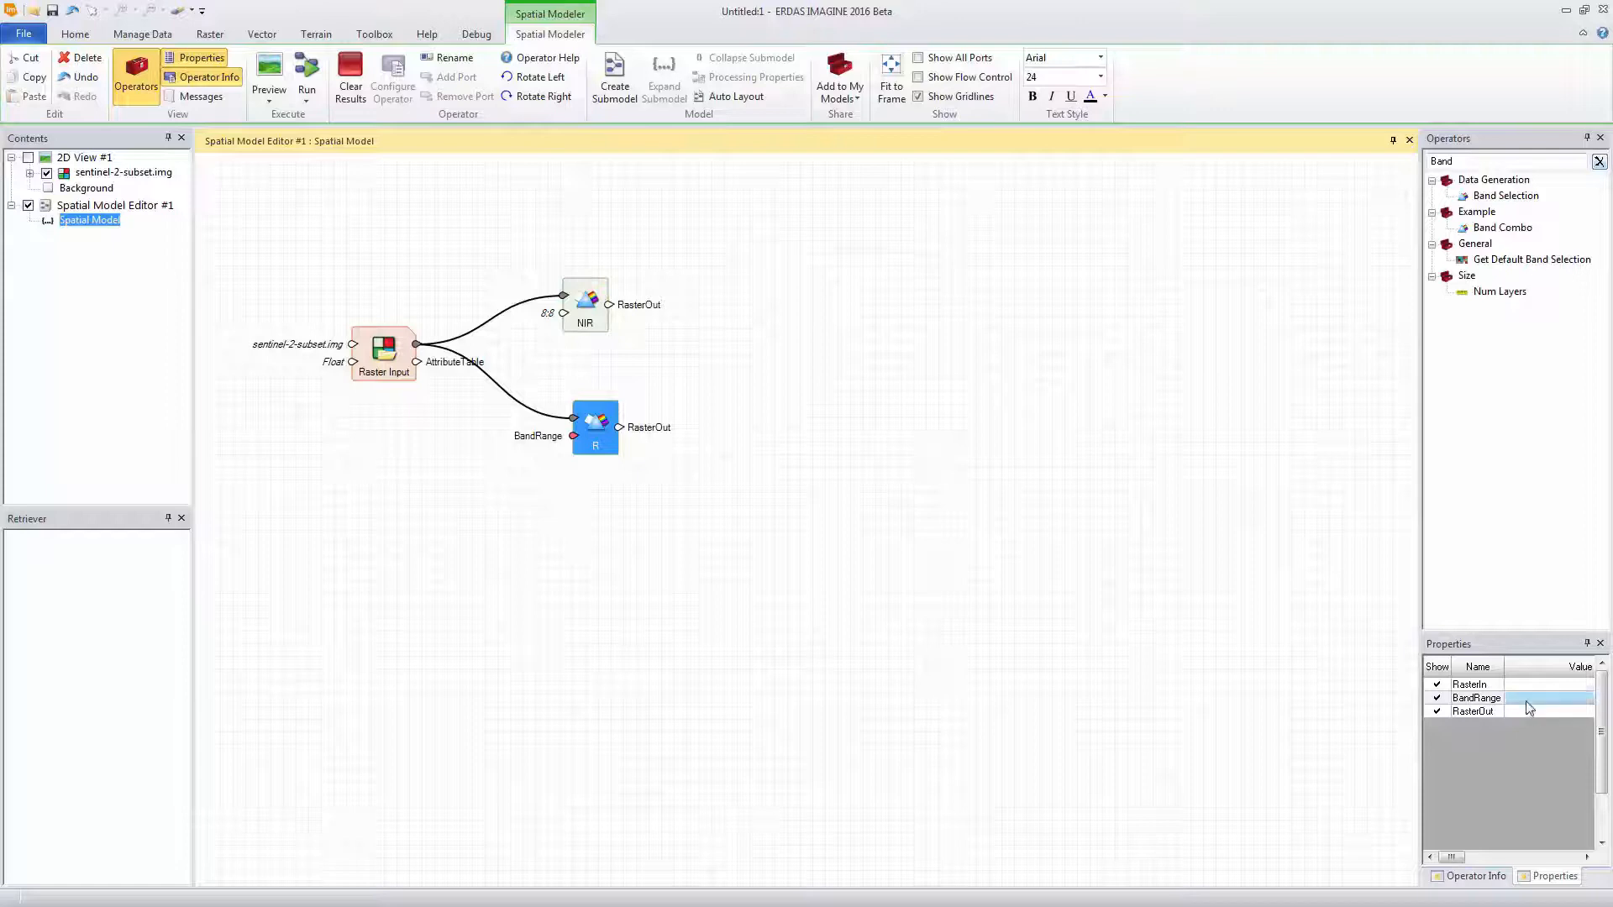
click(1527, 699)
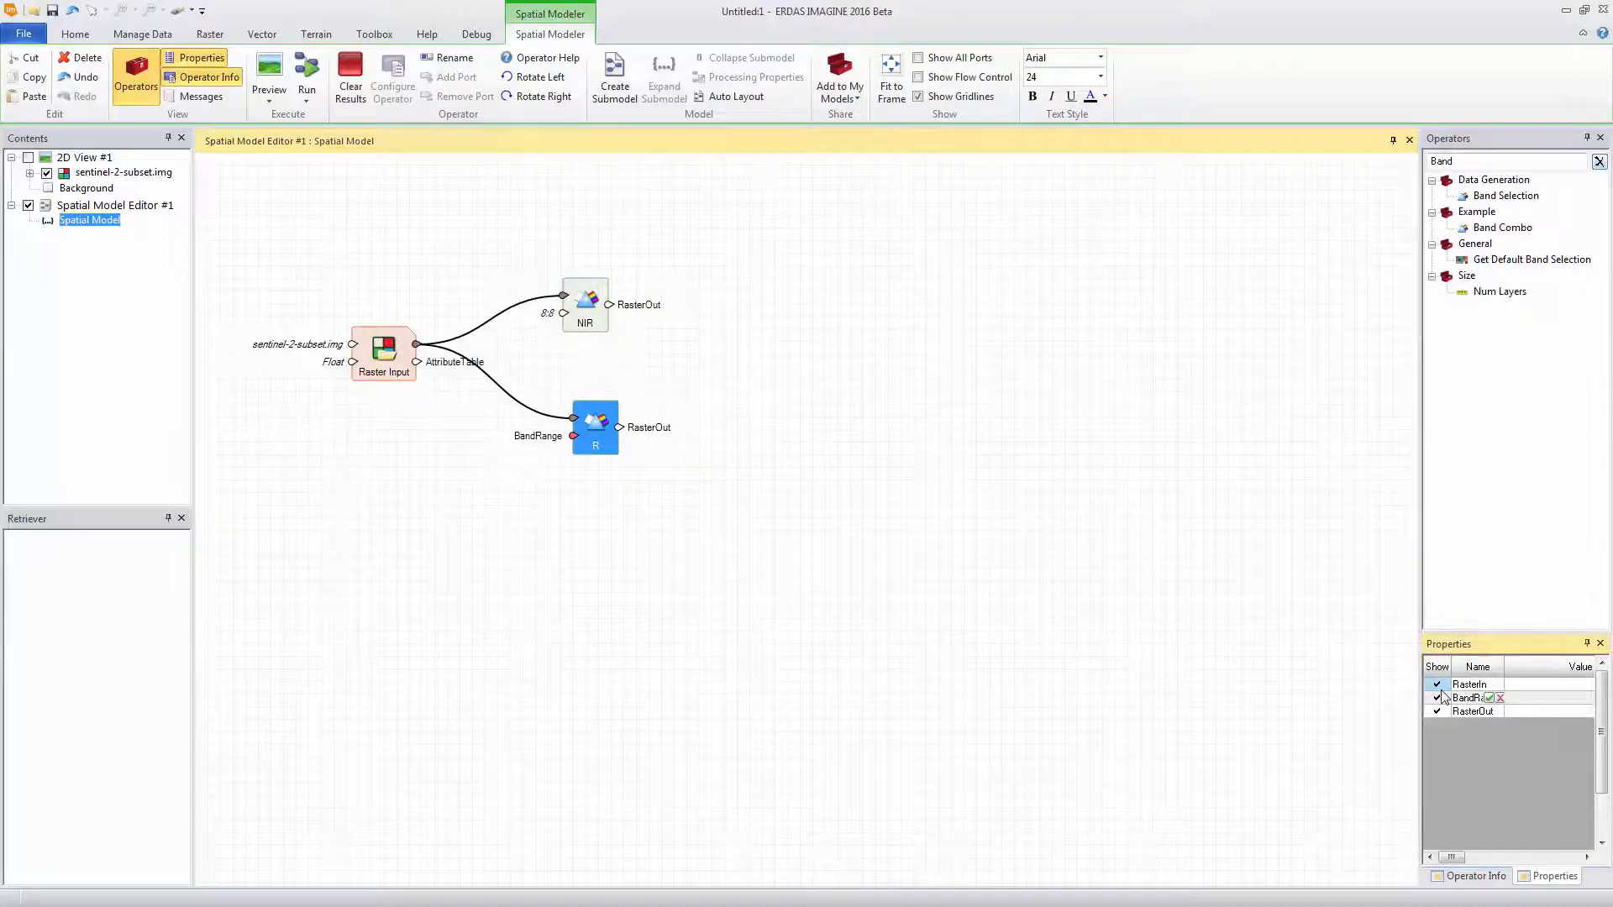
text(4:4)
key(Tab)
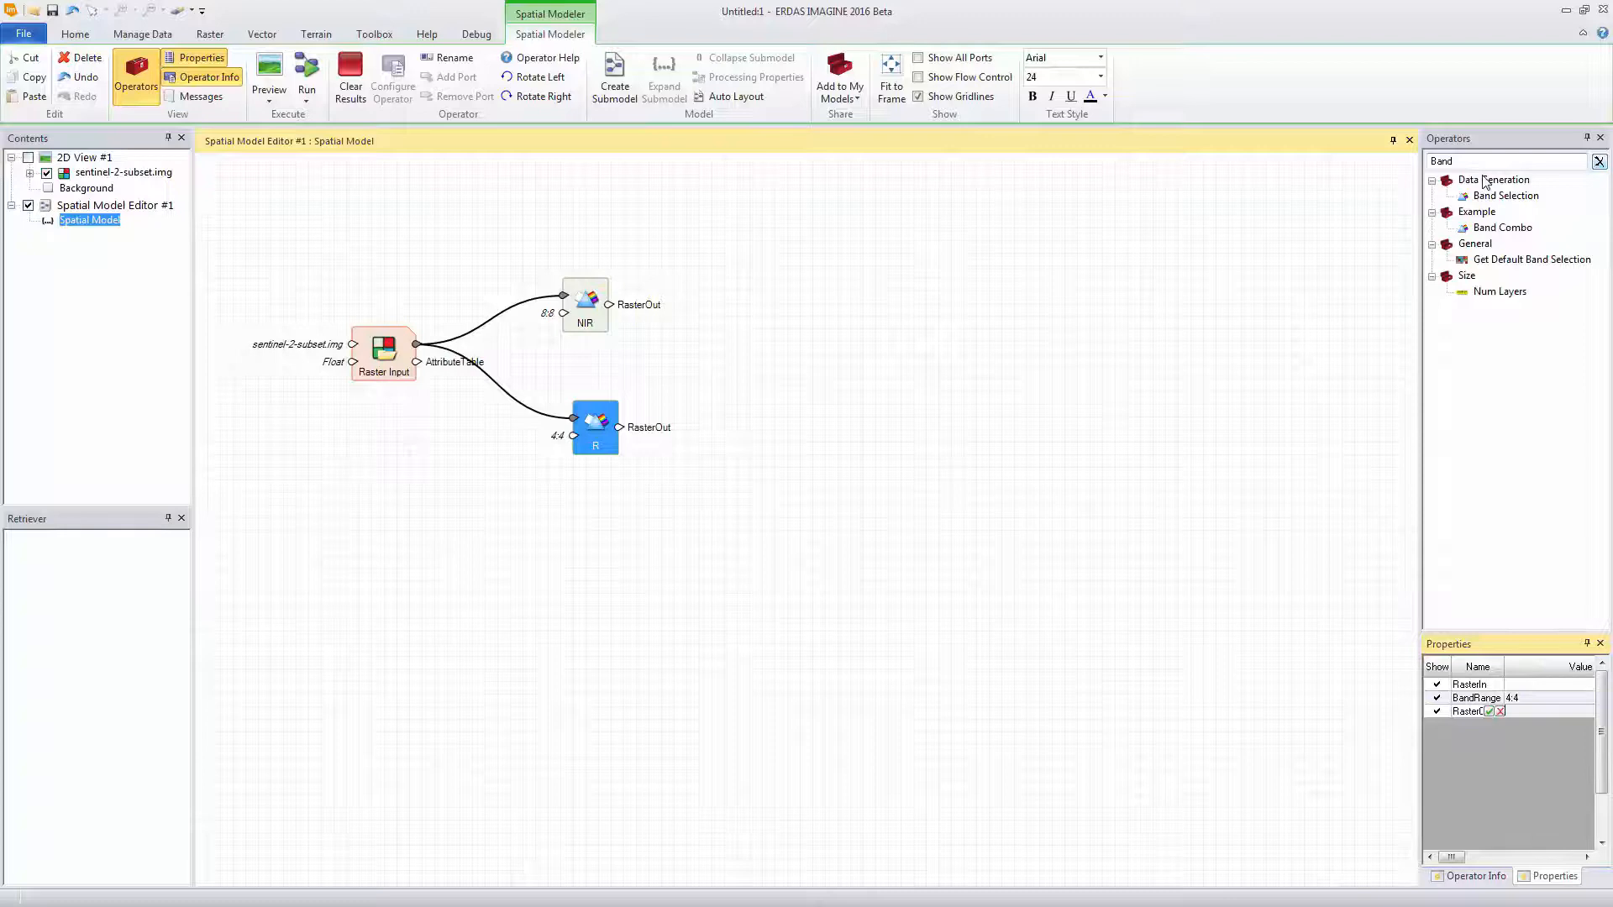
Find the Subtract operator and add it to the model, level with the NIR operator on its output side
drag(1467, 162, 1399, 171)
key(BackSpace)
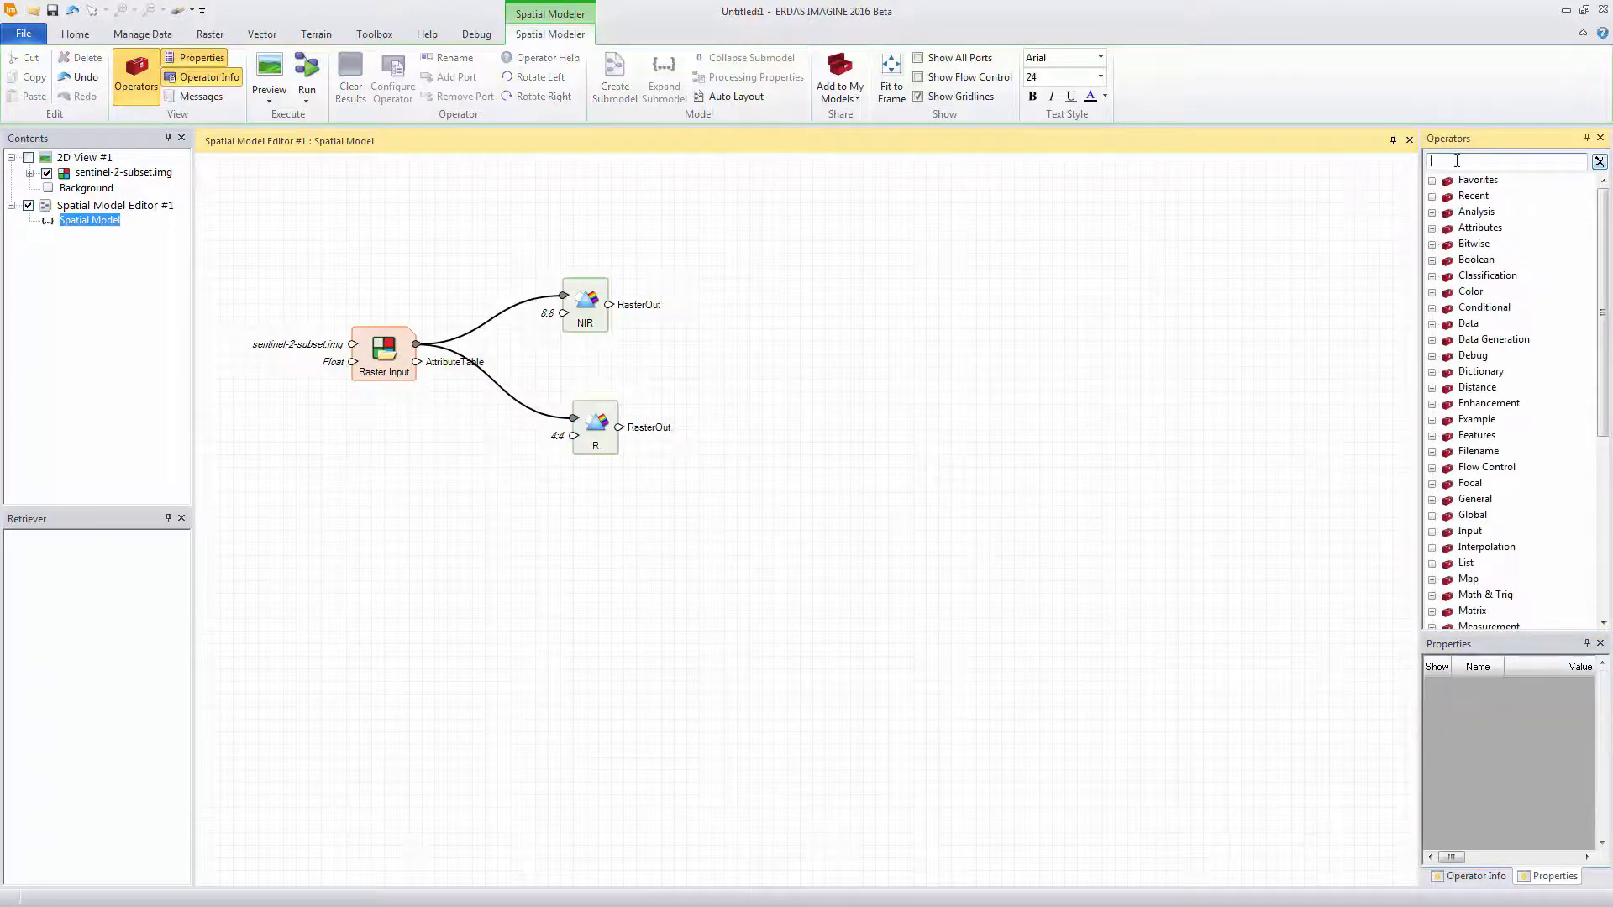
text(subtra)
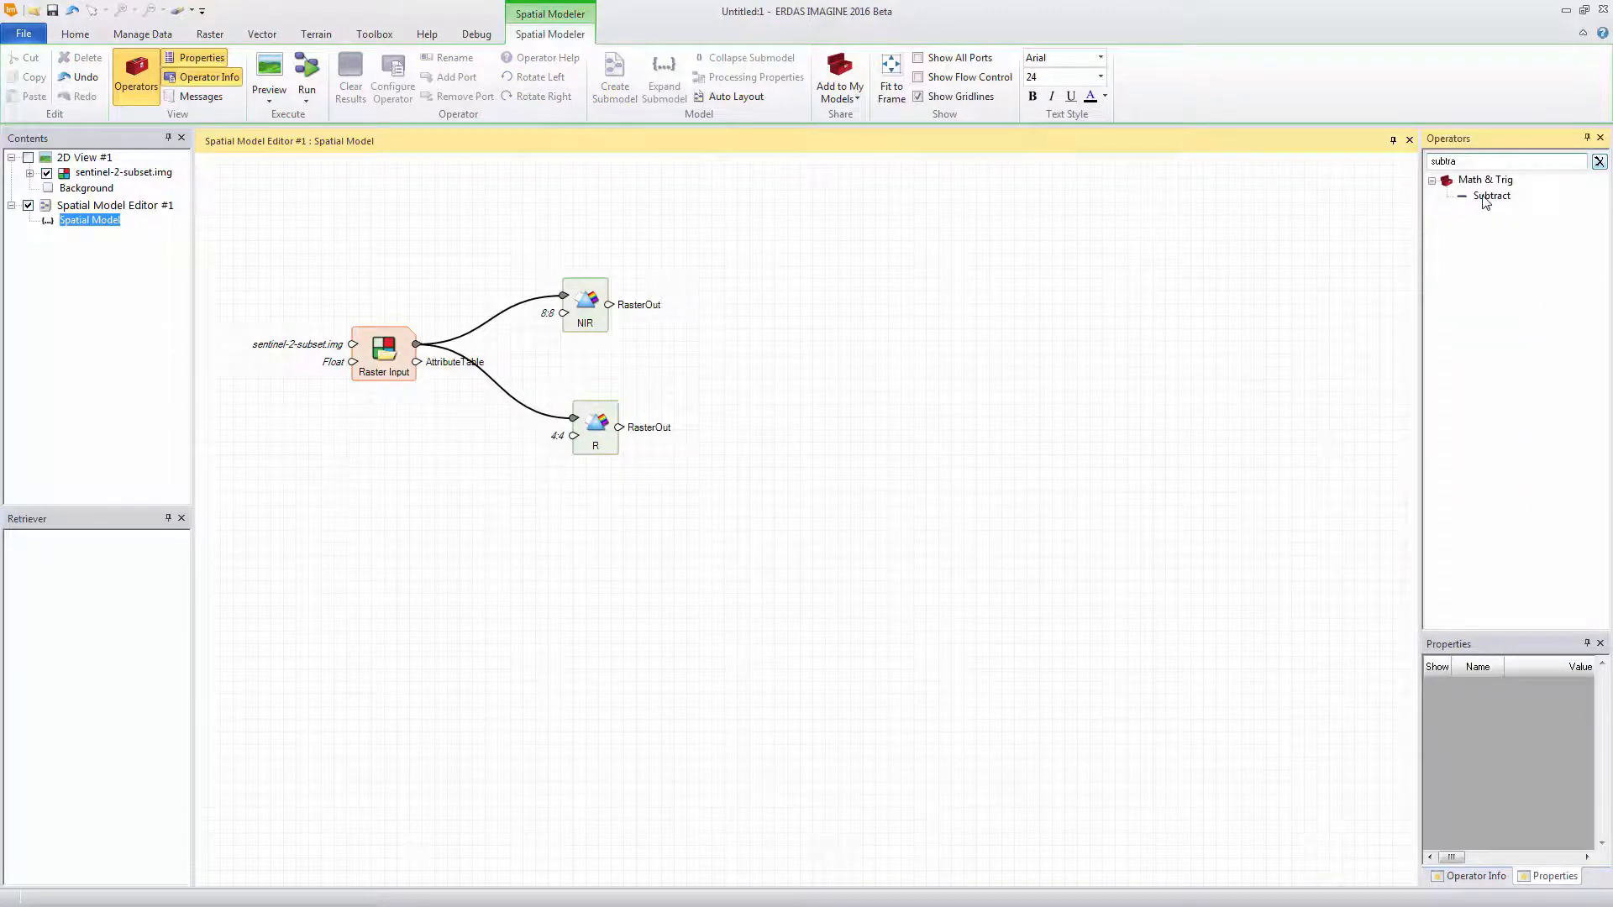
drag(1485, 200, 679, 272)
drag(784, 273, 785, 276)
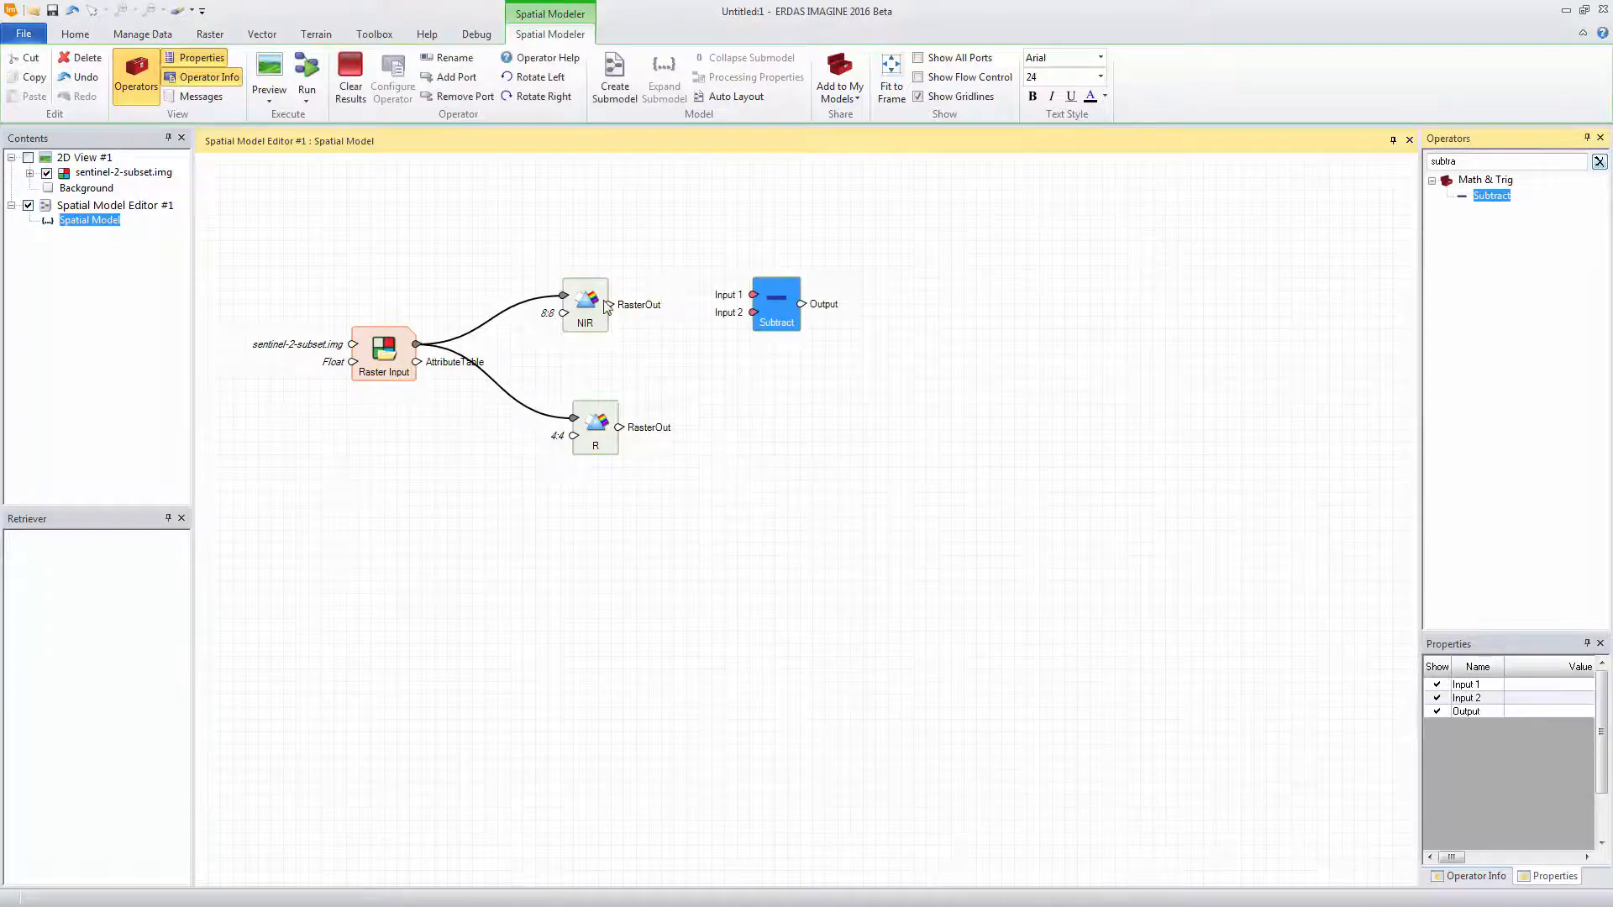
Connect the NIR output to Input 1 and the R output to Input 2 of the Subtract operator, and nudge Subtract slightly upward
drag(609, 304, 752, 295)
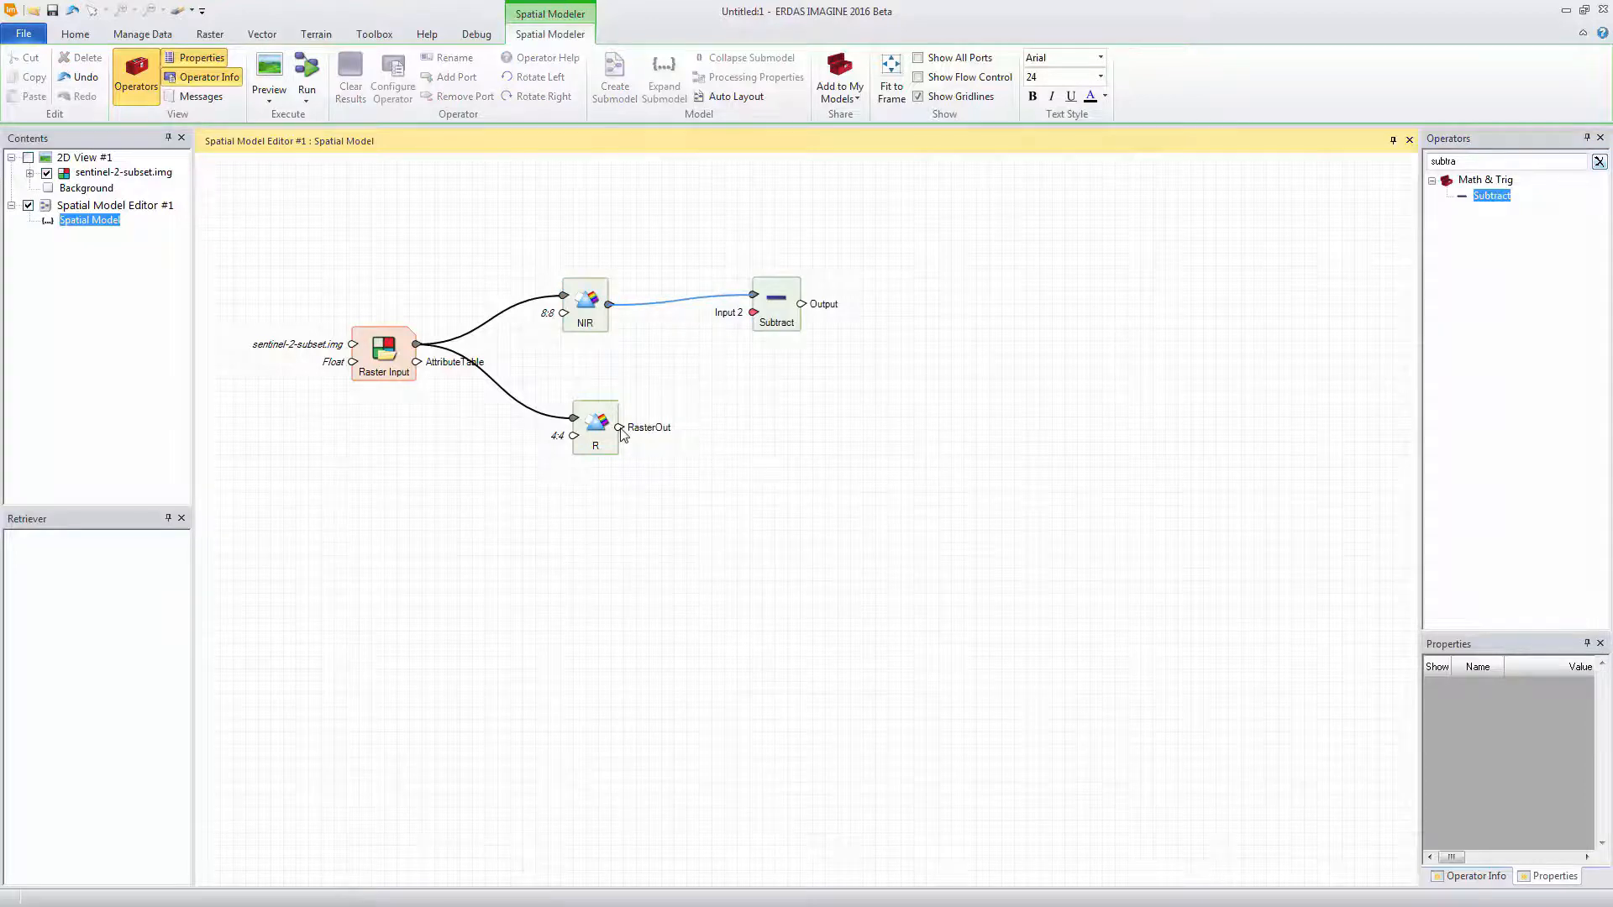
drag(619, 428, 754, 318)
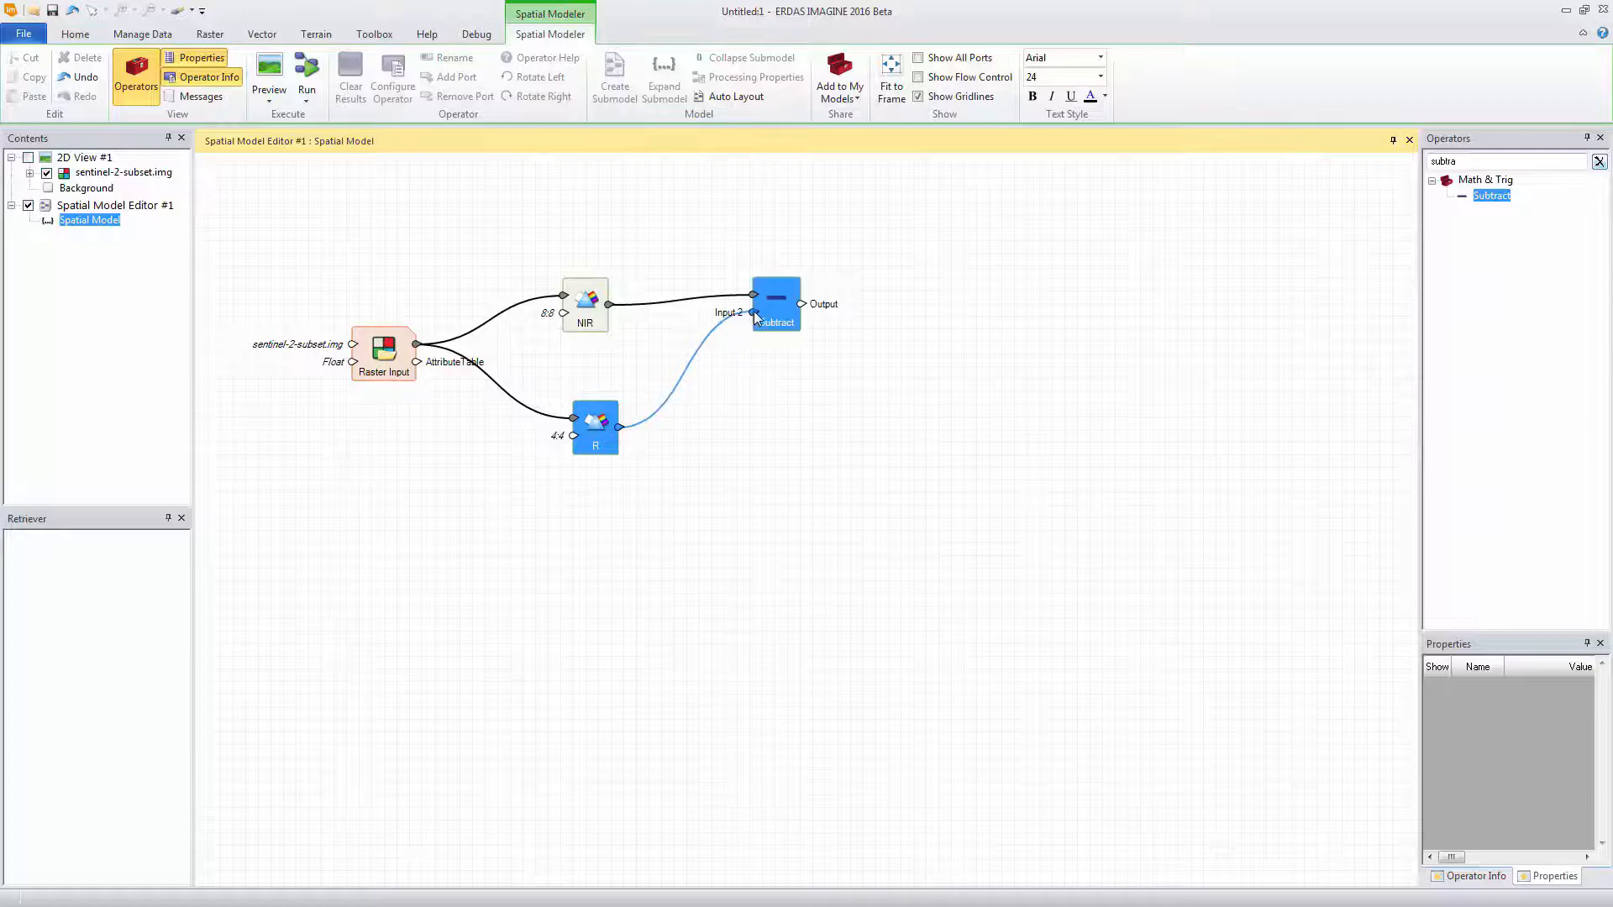
drag(777, 299, 774, 293)
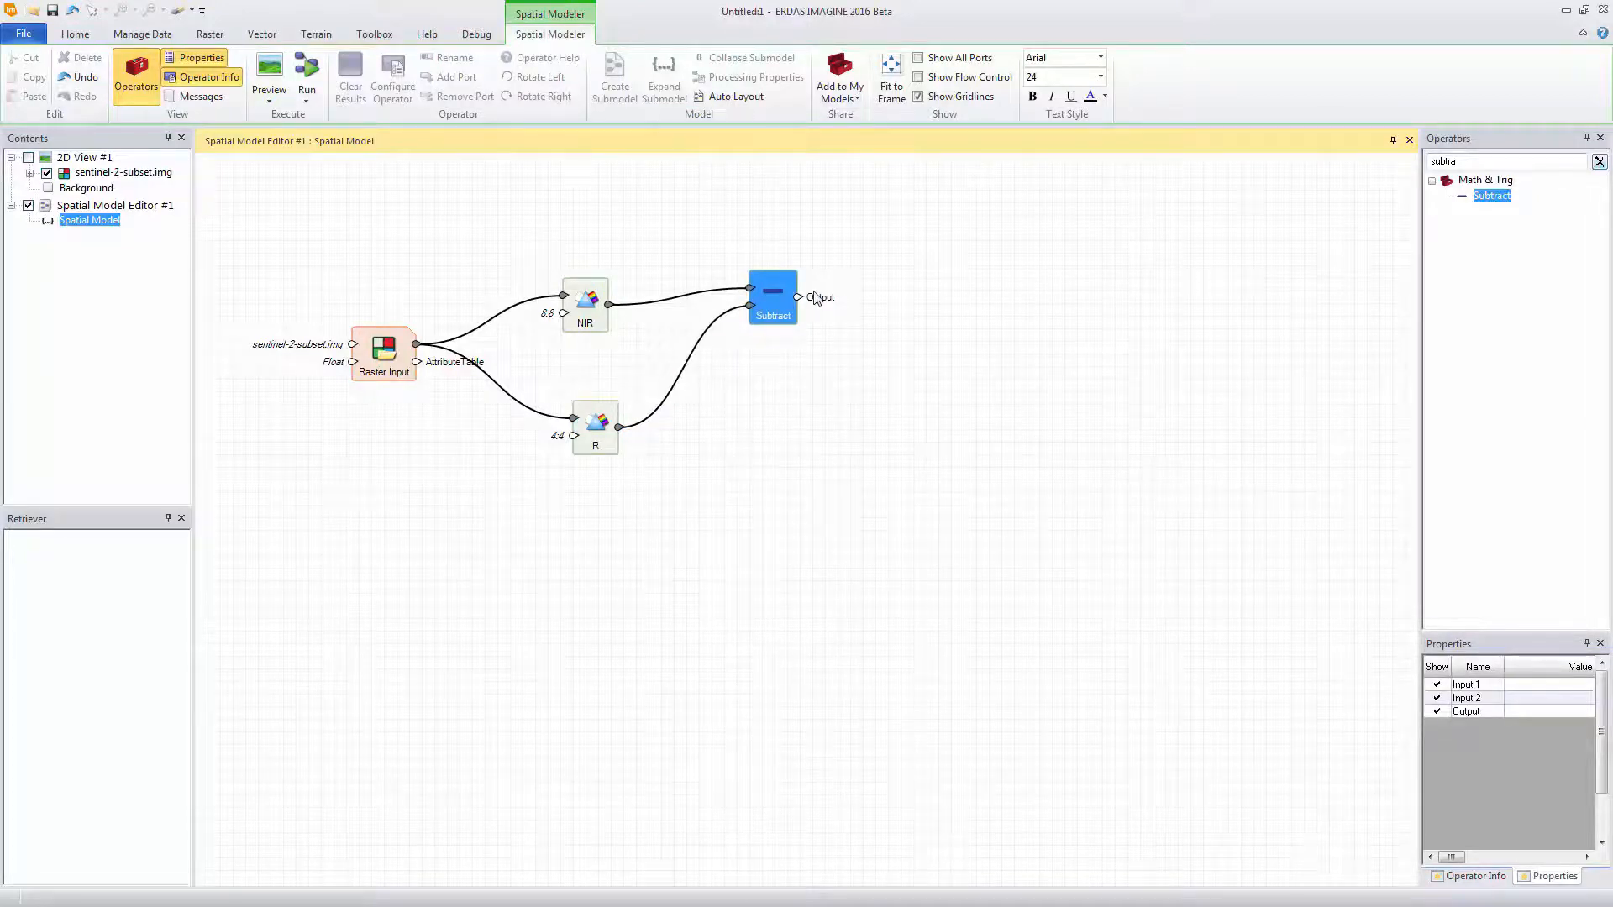
Add a Divide operator beyond Subtract and connect the Subtract output to its Input1
click(1429, 161)
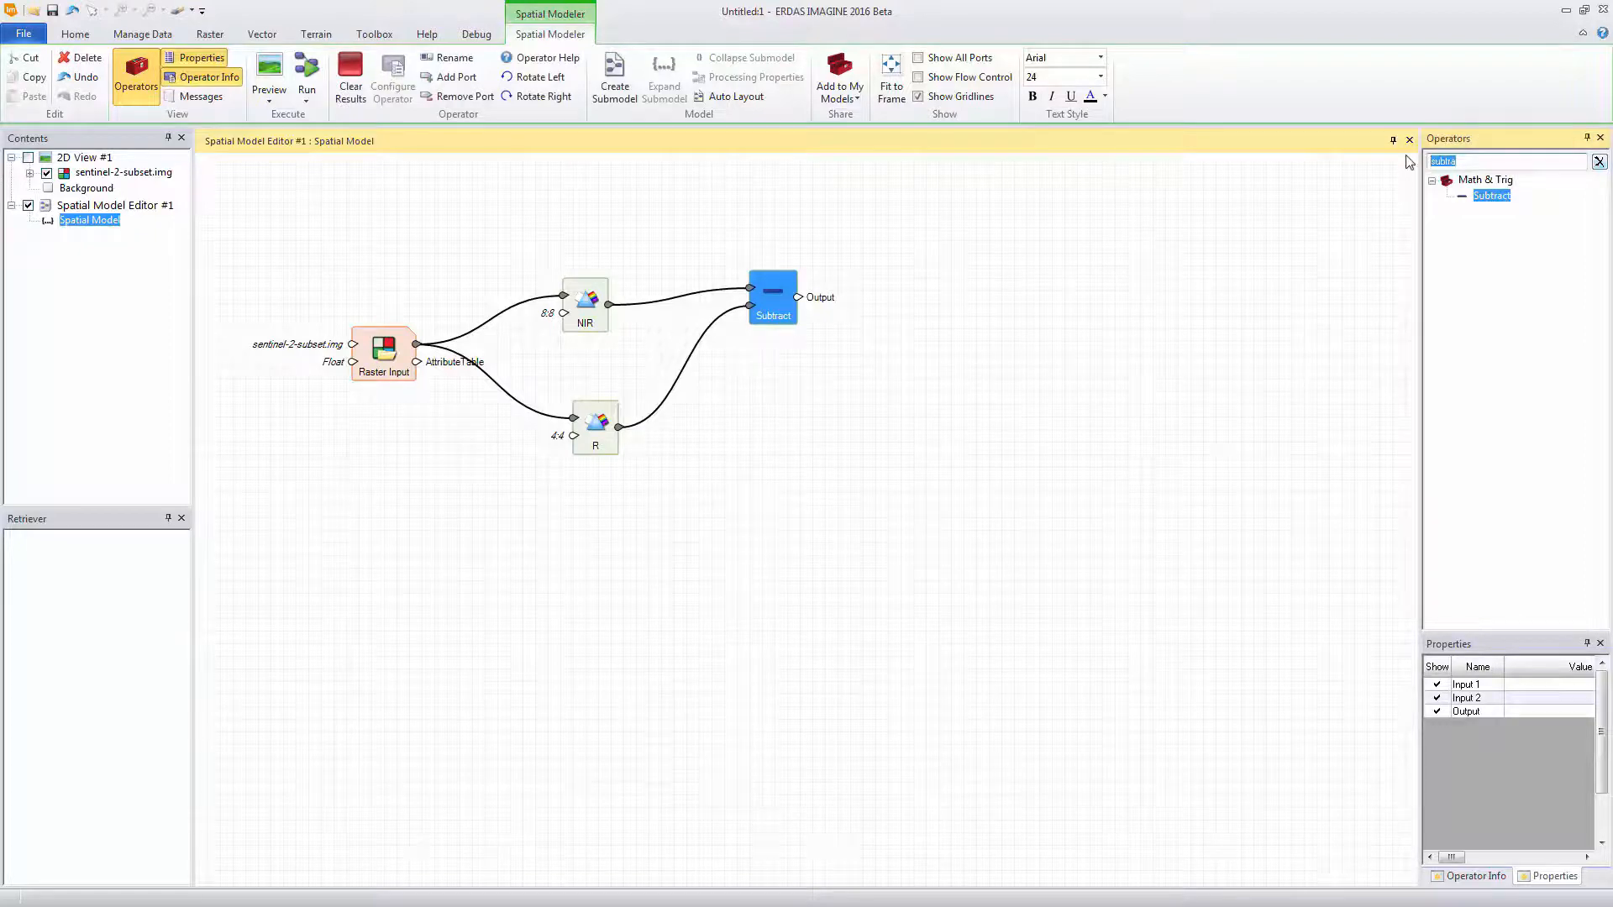
text(divide)
drag(1487, 195, 958, 374)
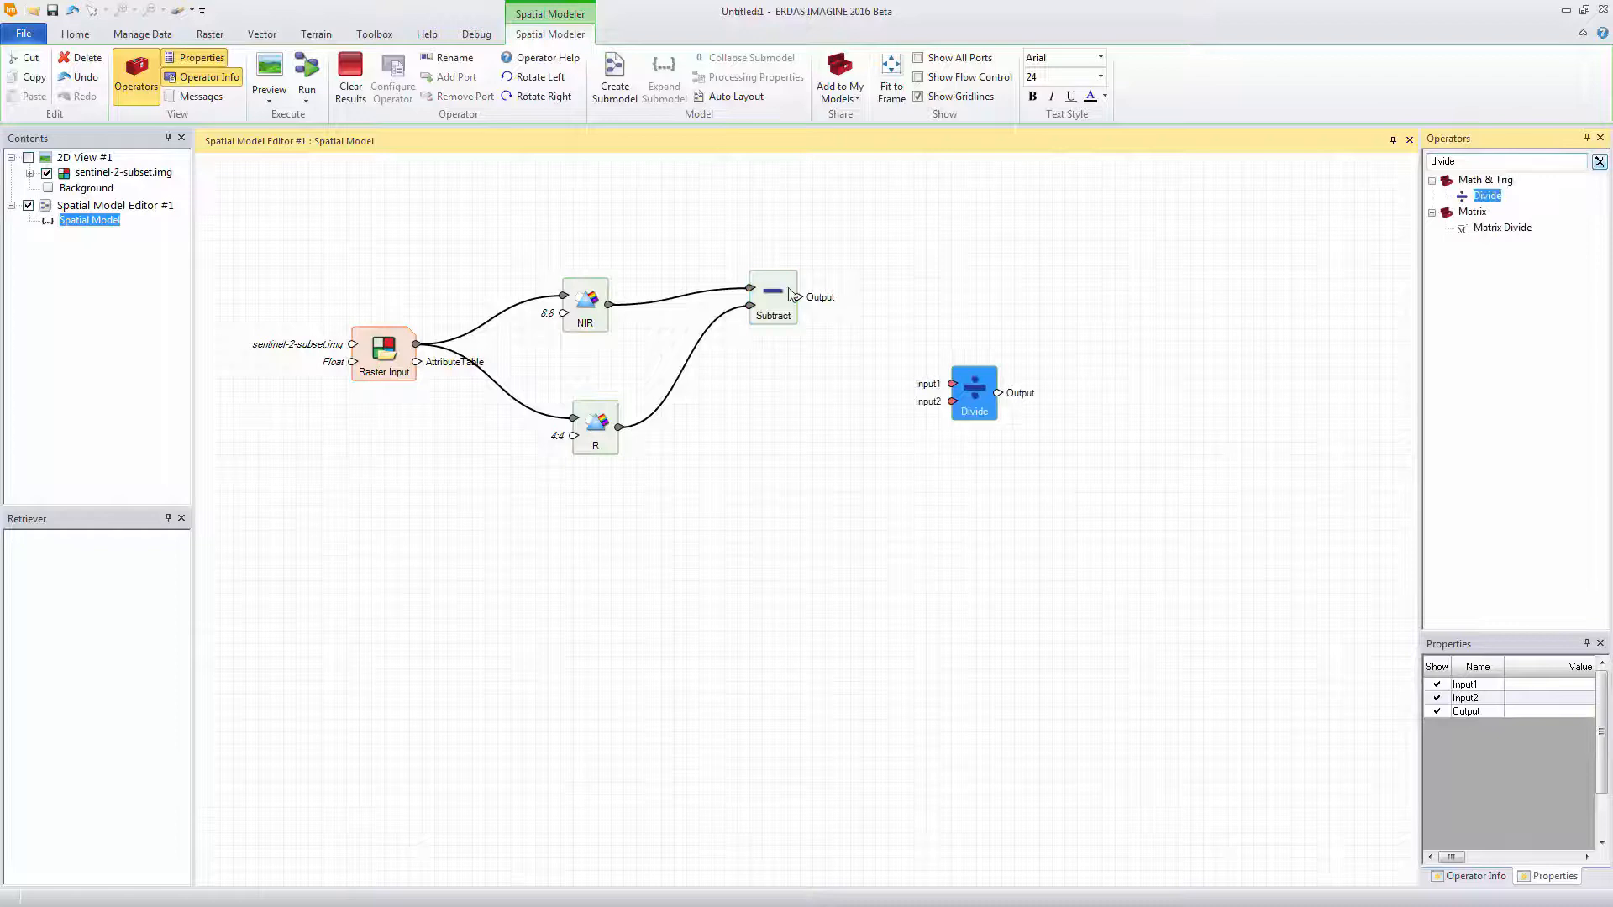
drag(798, 298, 952, 383)
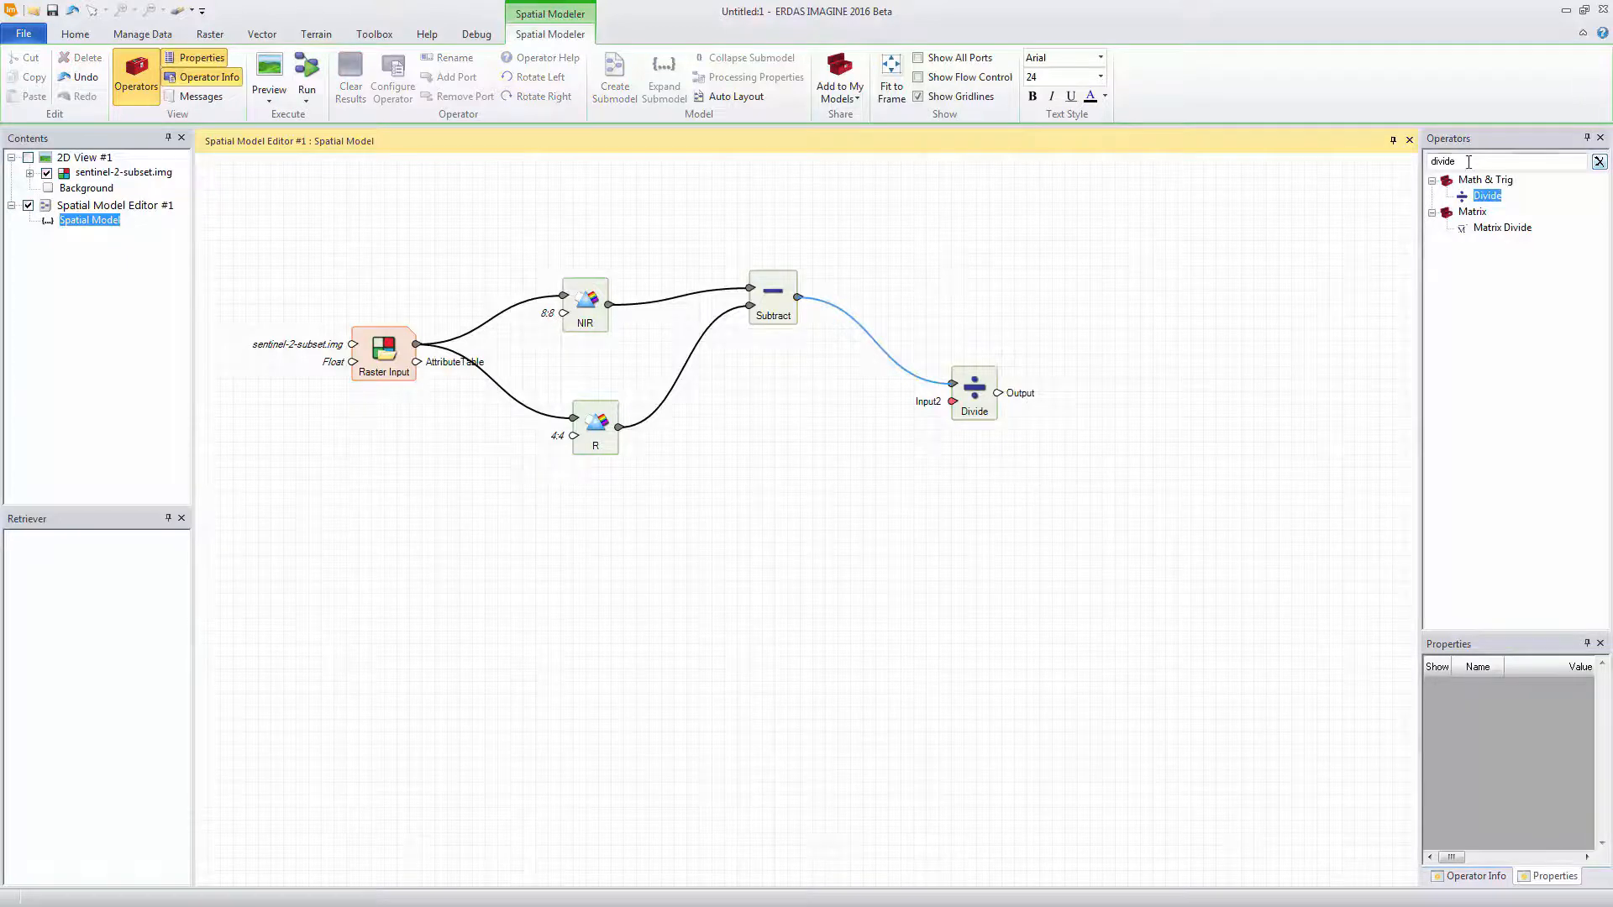
Find the Math & Trig Add operator and place it in the model beneath the Subtract operator
click(1426, 161)
text(add)
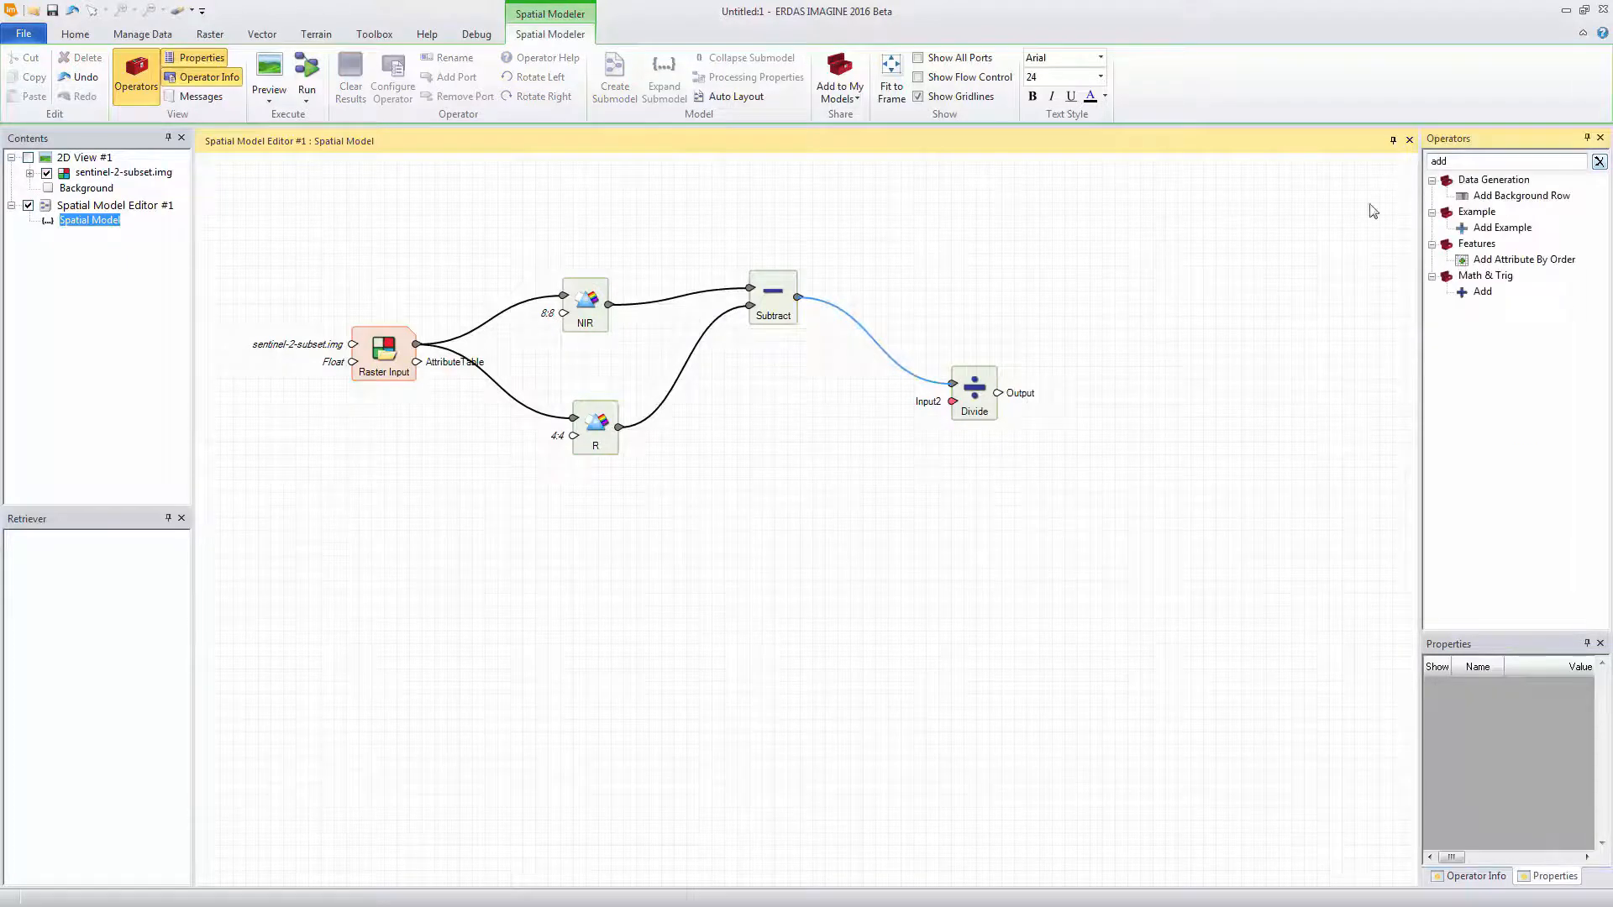
drag(1503, 297, 770, 412)
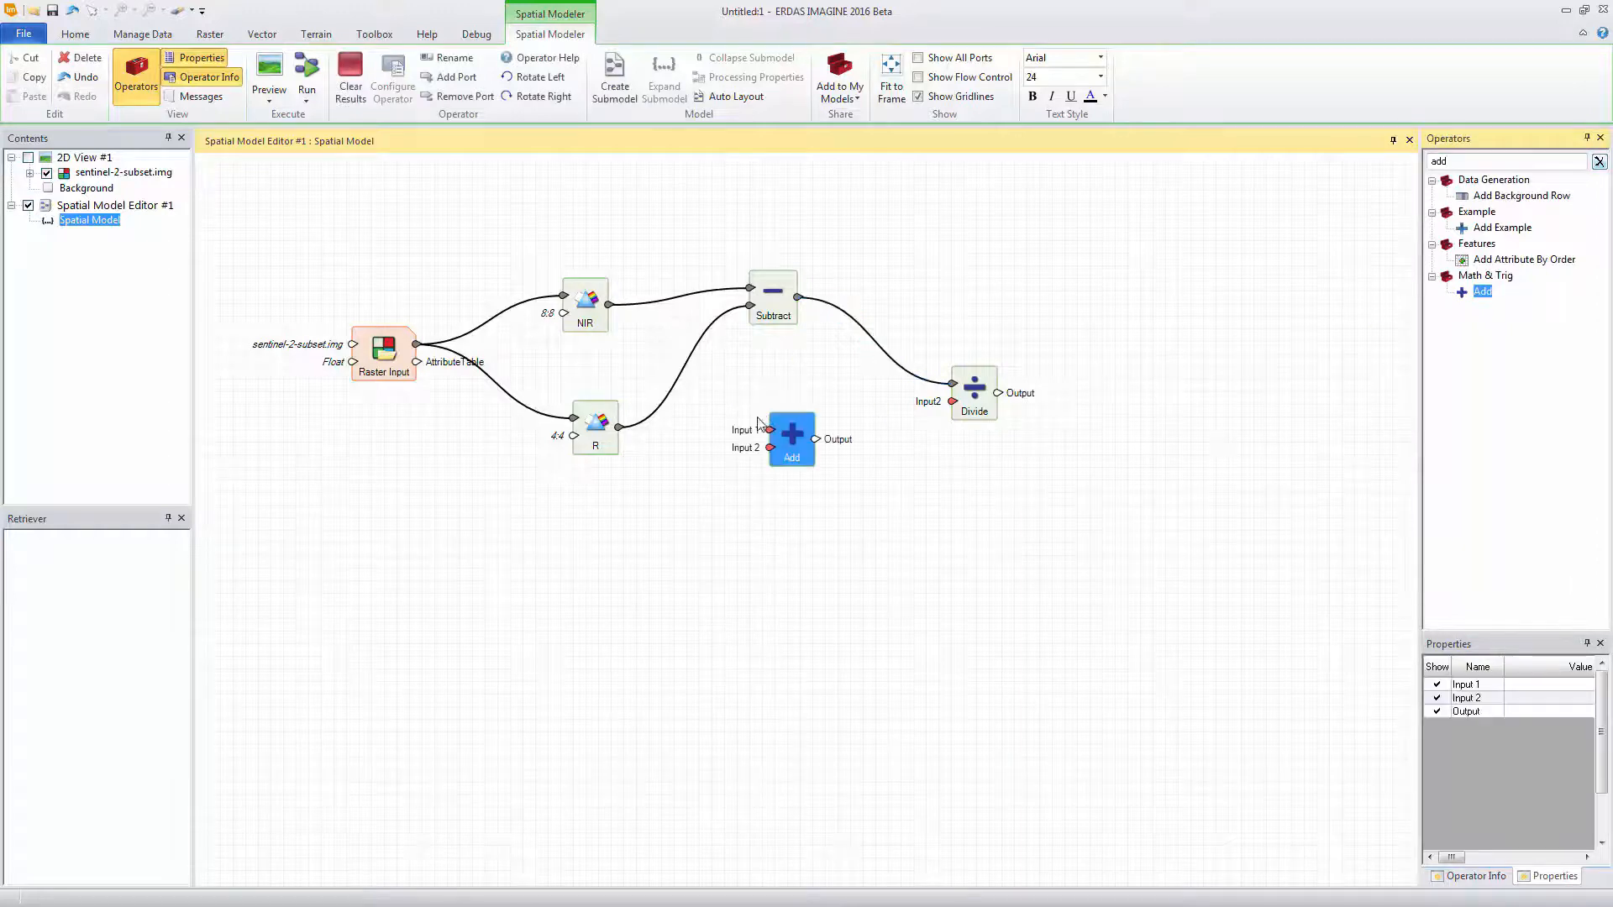
Connect NIR and R to the Add operator's inputs and its output to Divide's Input2, moving Divide between the two branches
click(607, 309)
drag(609, 308, 764, 431)
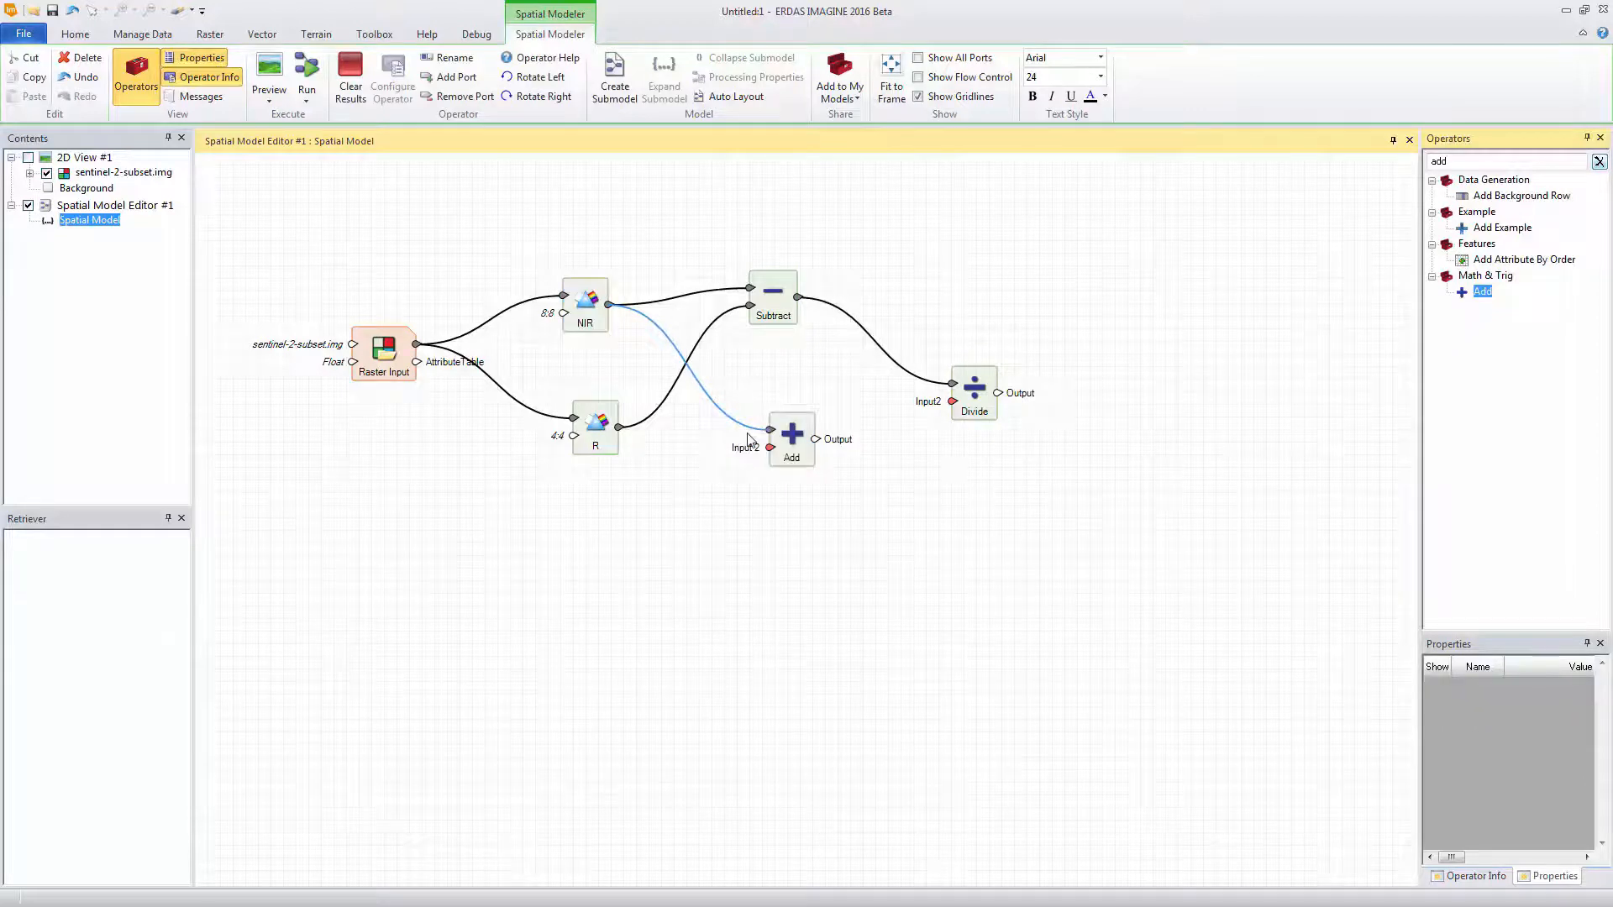
click(625, 430)
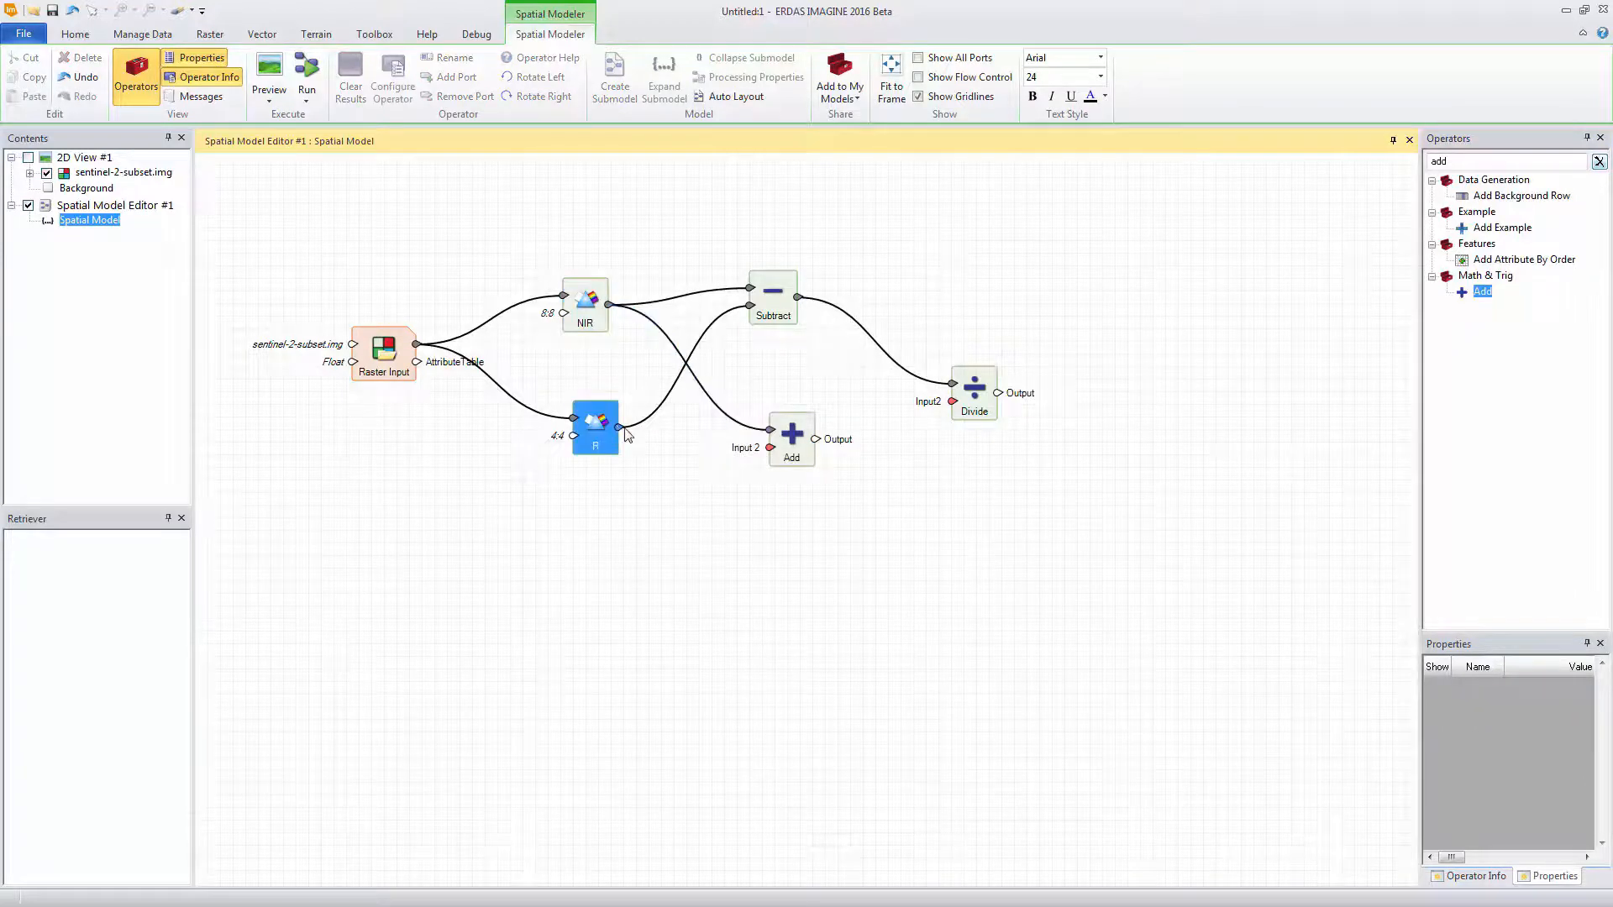
drag(625, 432, 955, 340)
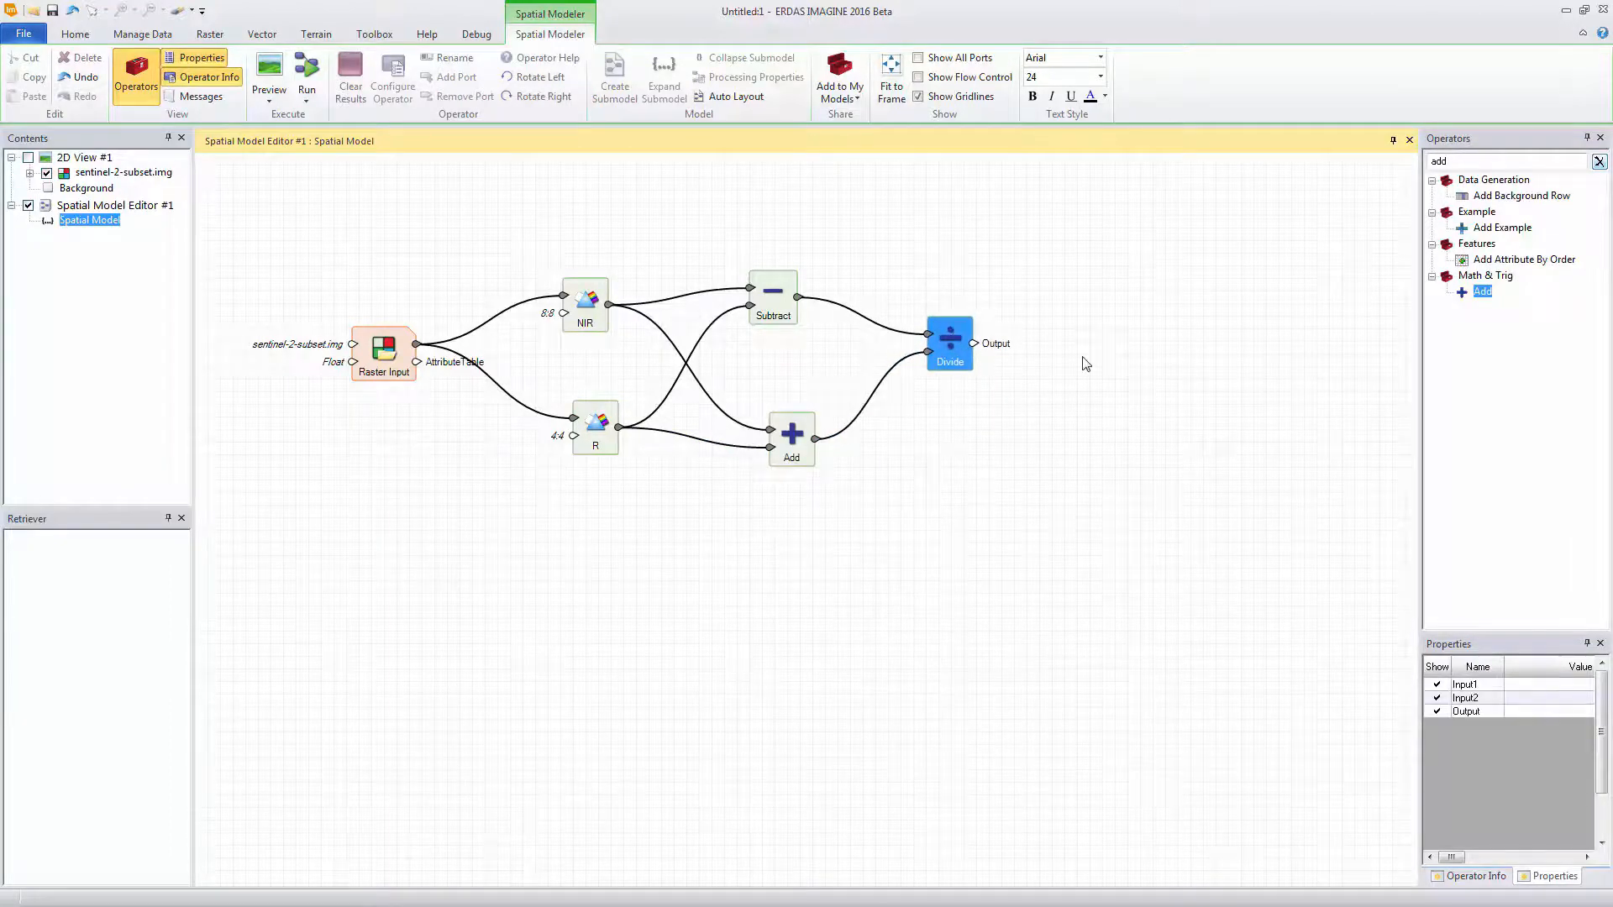
Add a Preview operator fed by the Divide output and run a preview of the model
drag(1454, 162, 1380, 170)
text(d)
key(BackSpace)
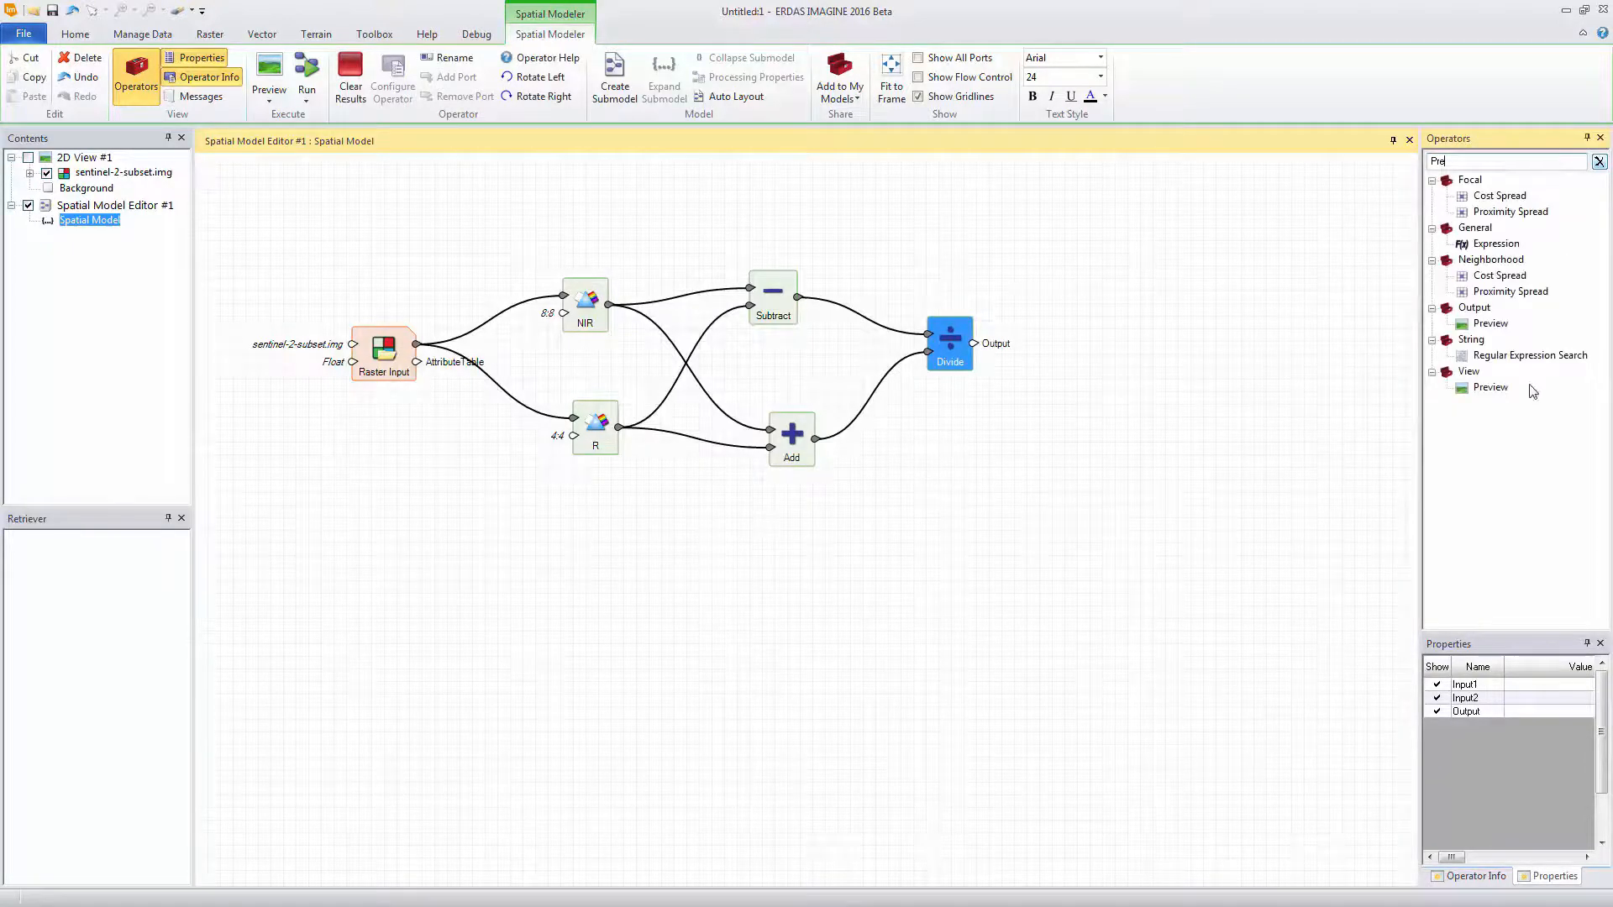
drag(1485, 387, 1076, 336)
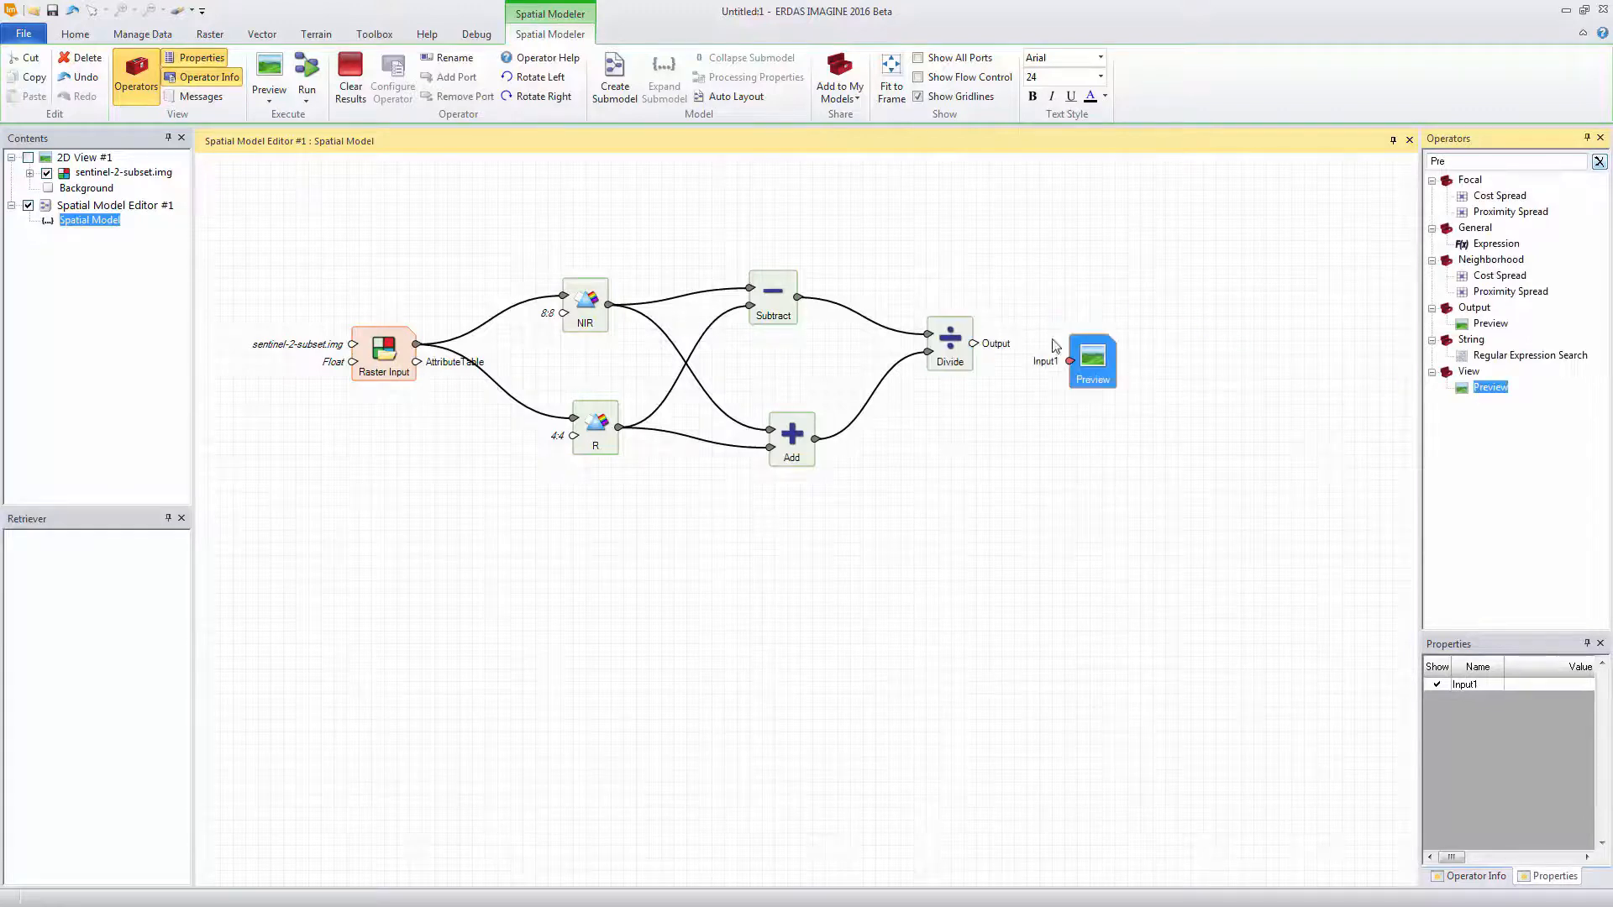
drag(975, 344, 1066, 360)
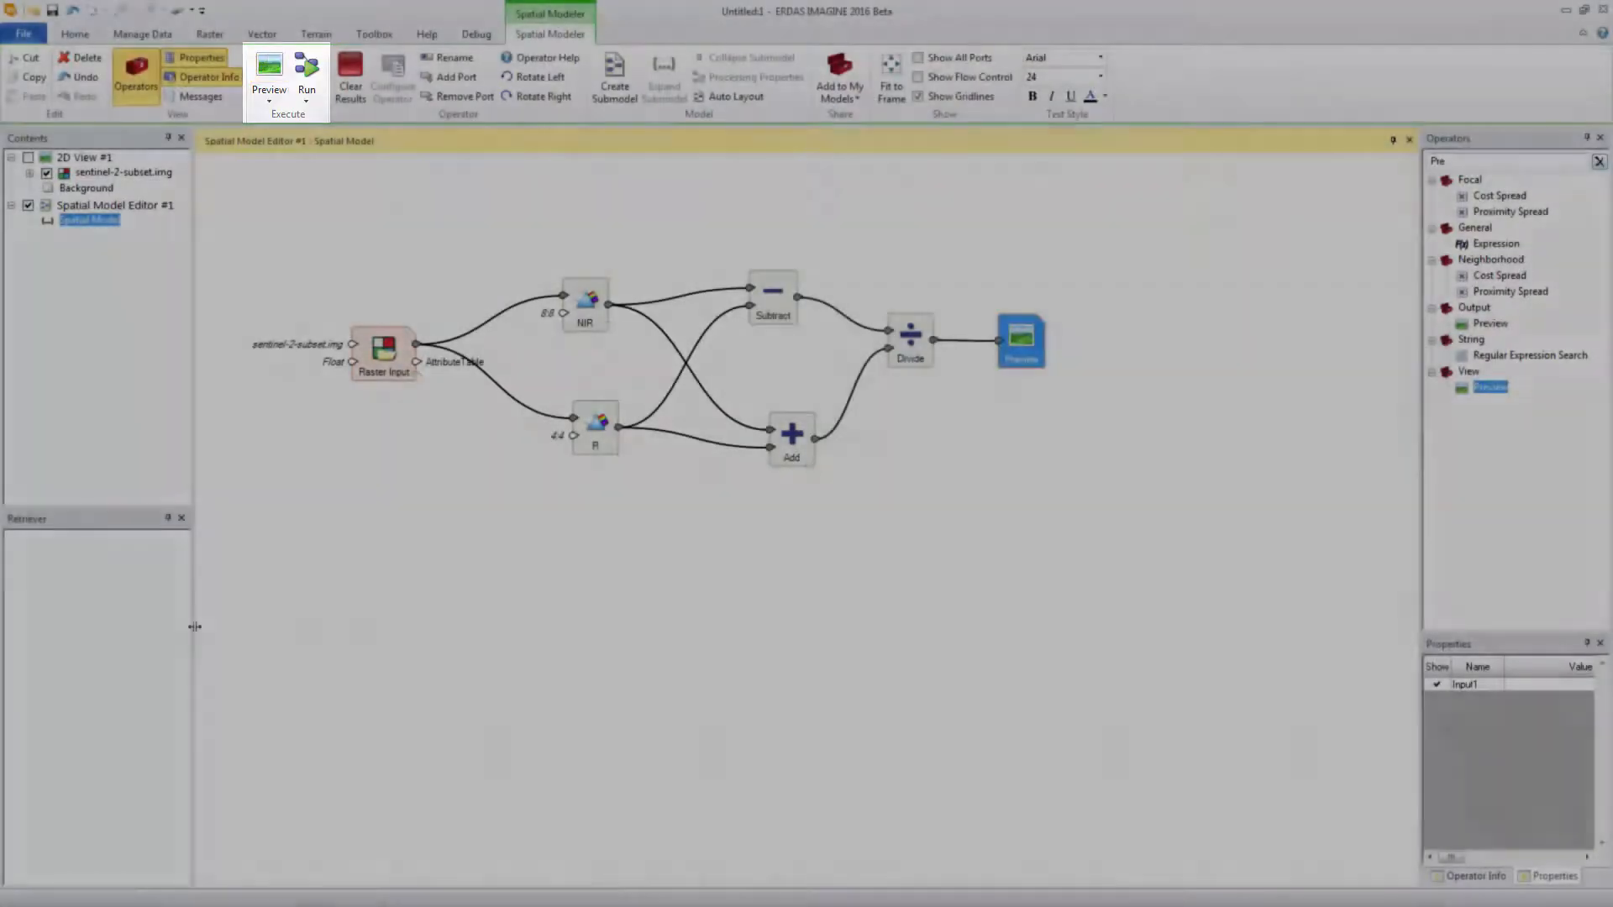
click(269, 63)
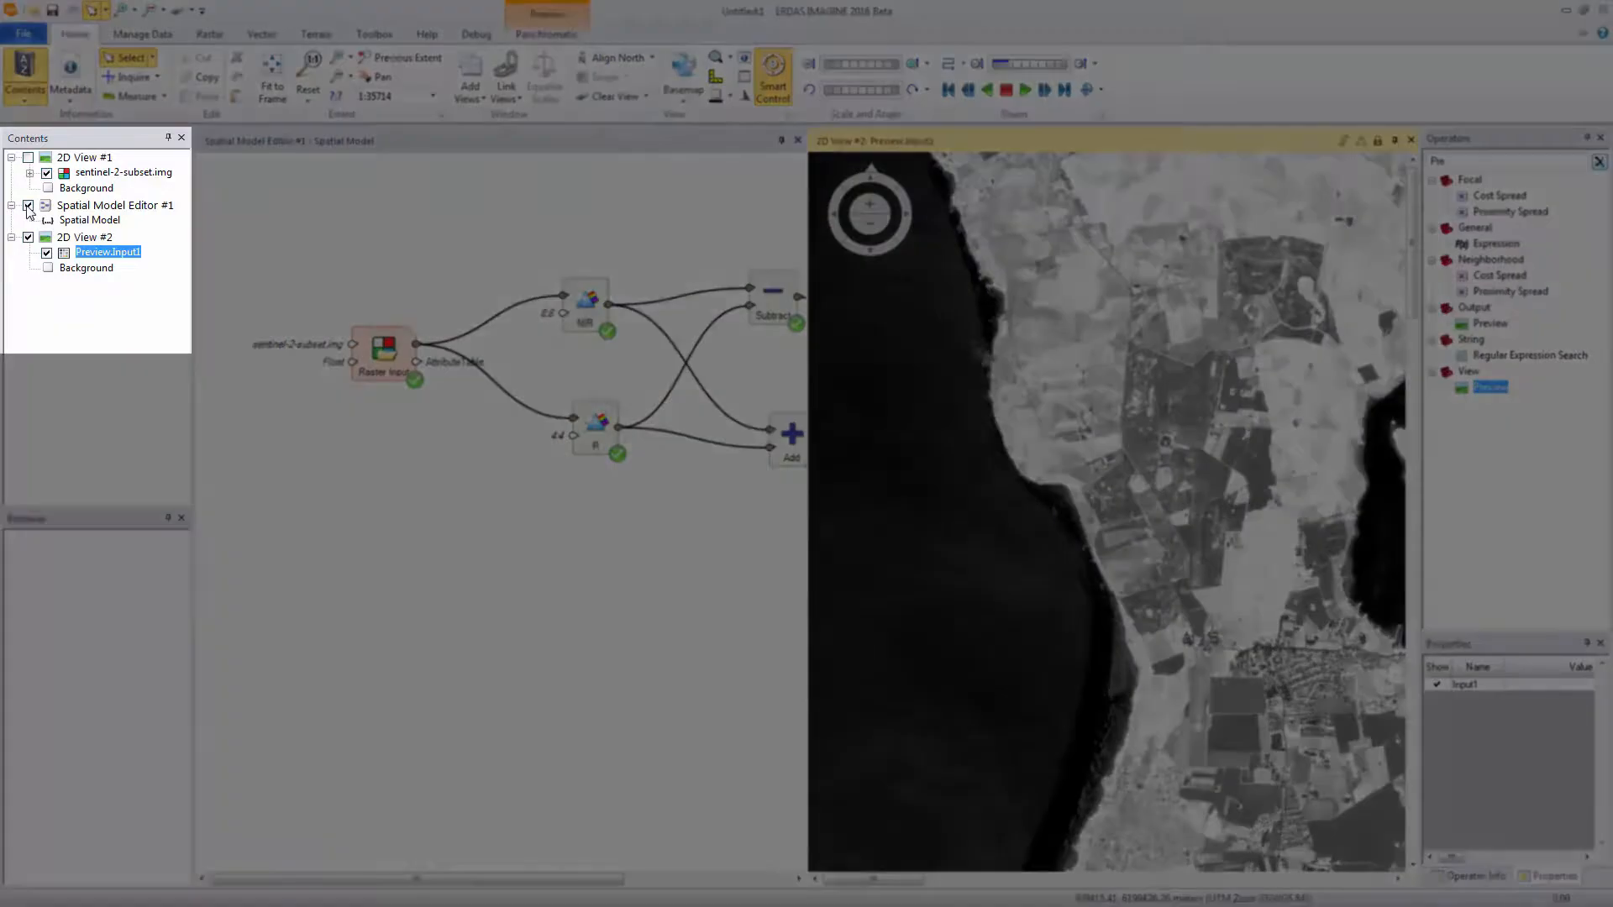
Hide Spatial Model Editor #1 and 2D View #2, and open a new, empty Spatial Model Editor
click(28, 206)
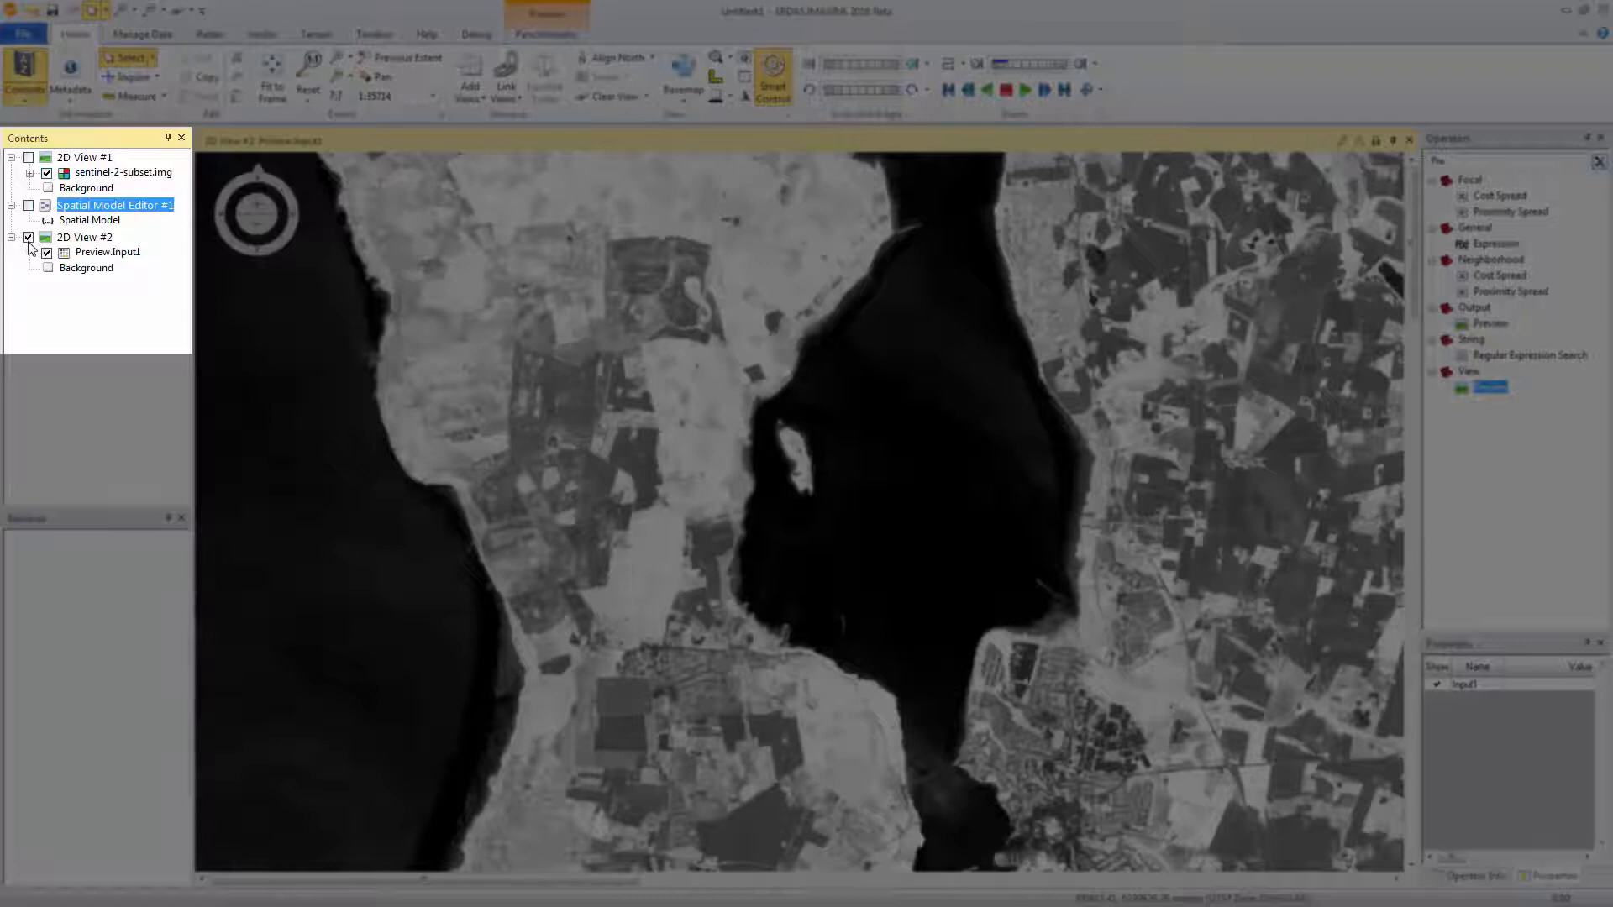
click(28, 238)
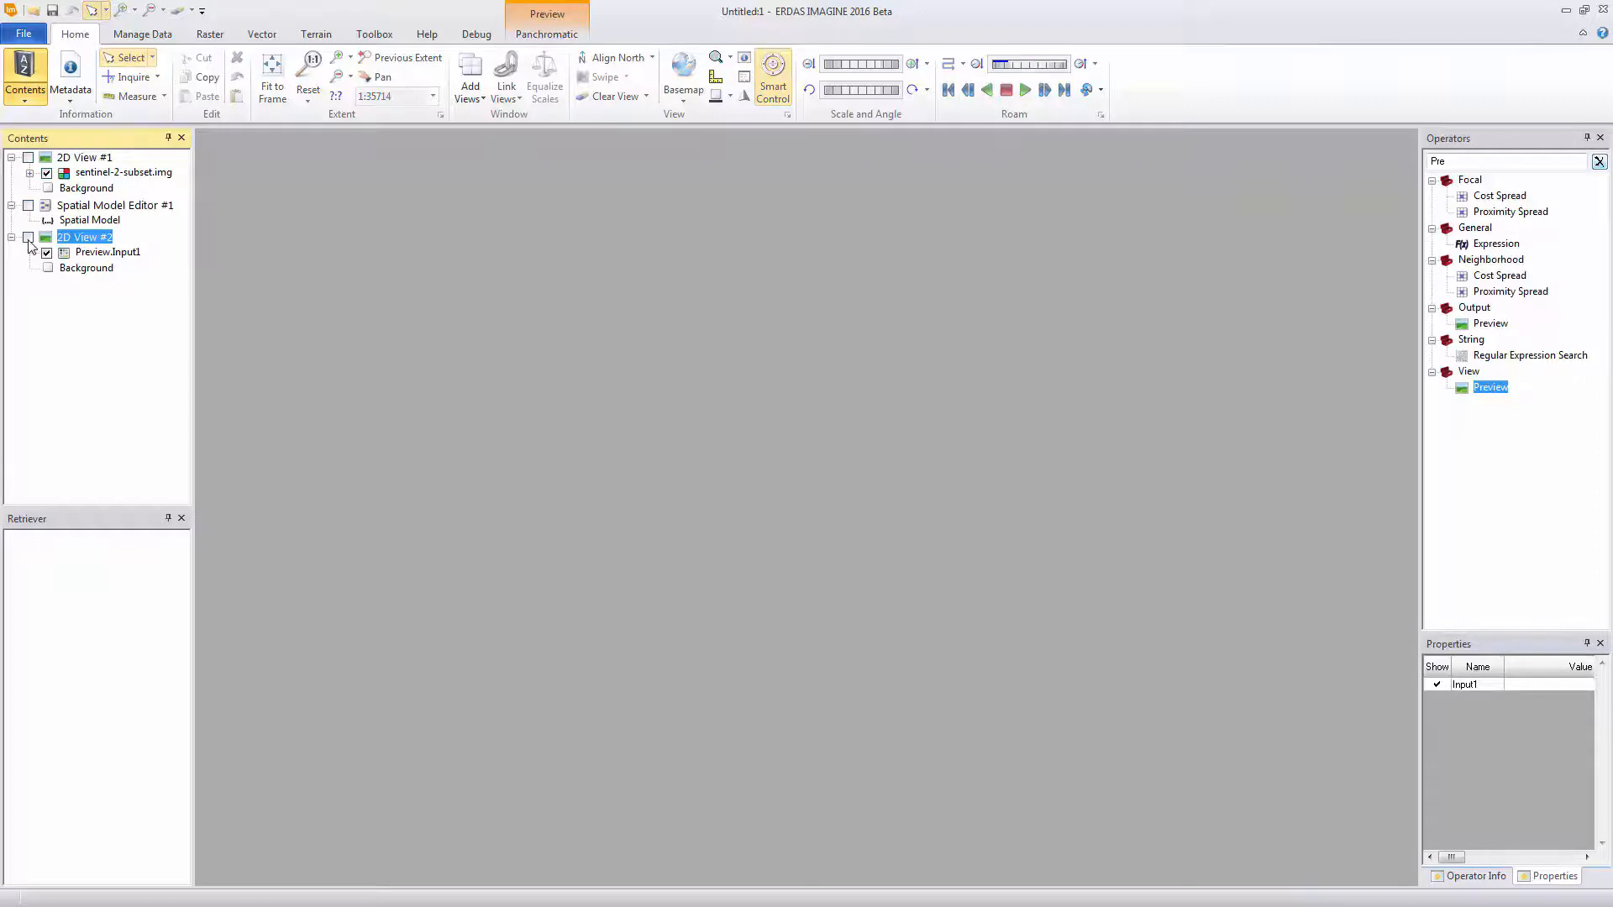
click(24, 33)
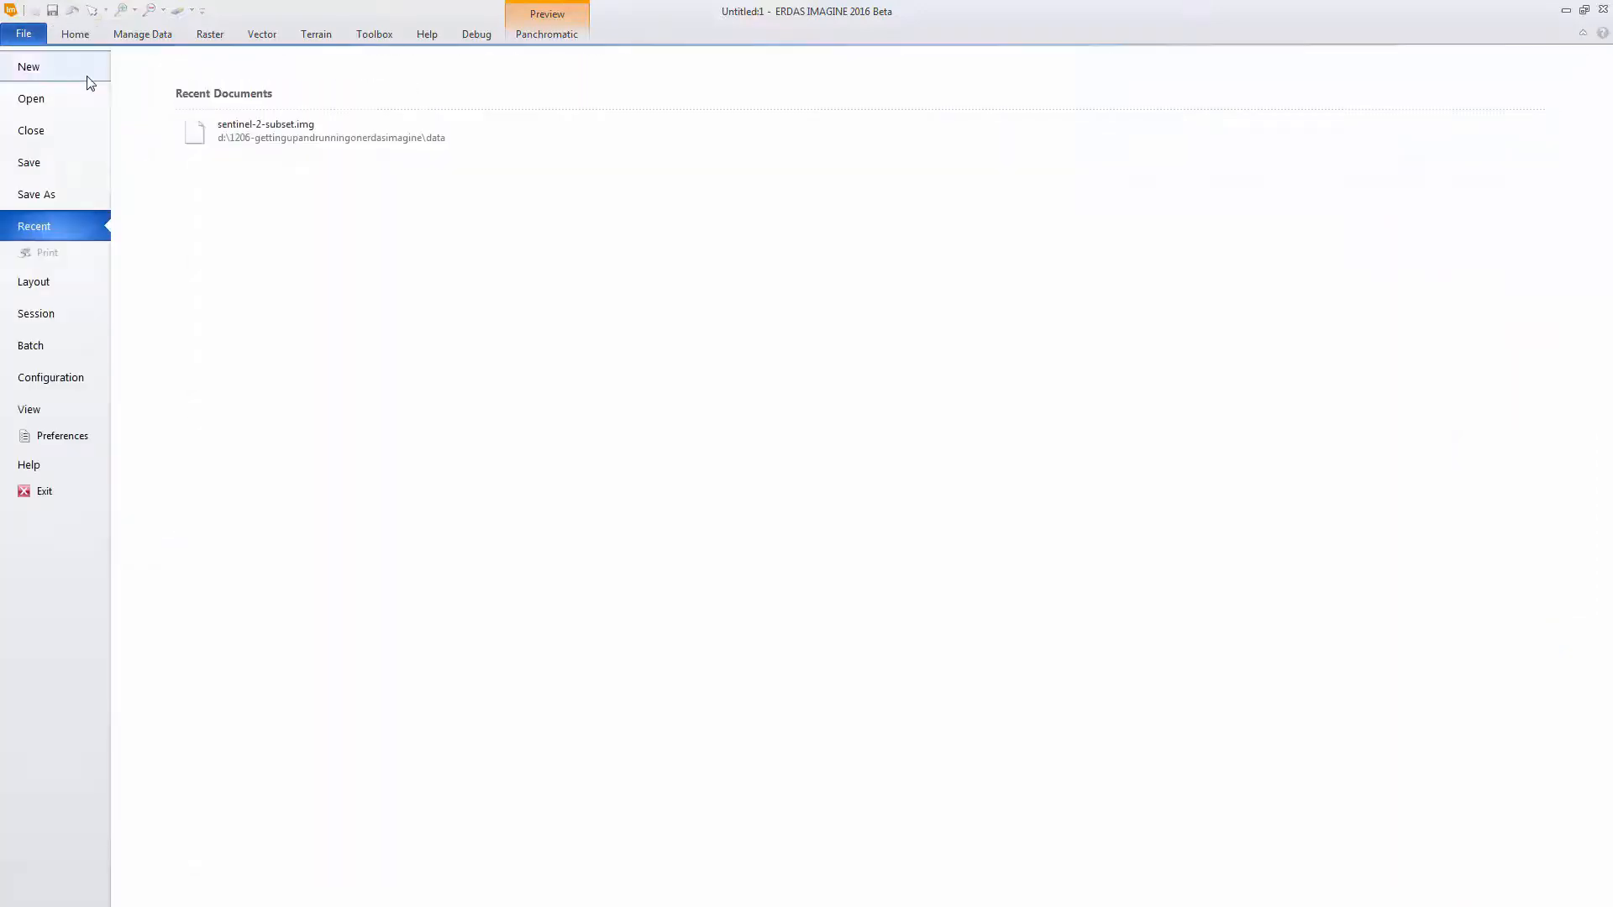
click(264, 150)
Find the Raster Input operator and add it to the new spatial model
click(1451, 159)
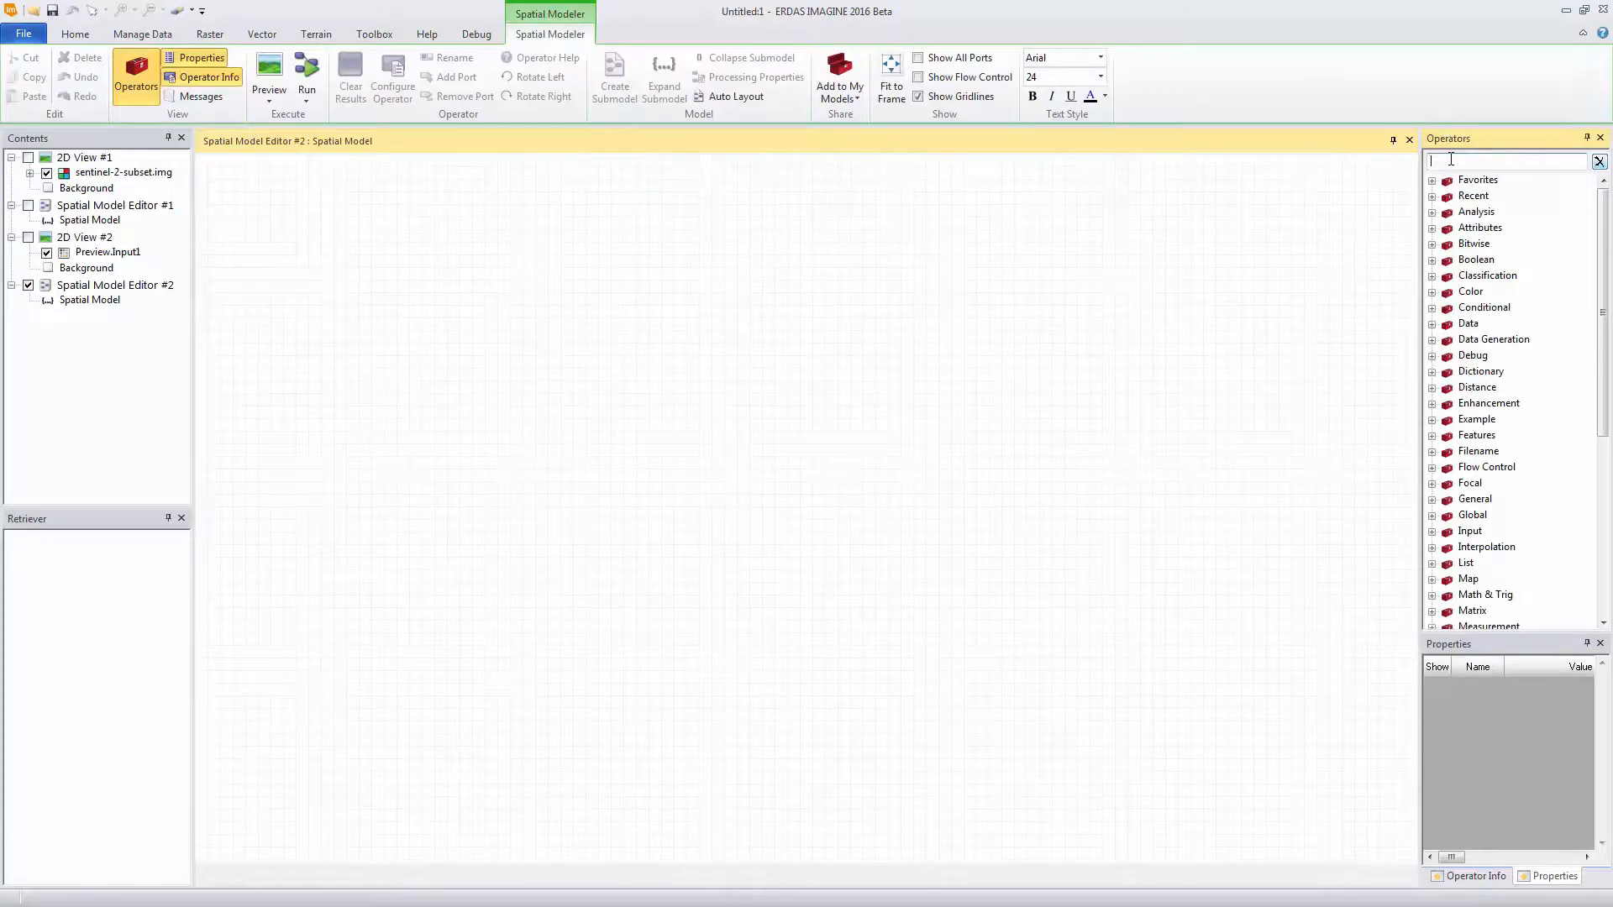
text(Raster inp)
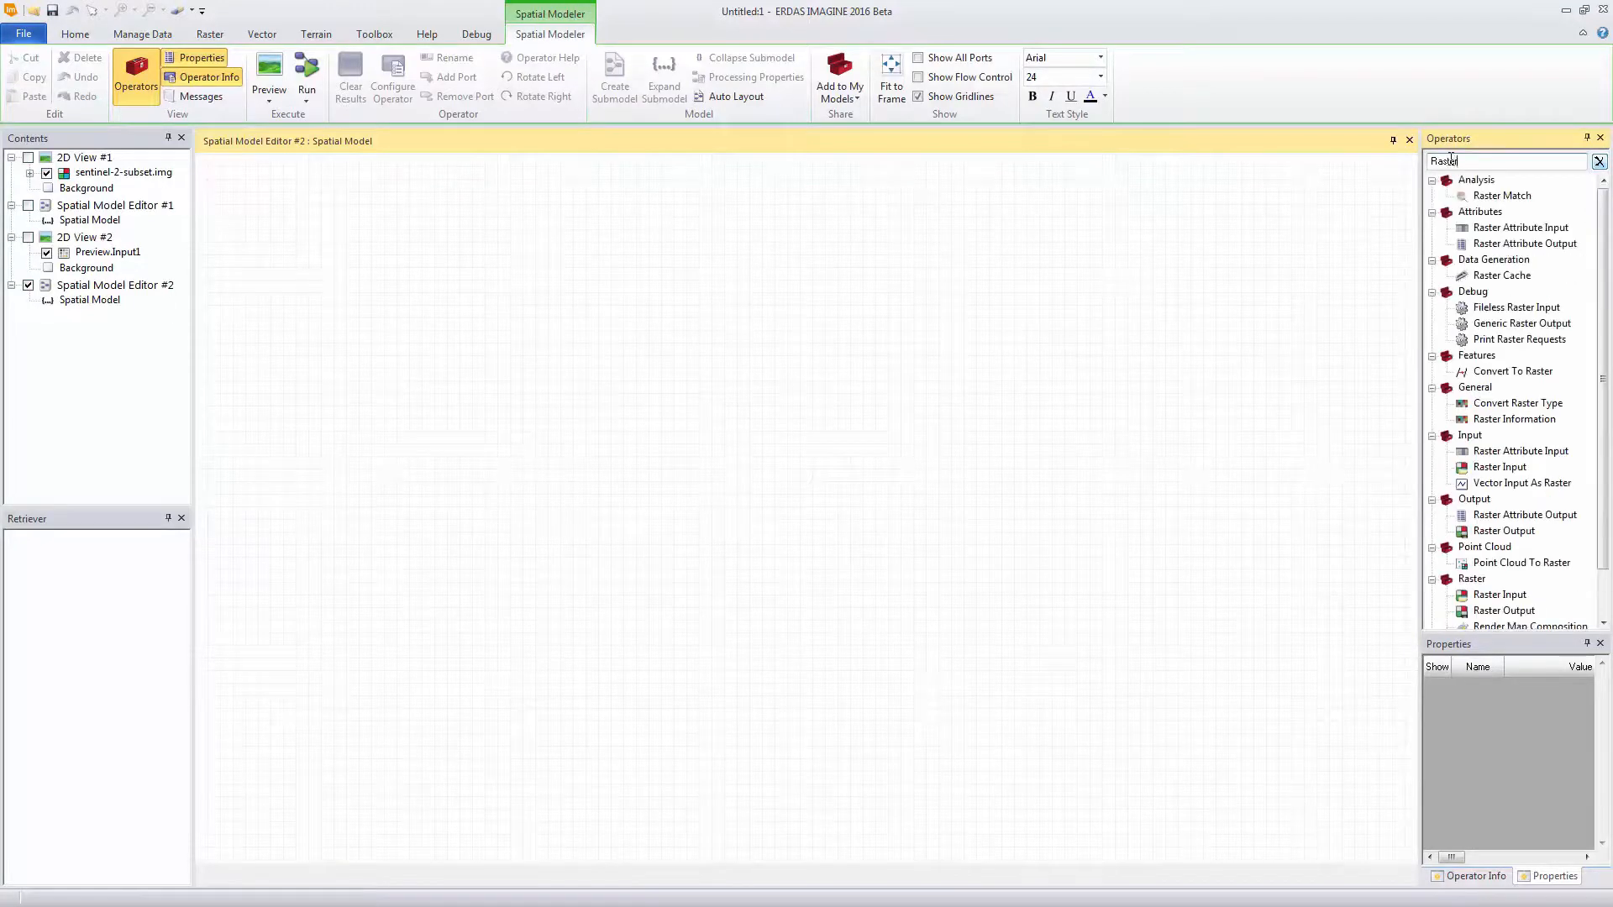
drag(1500, 227, 339, 366)
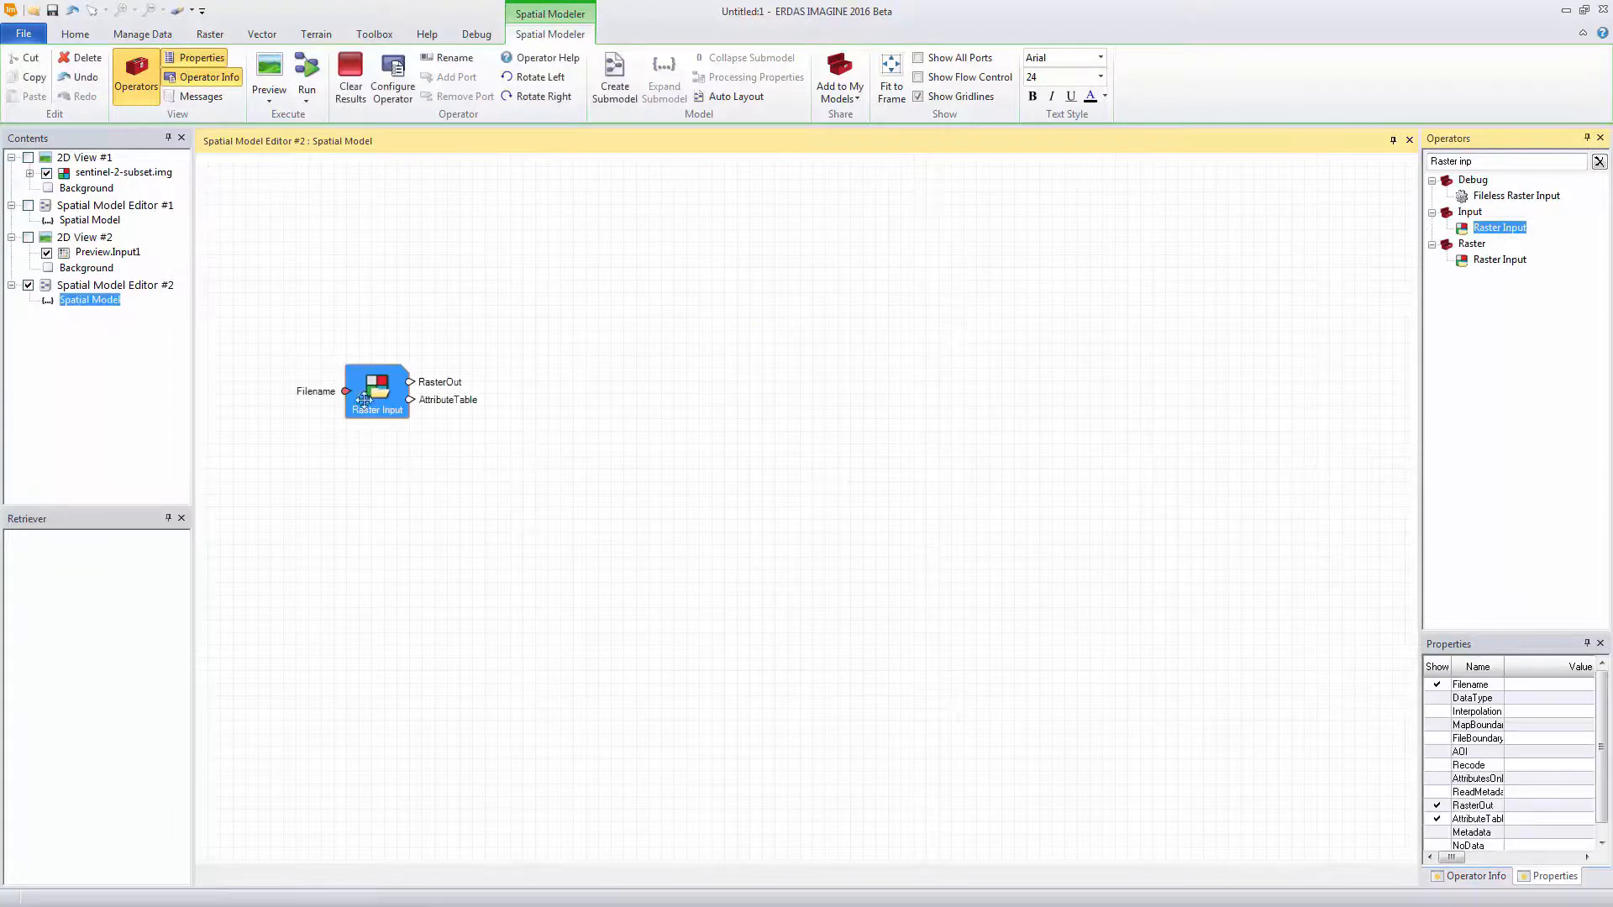
Configure the Raster Input operator to use sentinel-2-subset.img and read it as Float
double_click(360, 401)
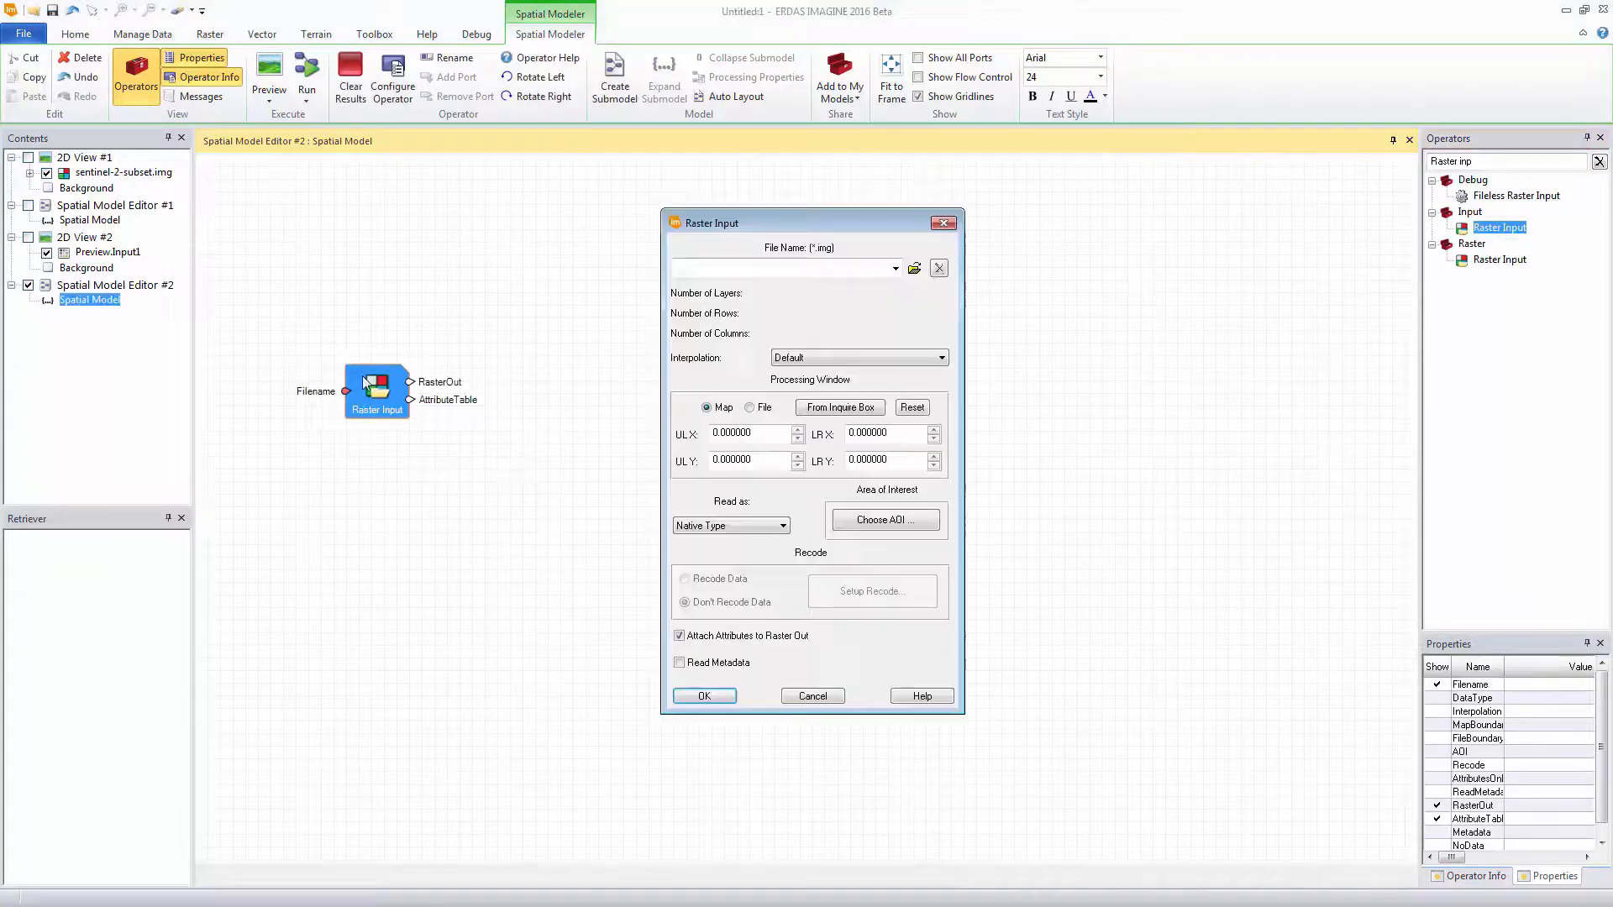
click(896, 268)
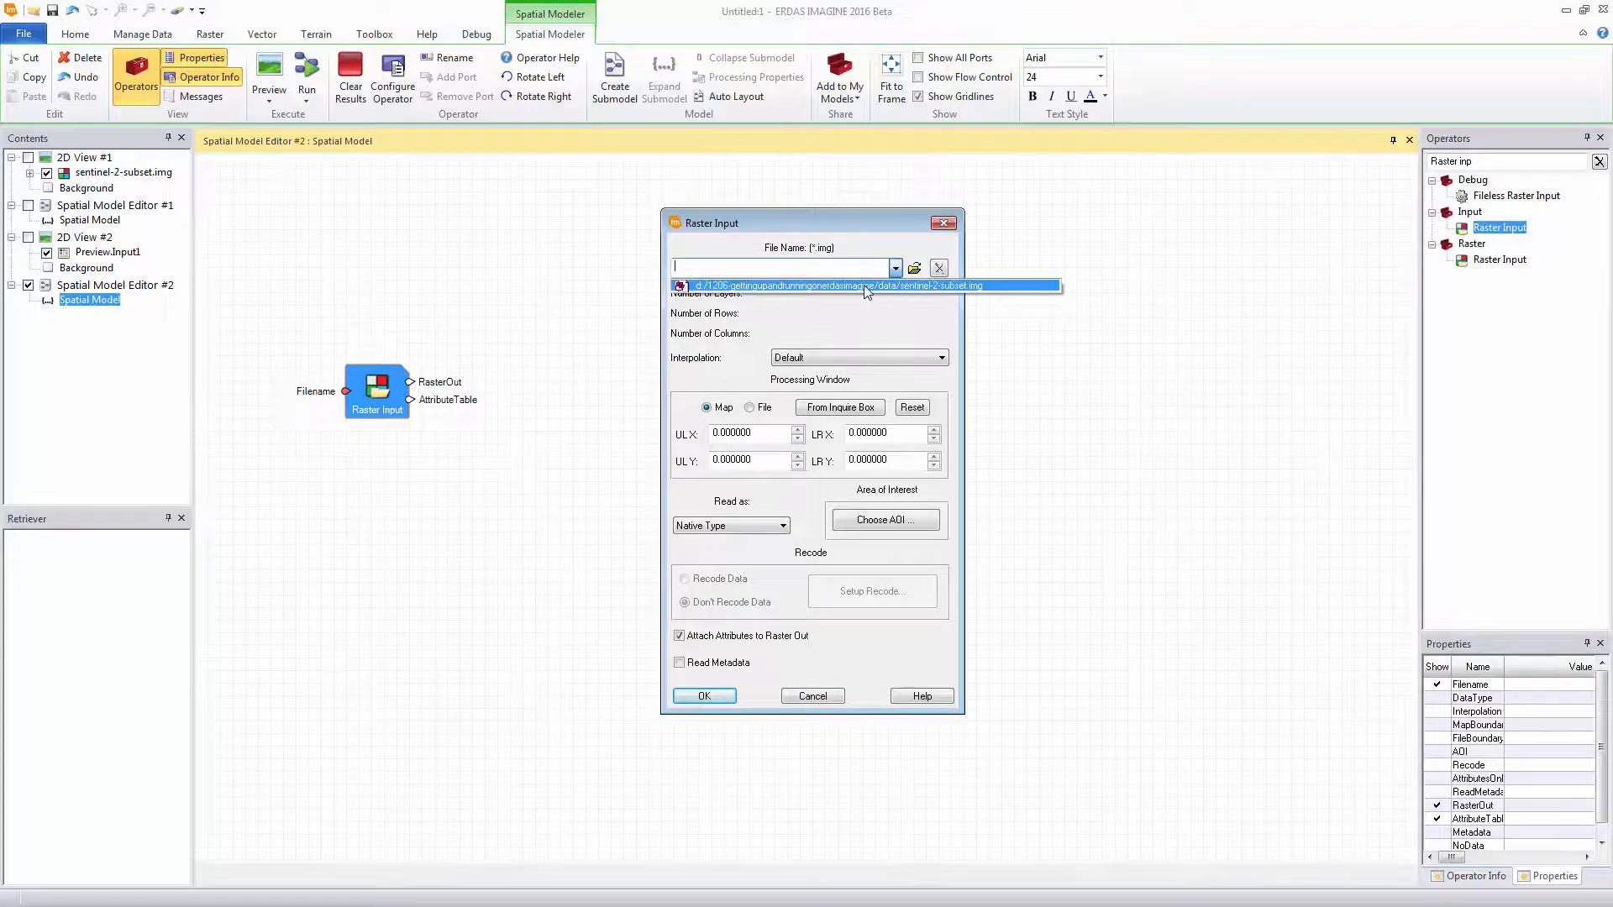
click(866, 287)
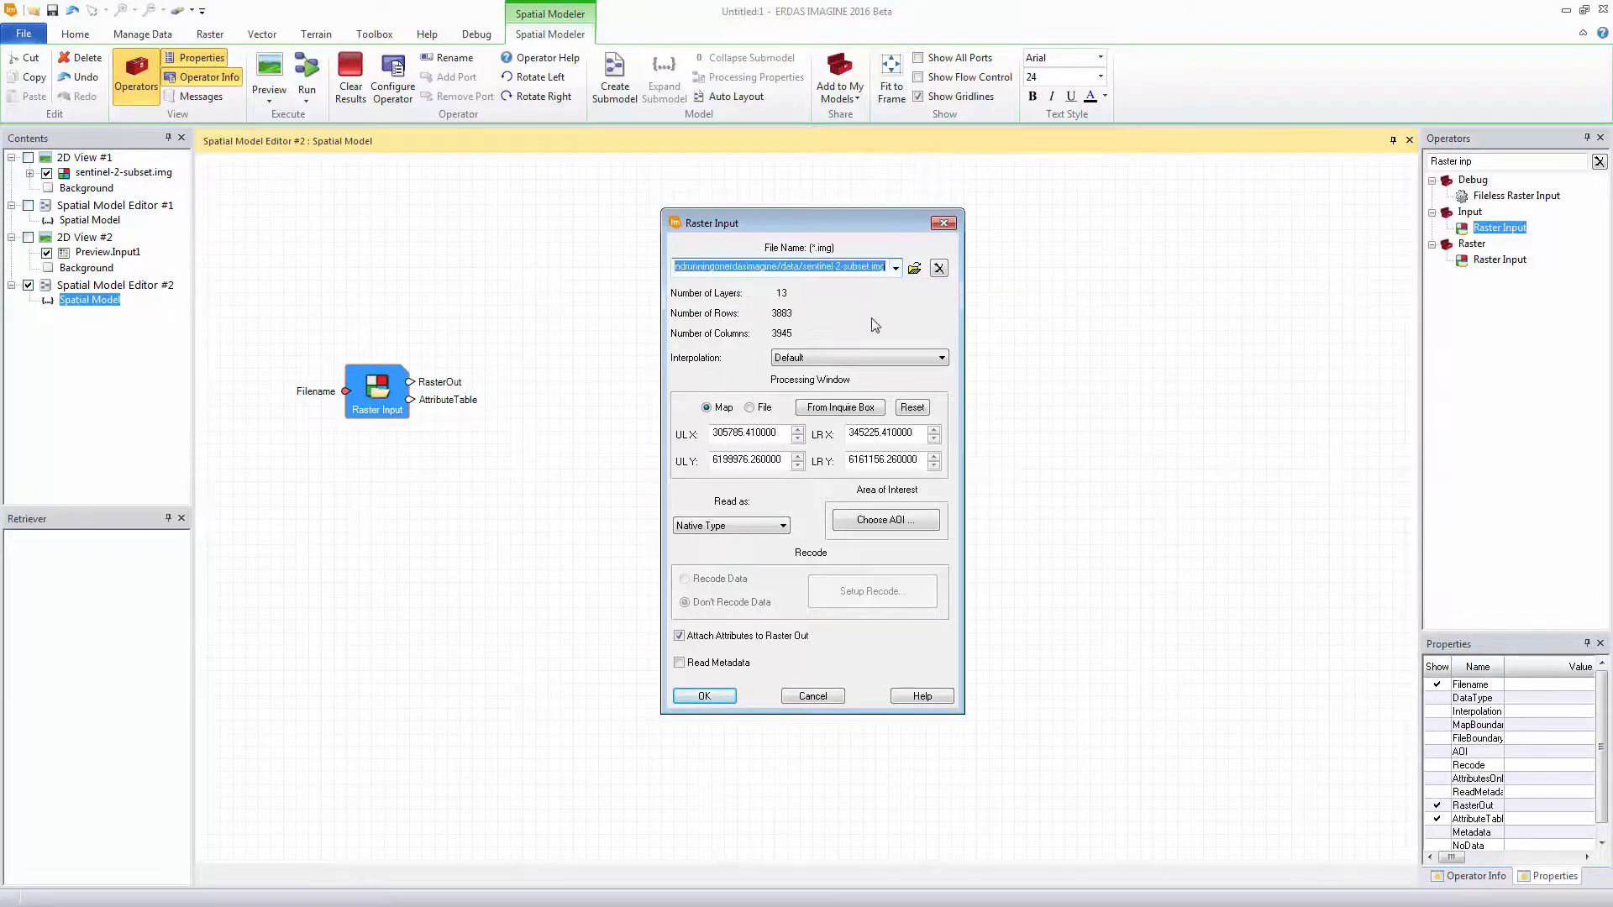
click(772, 528)
click(720, 575)
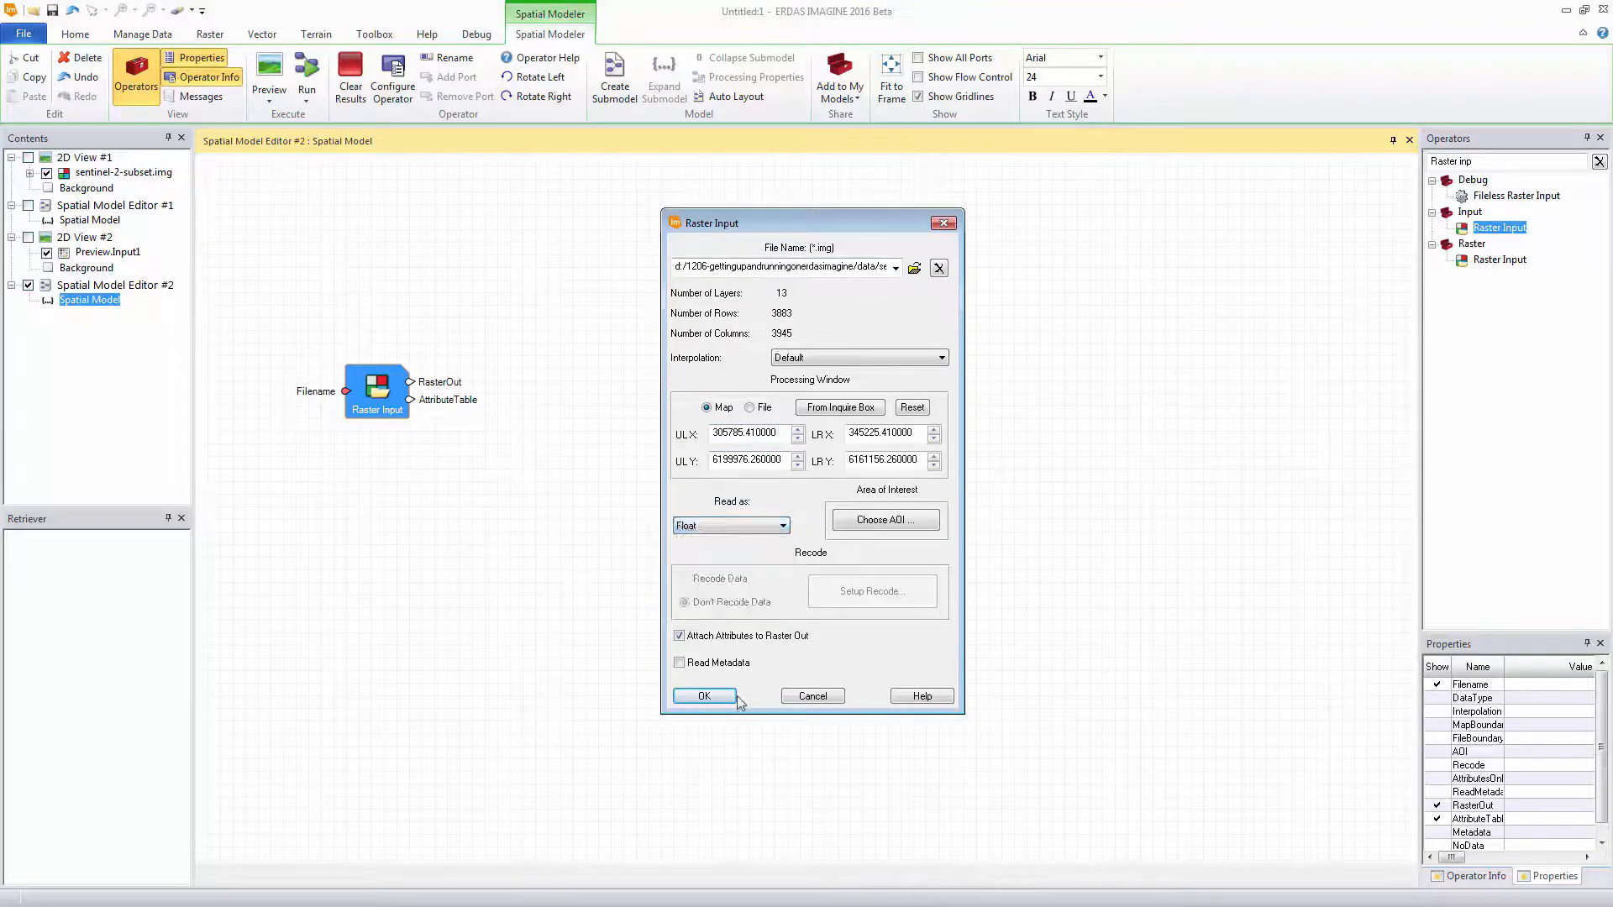
click(722, 697)
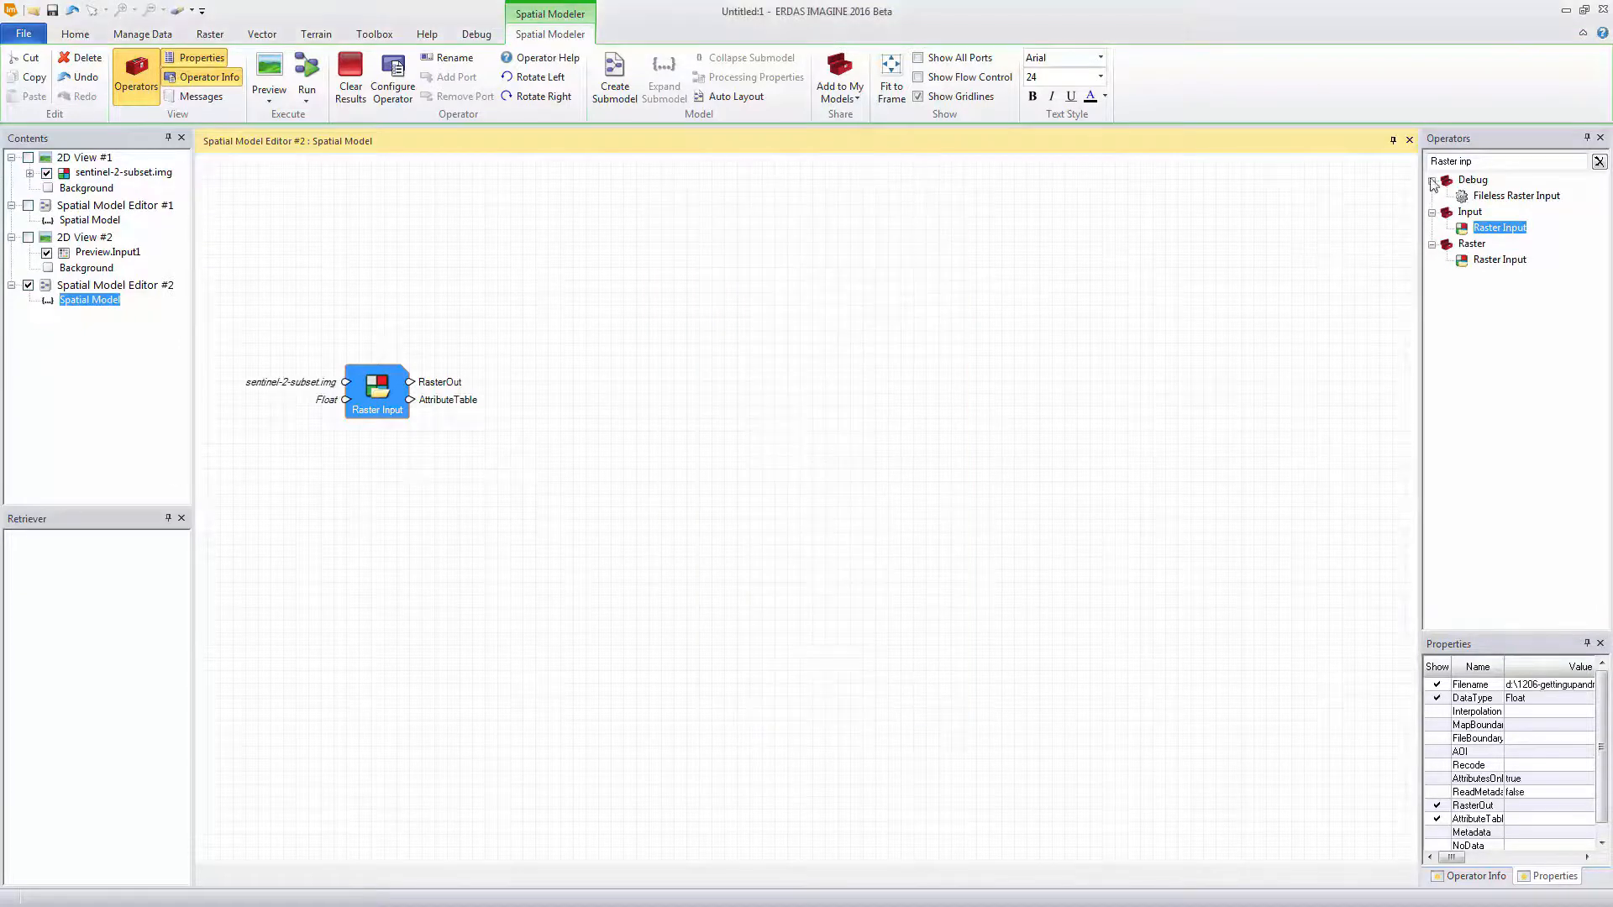
Add an Apply Index operator next to Raster Input and connect the raster output to its RasterIn port
drag(1480, 161, 1340, 169)
text(A)
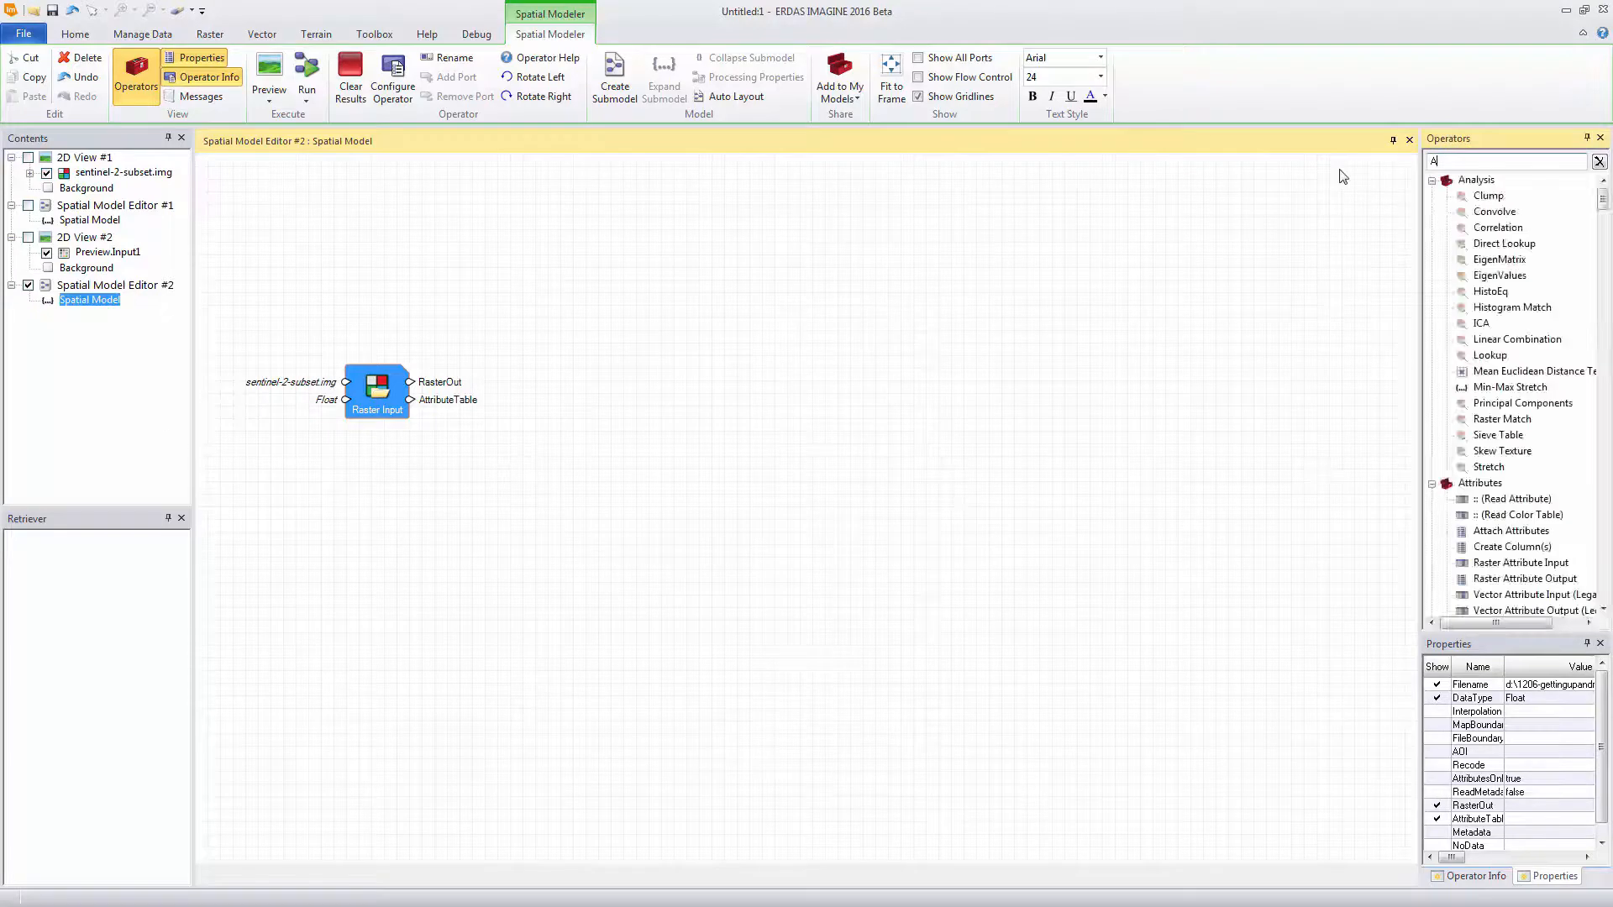
text(pply)
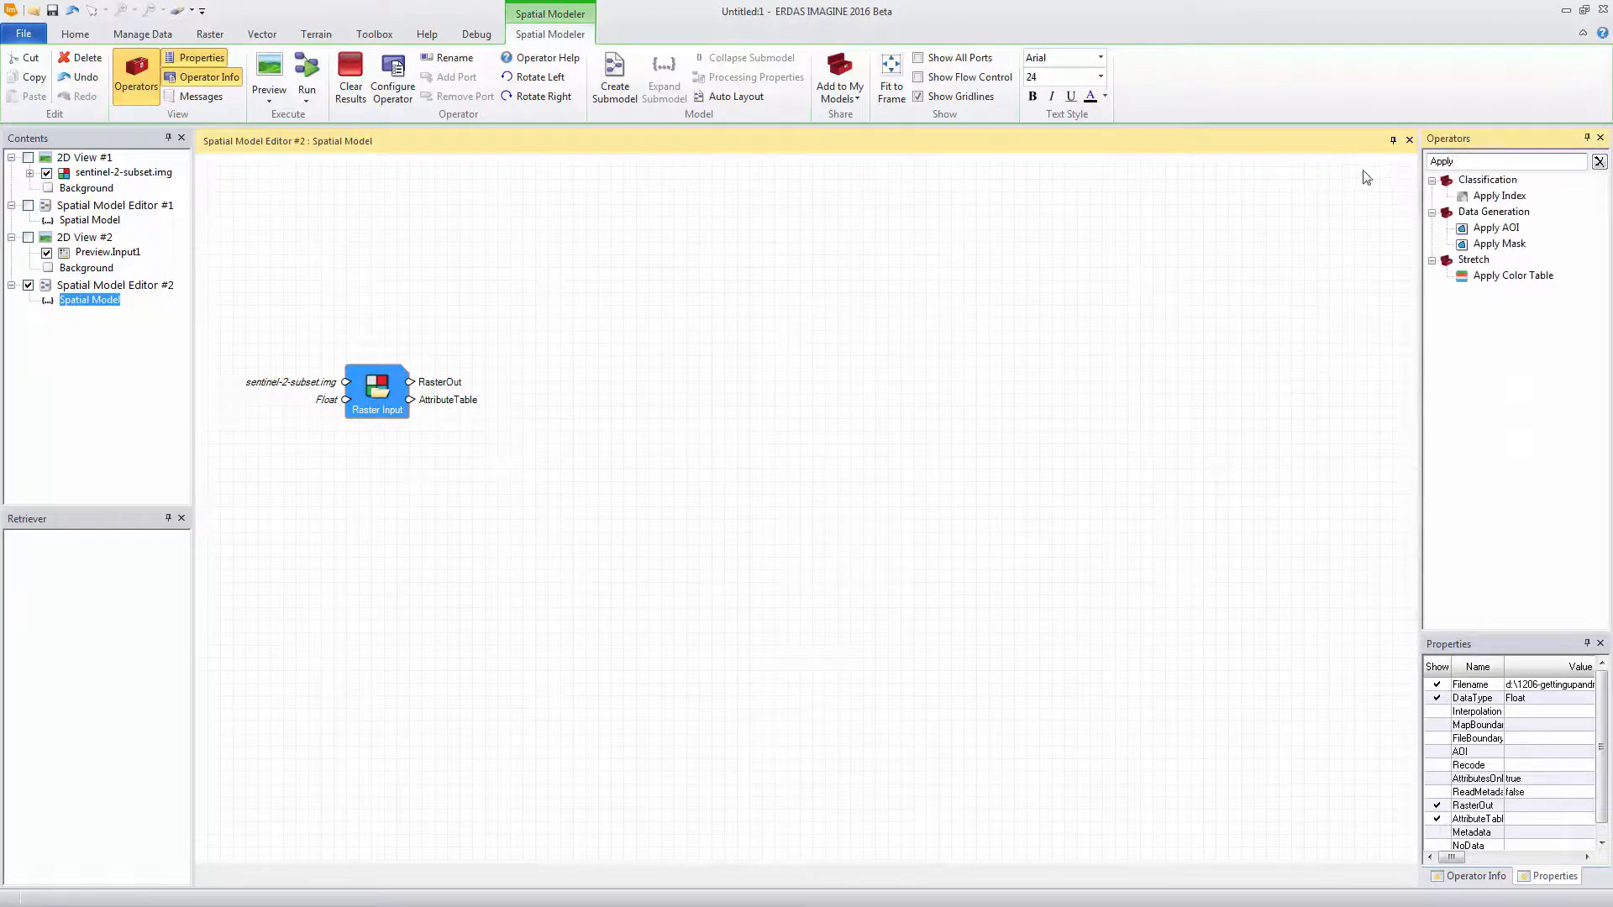
click(1487, 198)
drag(1487, 198, 542, 367)
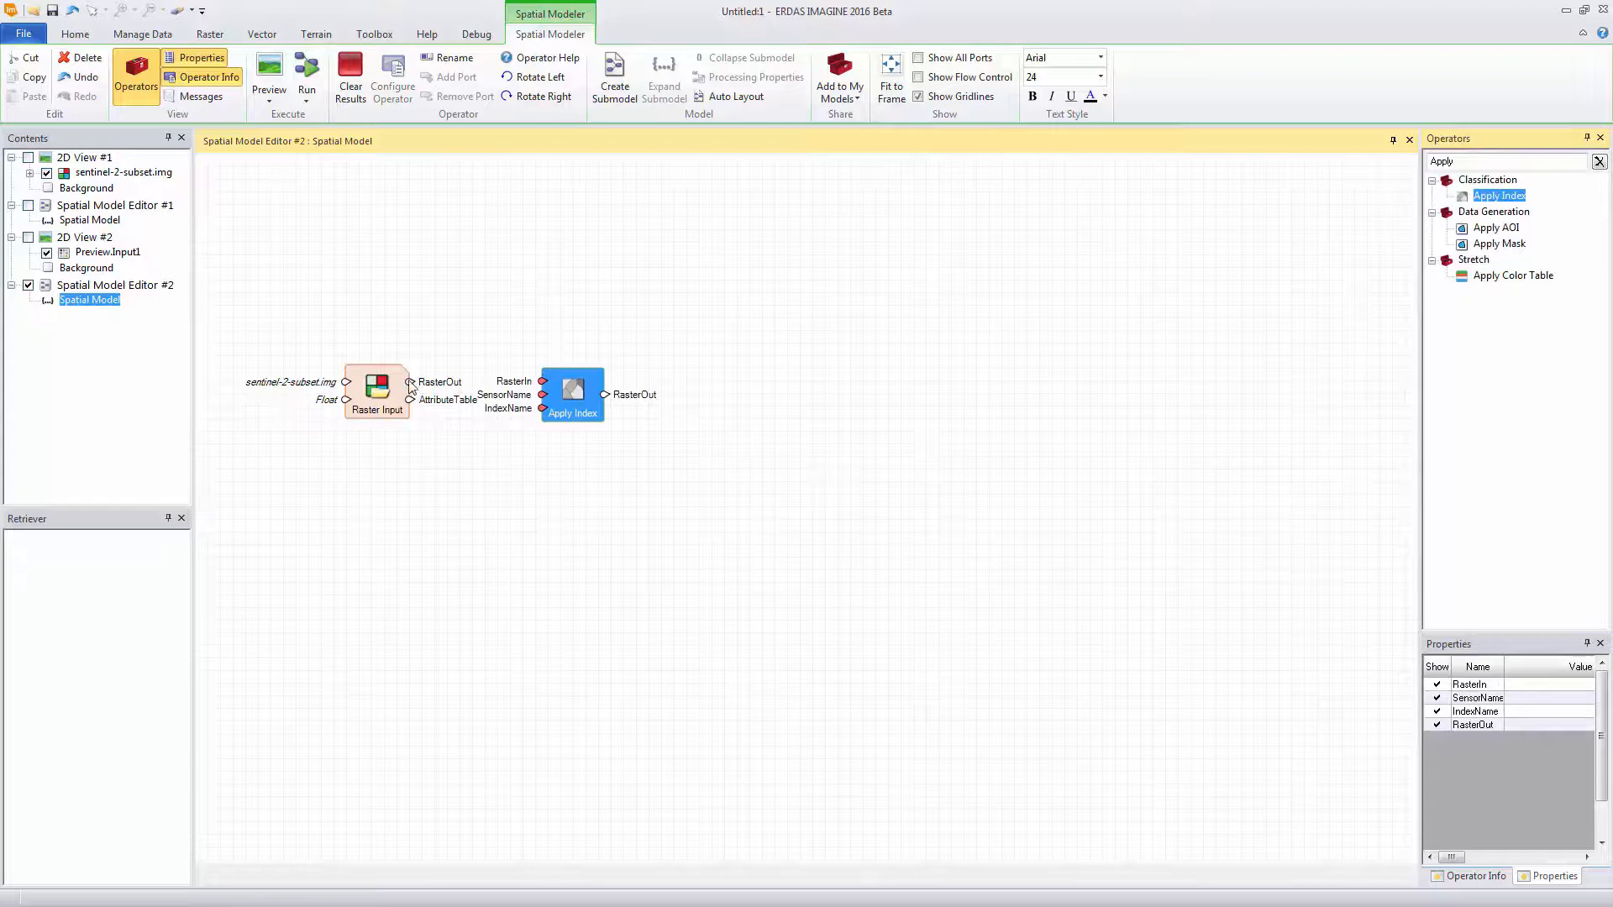
drag(410, 383, 553, 419)
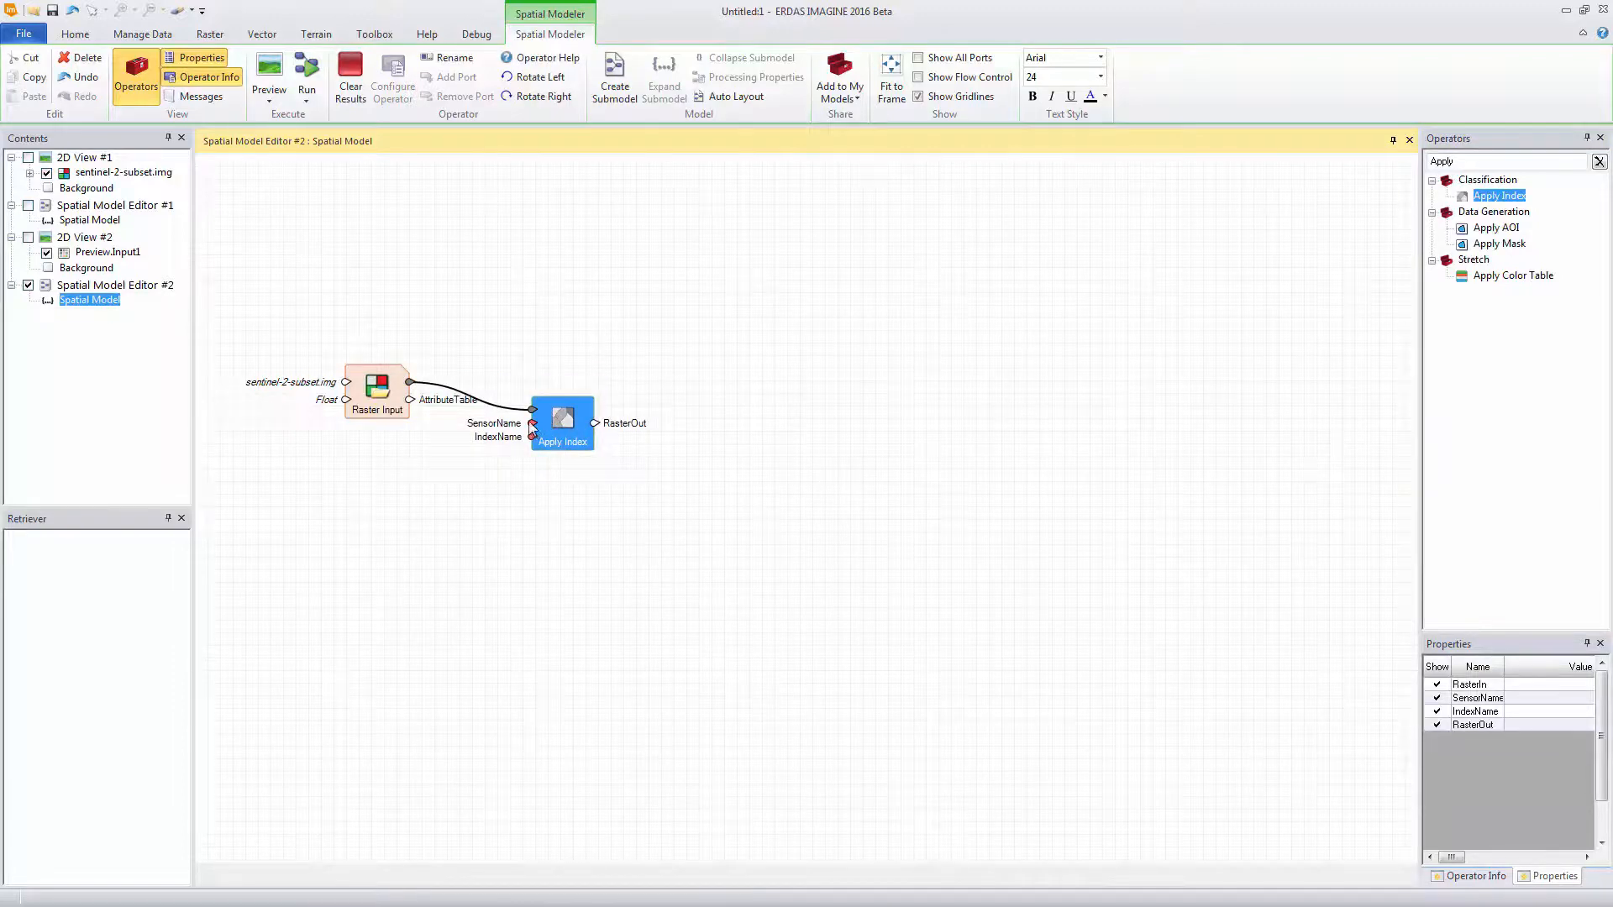
Set the Apply Index operator's SensorName to Sentinel-2 13 Bands
double_click(532, 424)
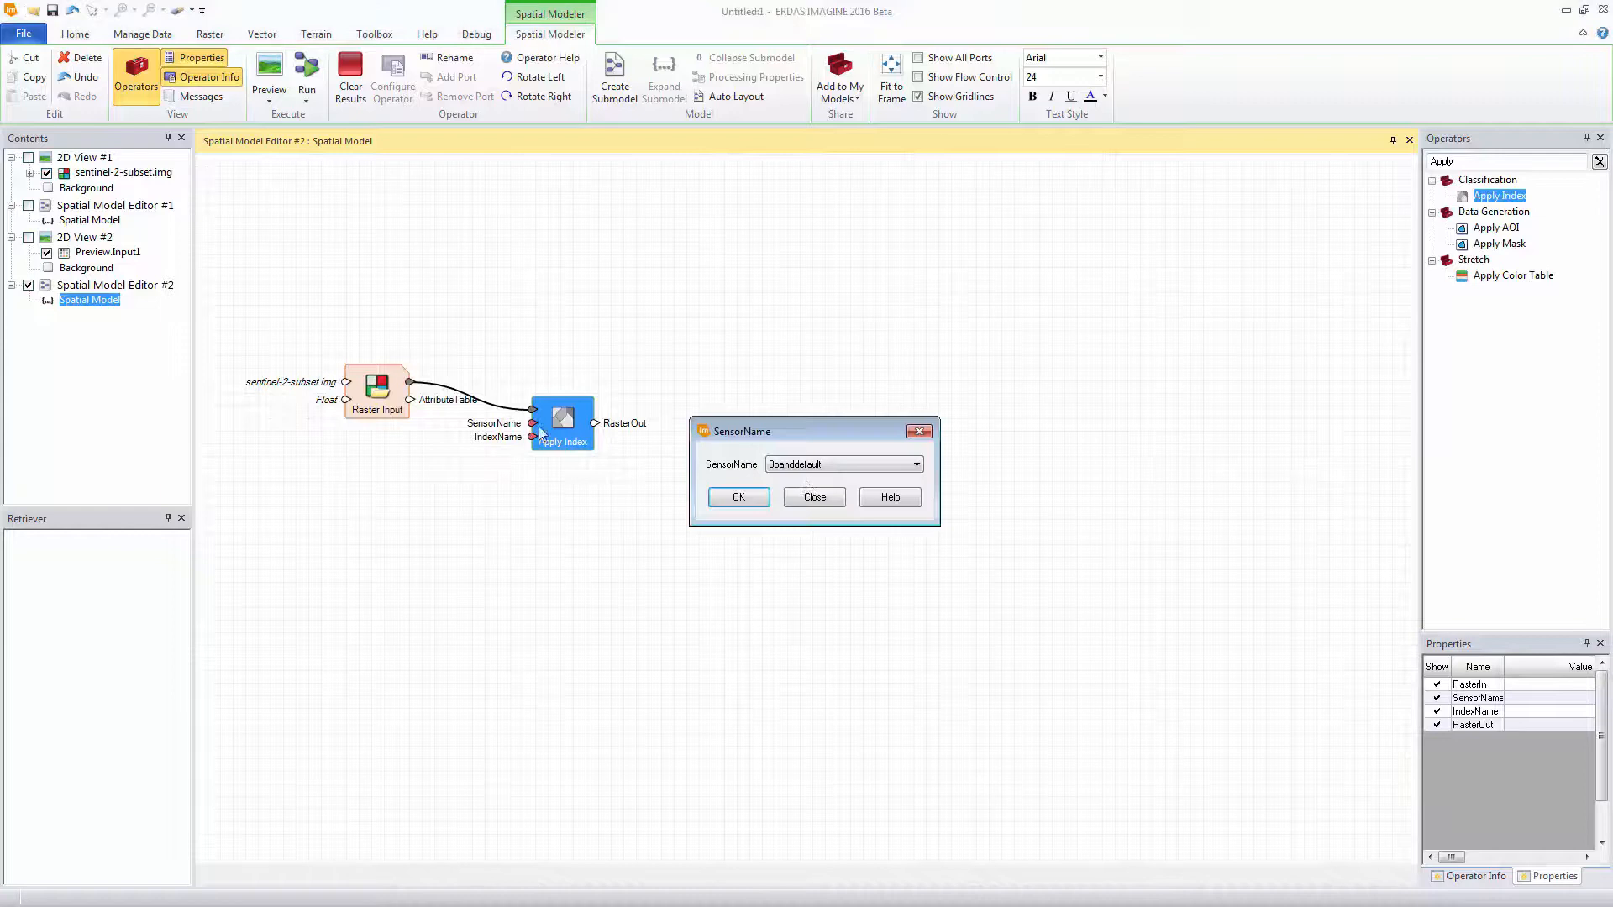
click(856, 476)
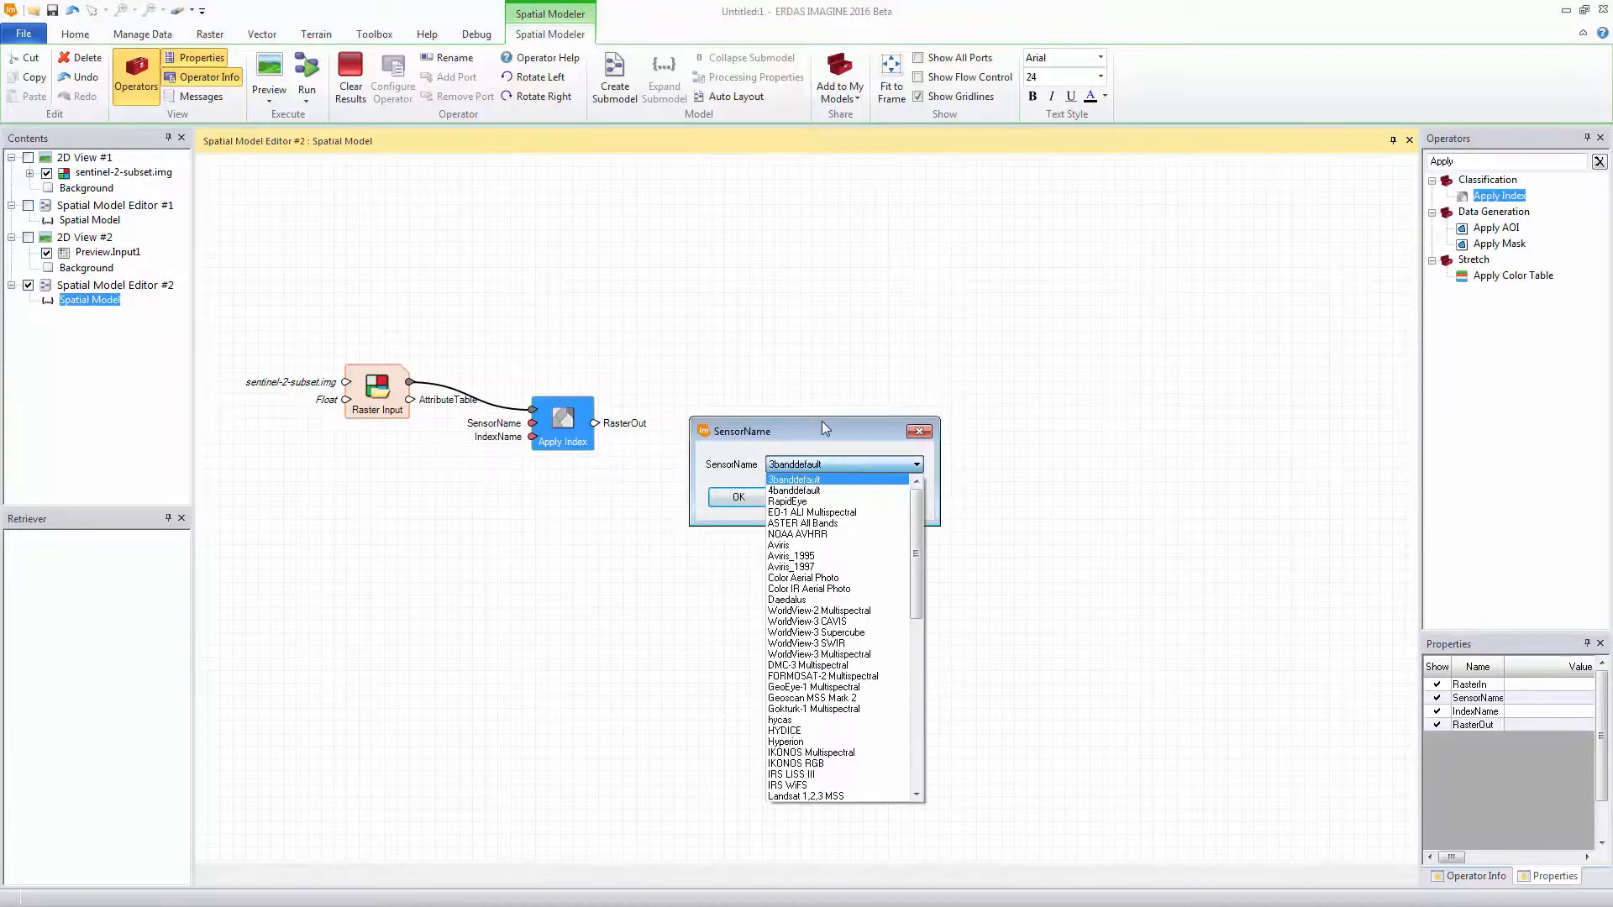
key(s)
scroll(827, 626, down, 2)
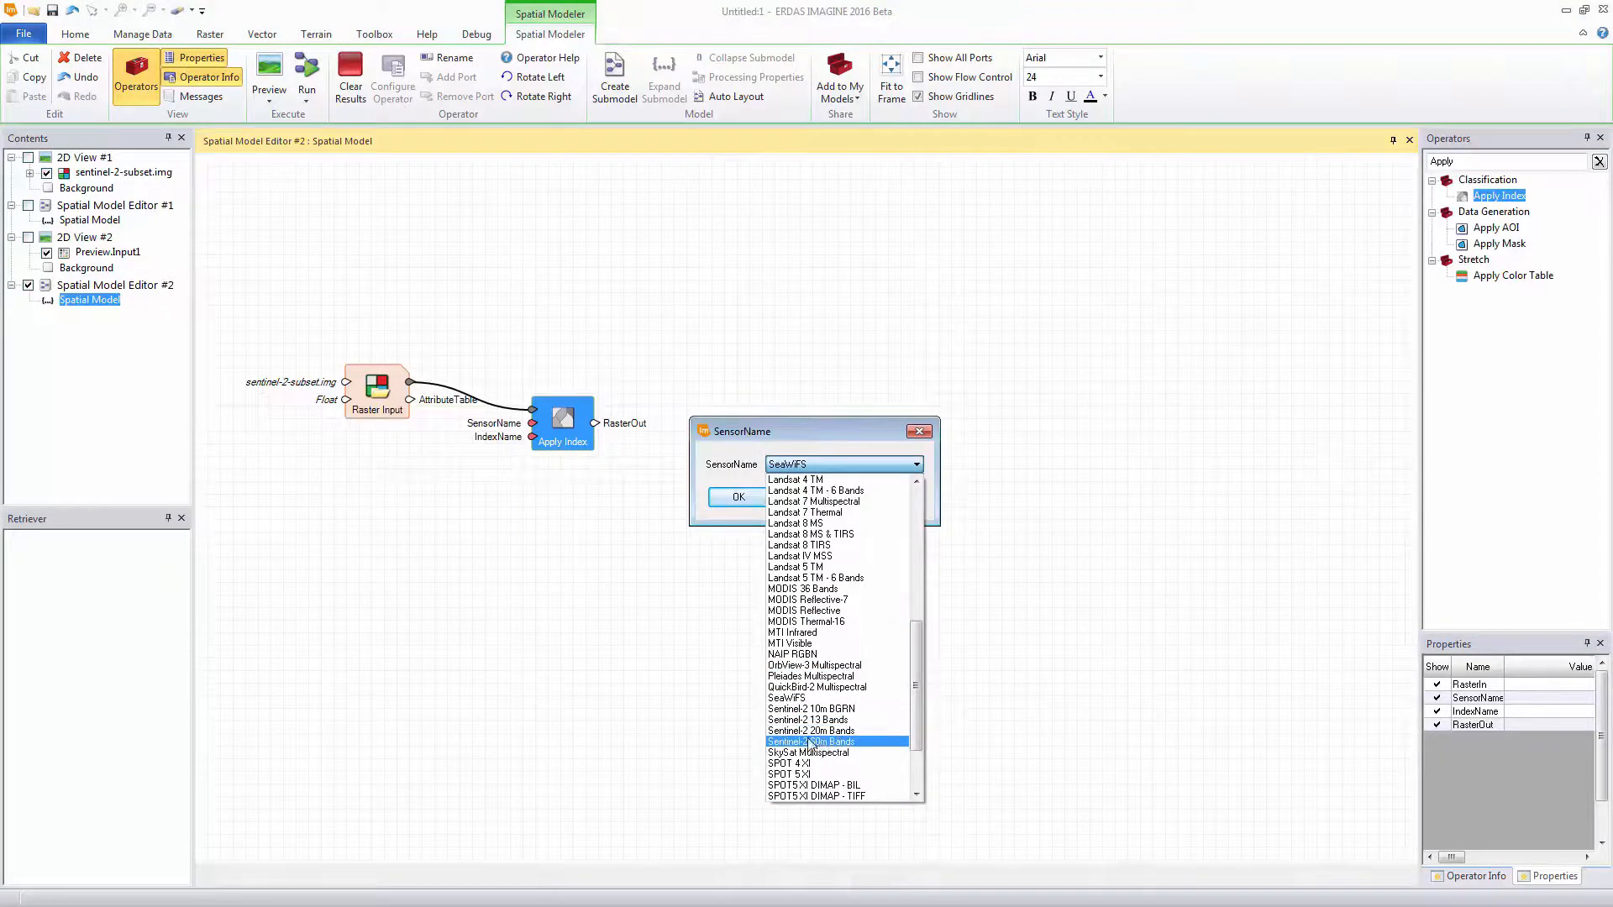
click(827, 726)
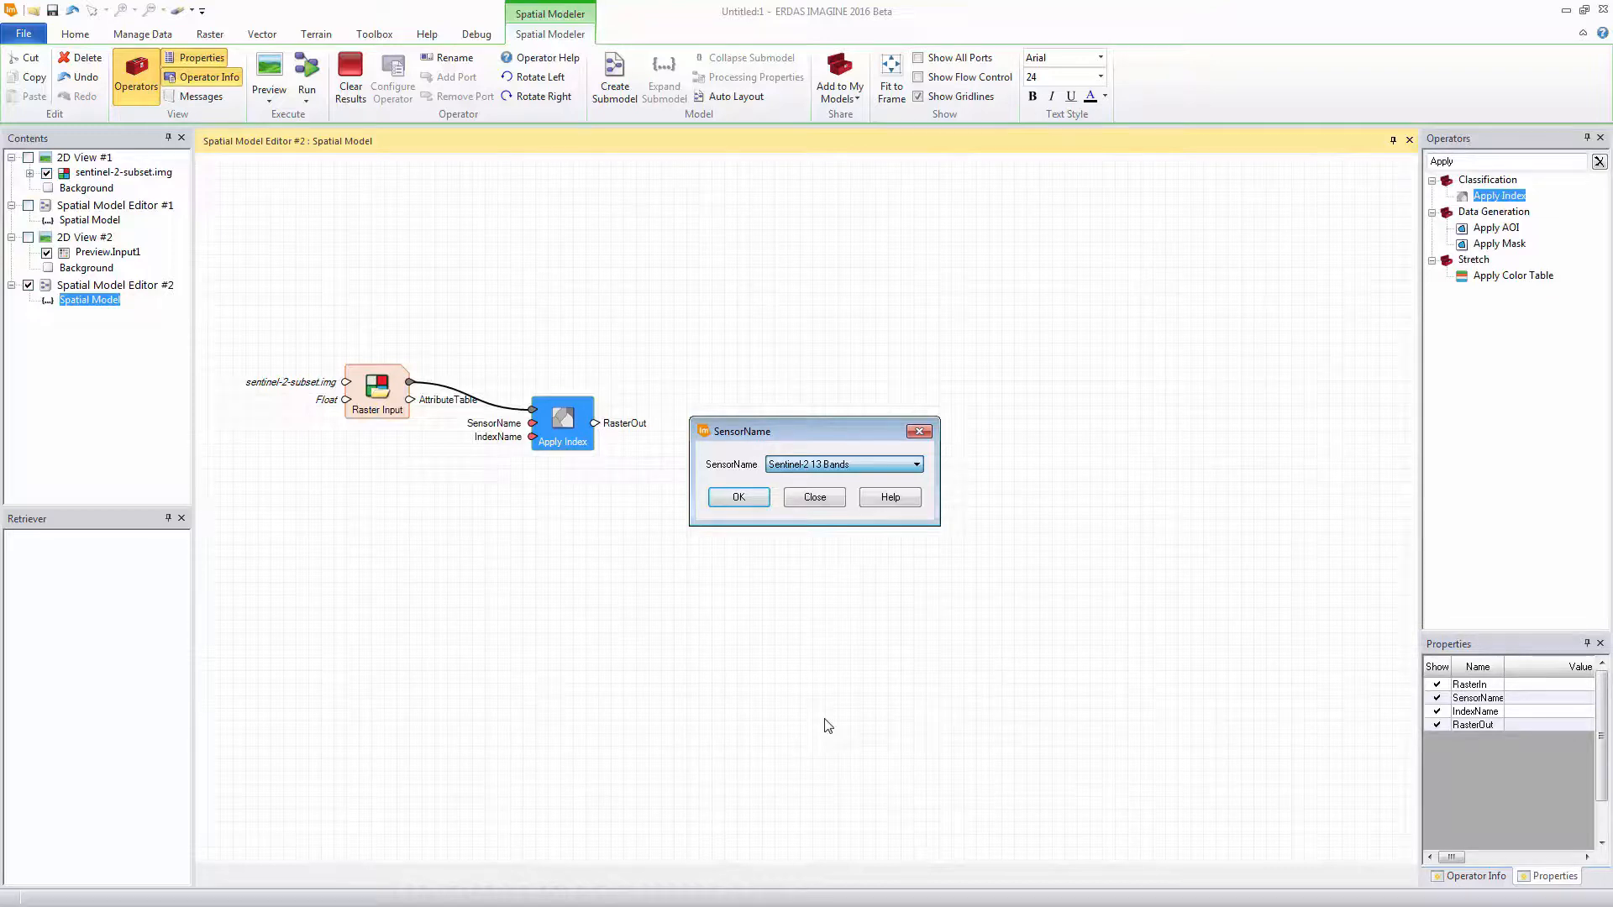
click(750, 501)
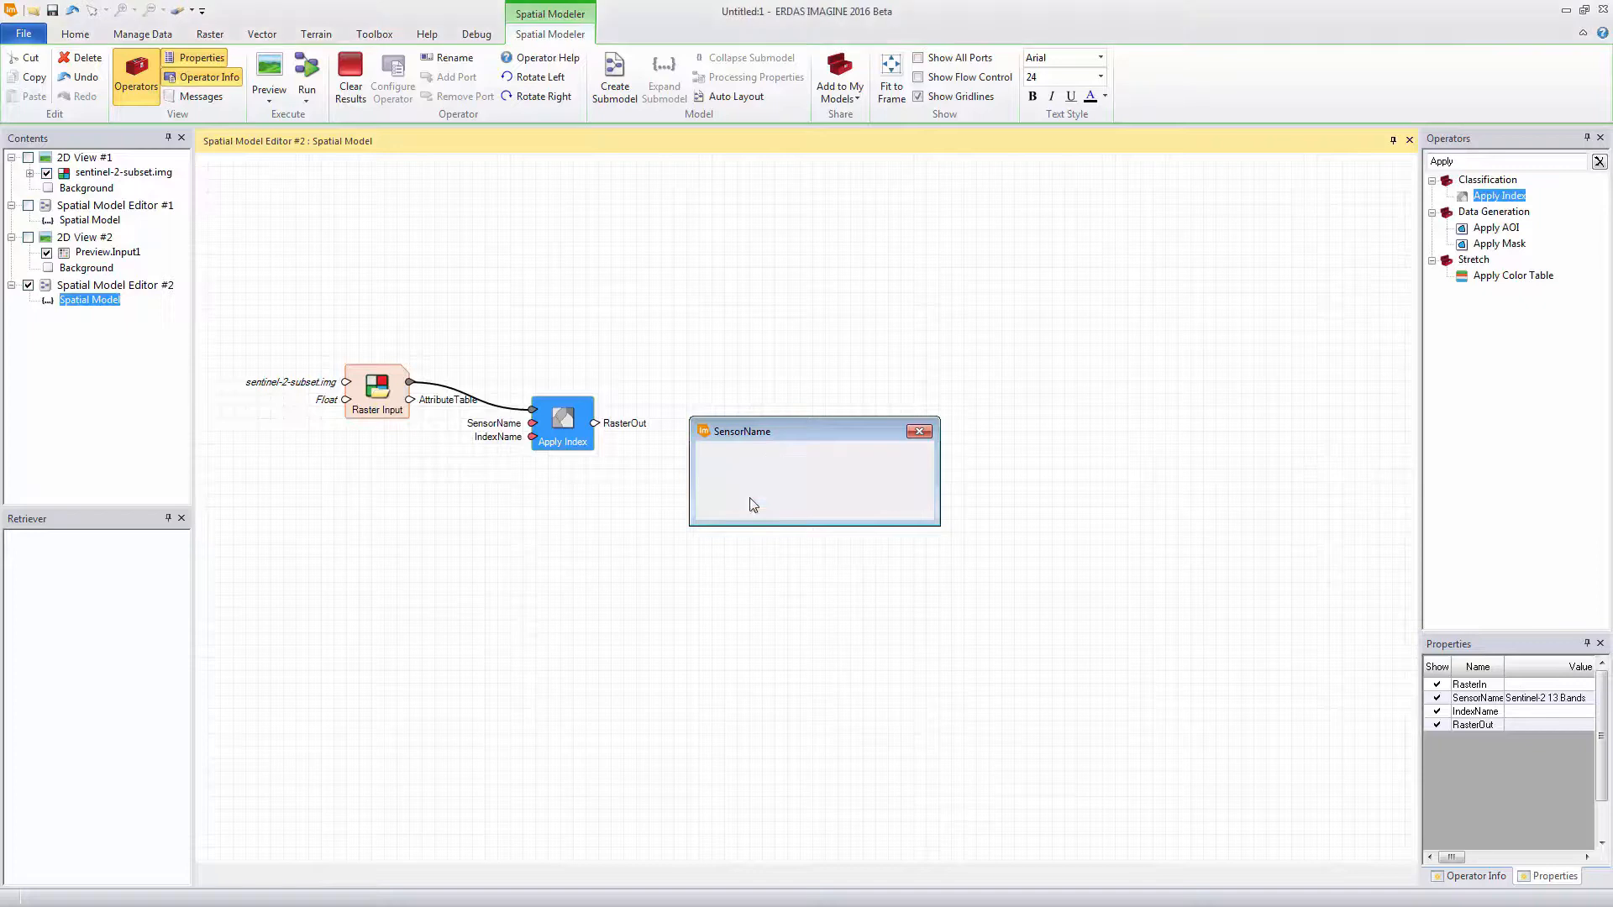
Set the Apply Index operator's IndexName to NDVI
double_click(533, 437)
click(844, 464)
scroll(854, 570, down, 6)
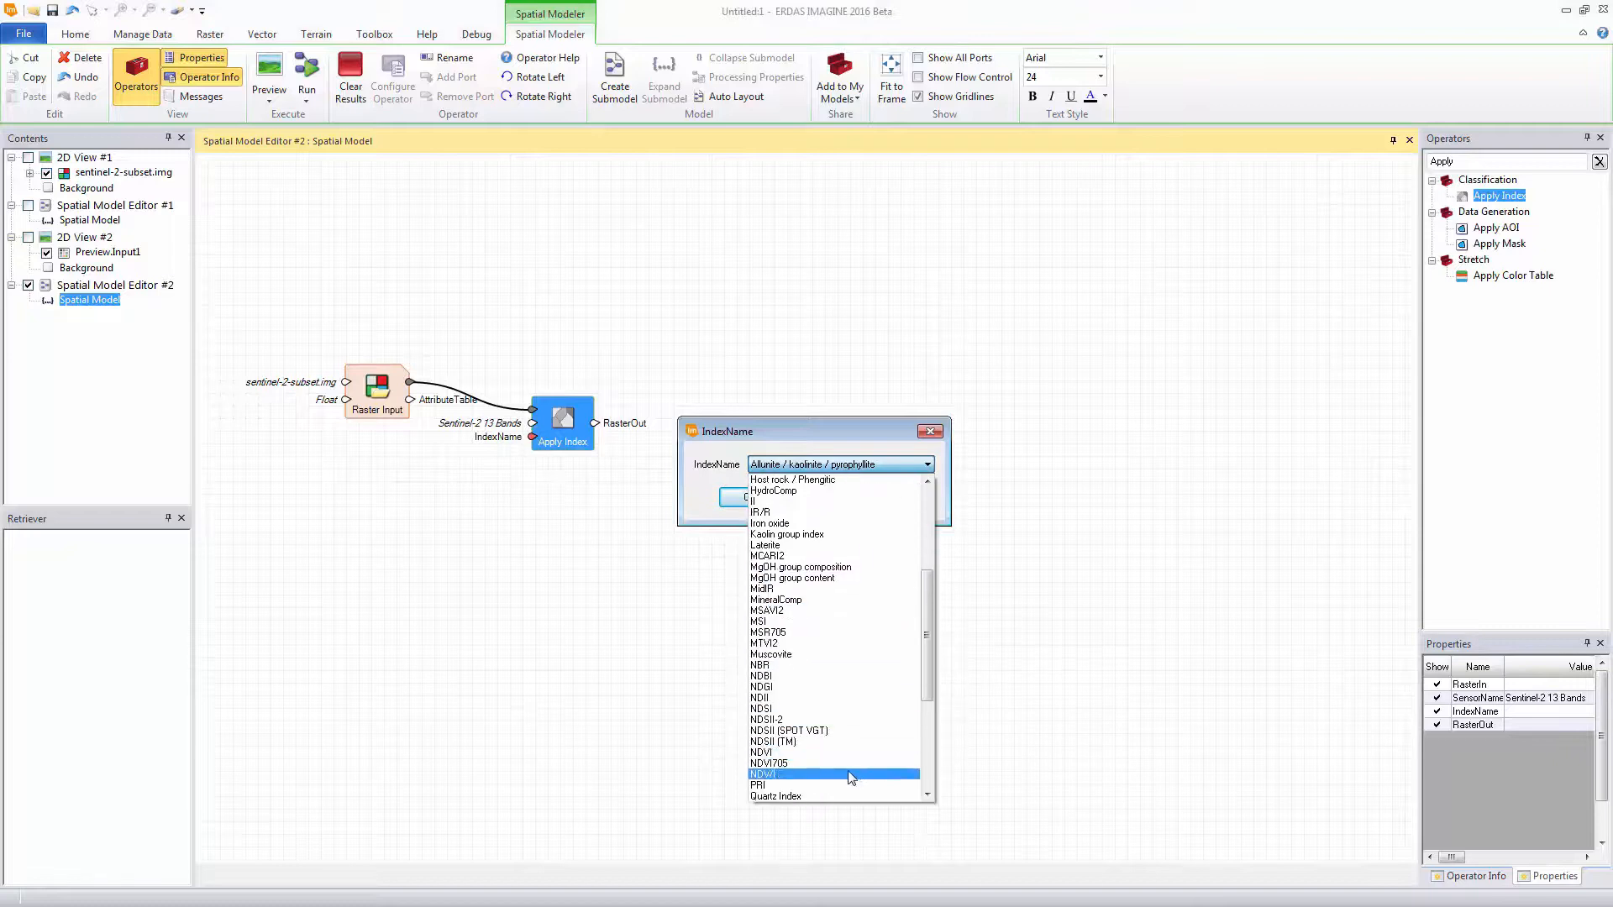
click(820, 753)
click(744, 499)
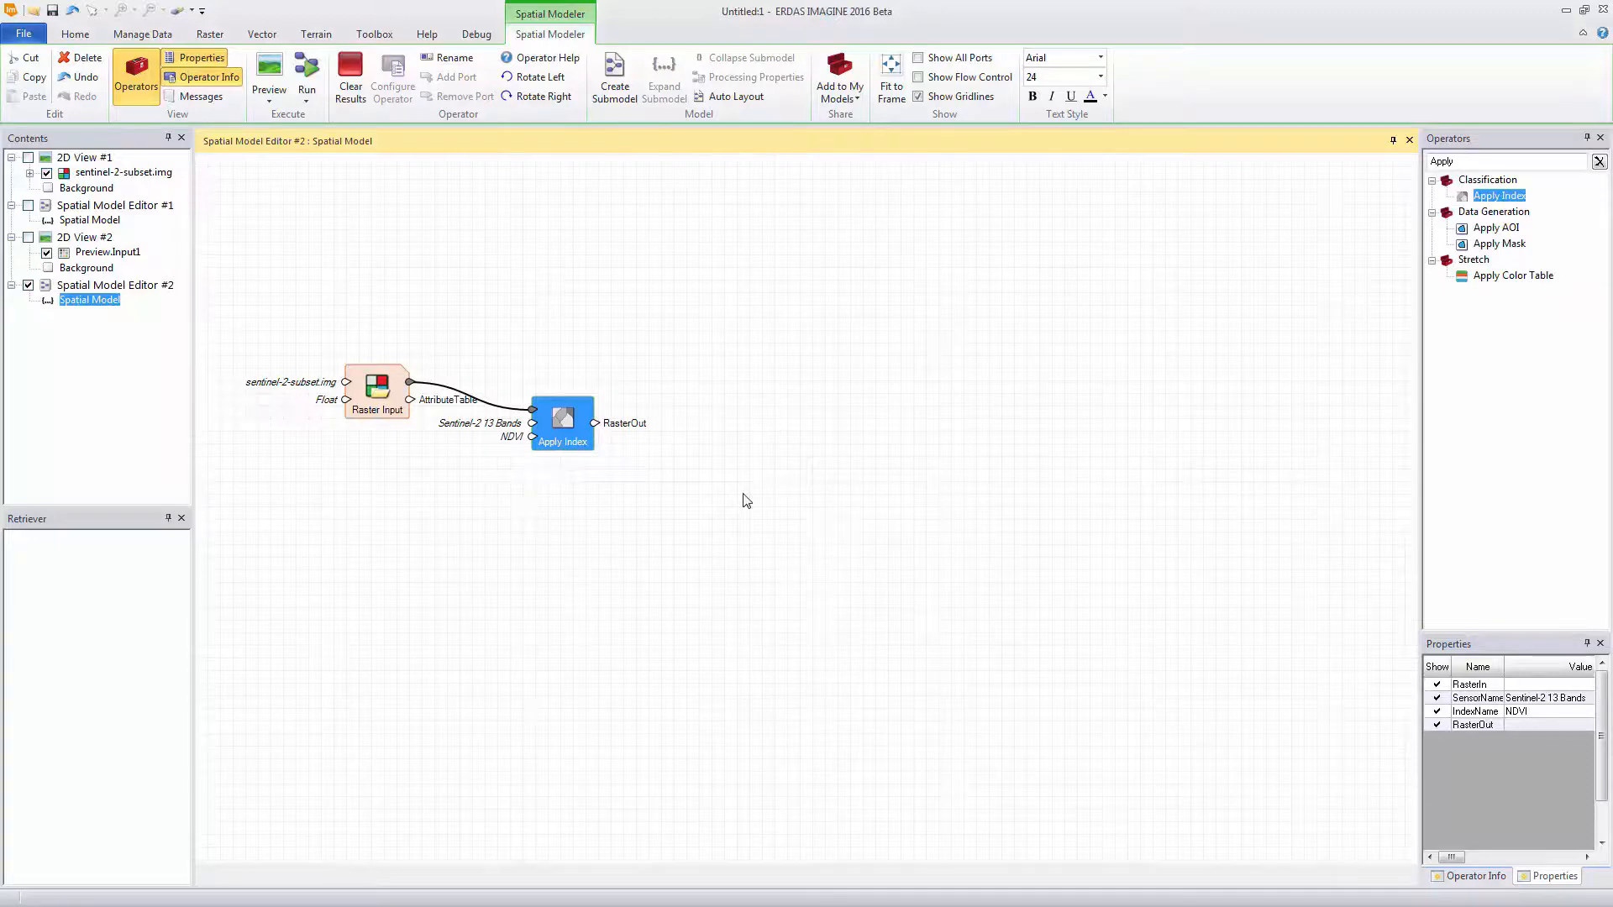
Add a Preview operator after Apply Index, connect RasterOut to its Input1 port, and run the model preview
double_click(1459, 161)
text(Prev)
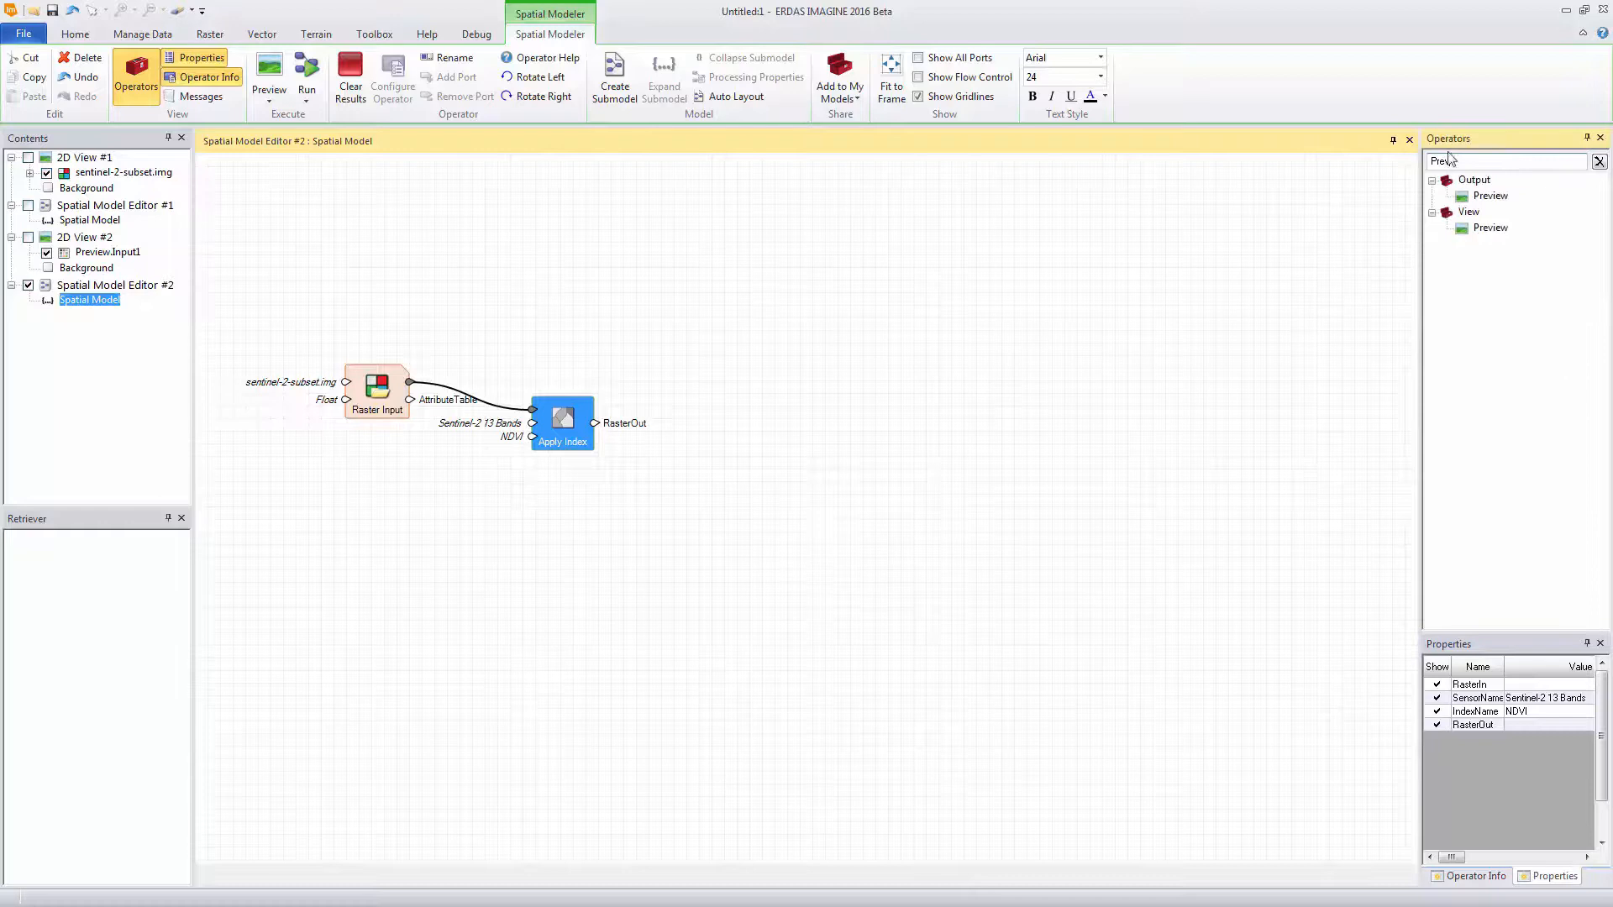
drag(1479, 196, 691, 408)
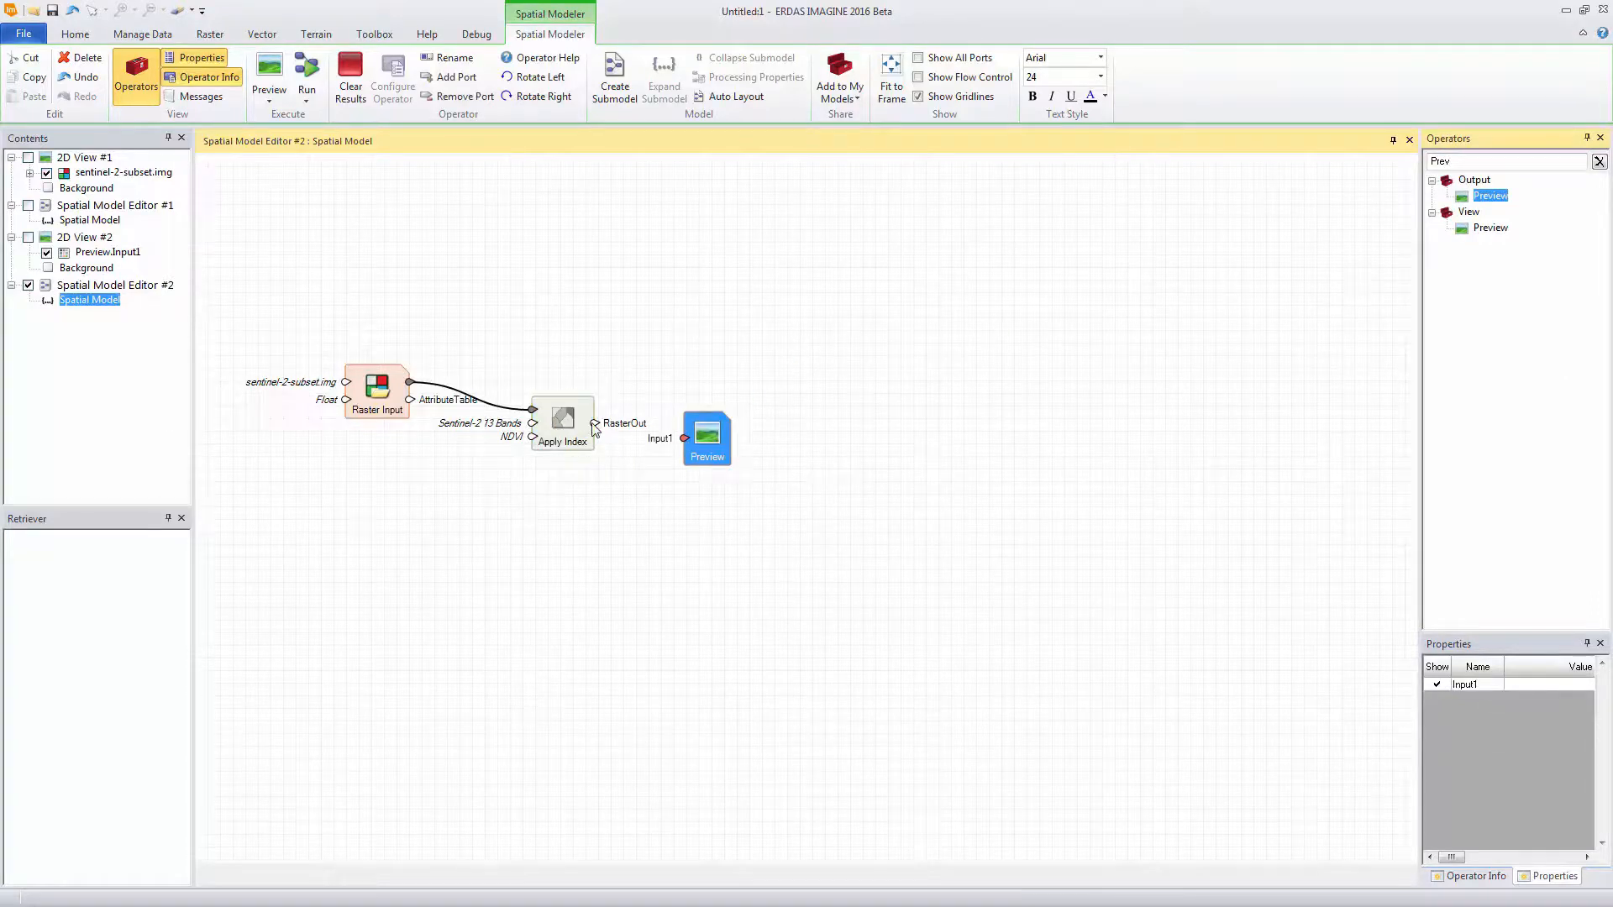
drag(594, 423, 680, 438)
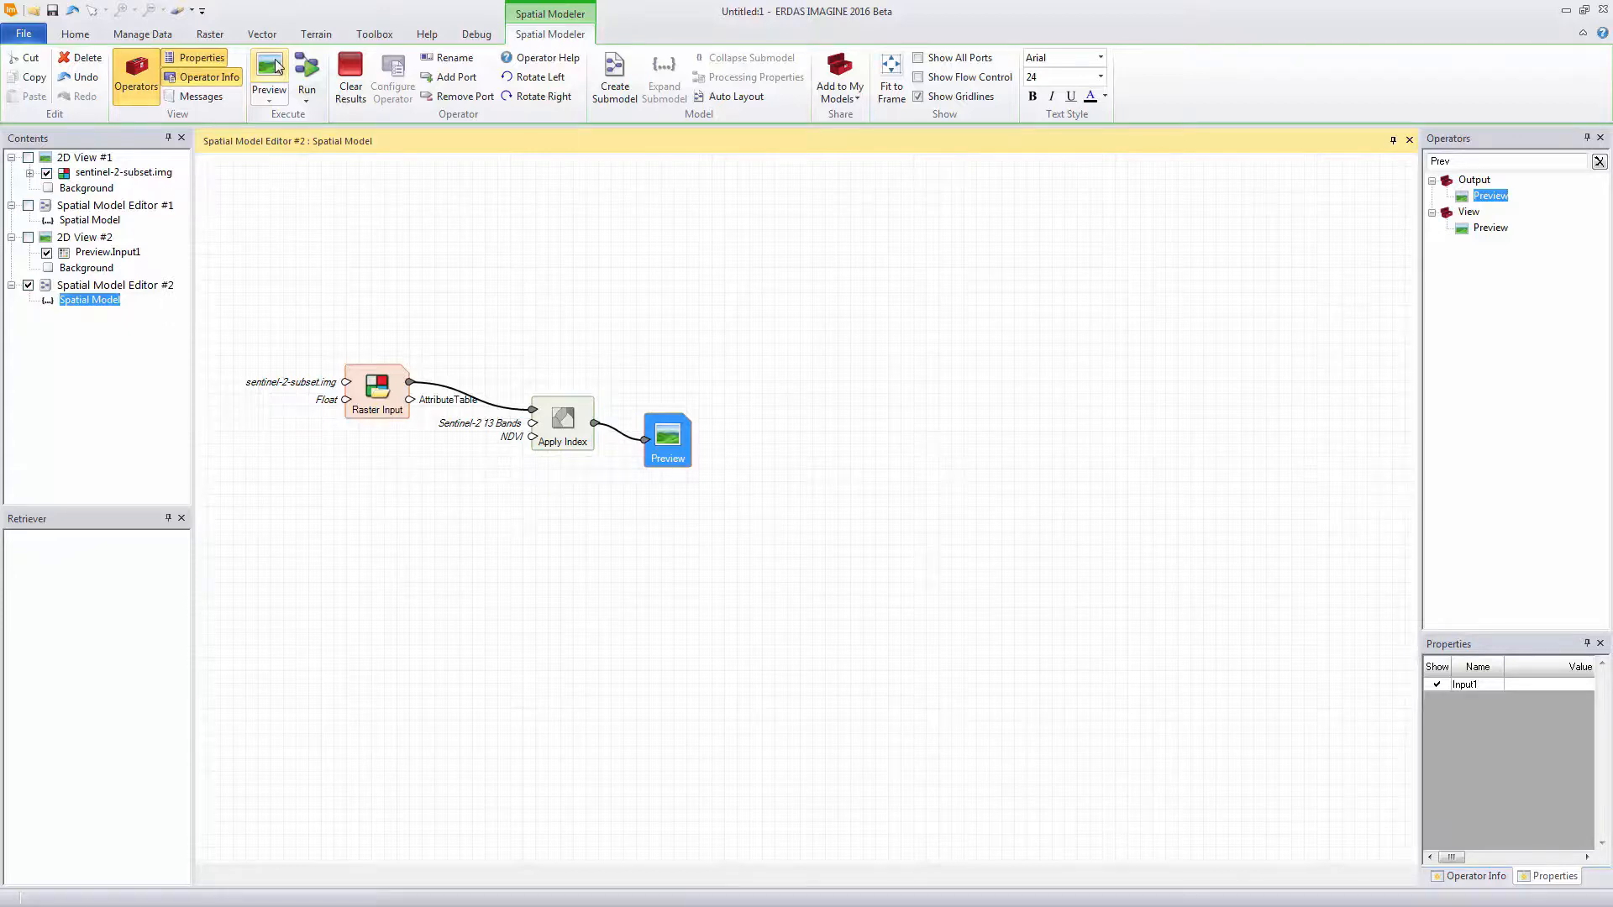
click(277, 68)
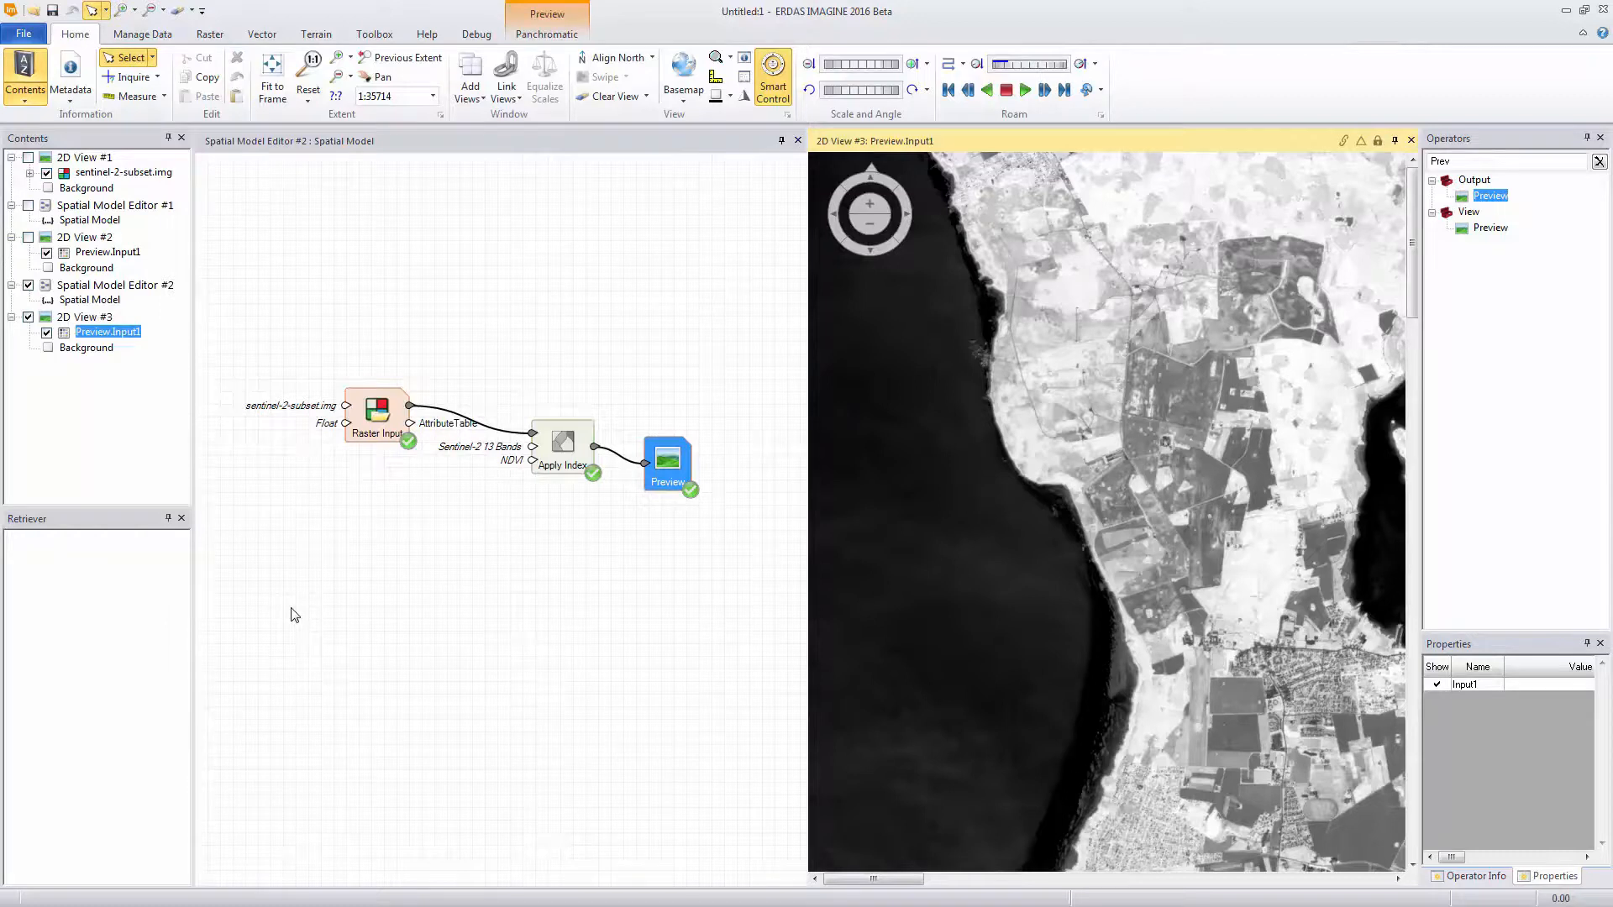
Change the Apply Index operator's IndexName to WBI to preview that index
drag(534, 469, 514, 497)
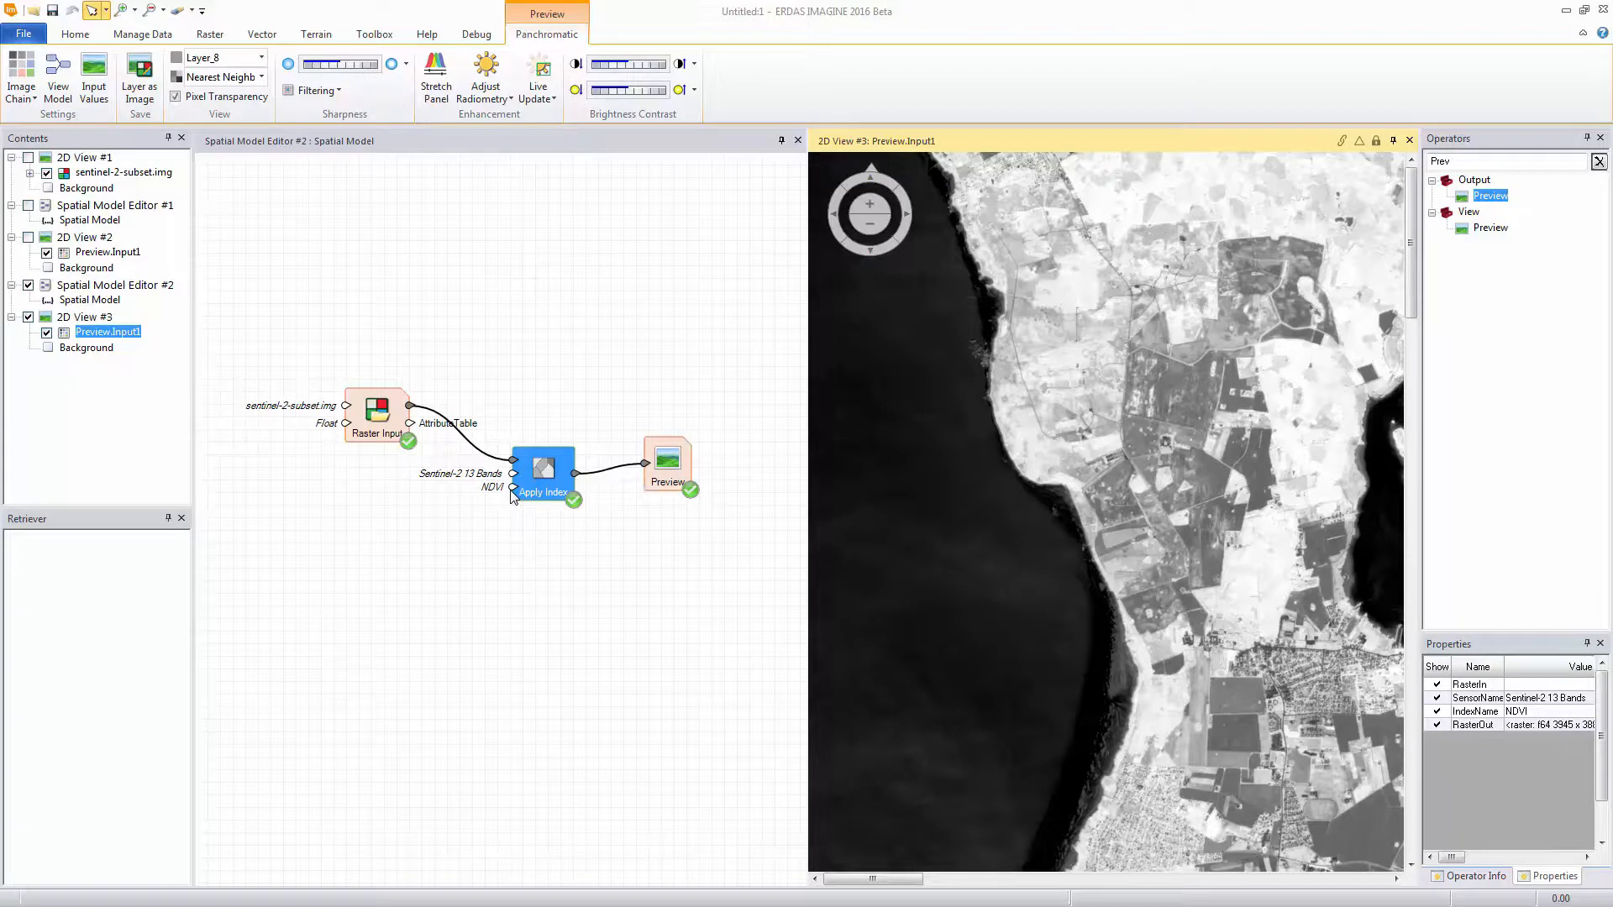
double_click(512, 488)
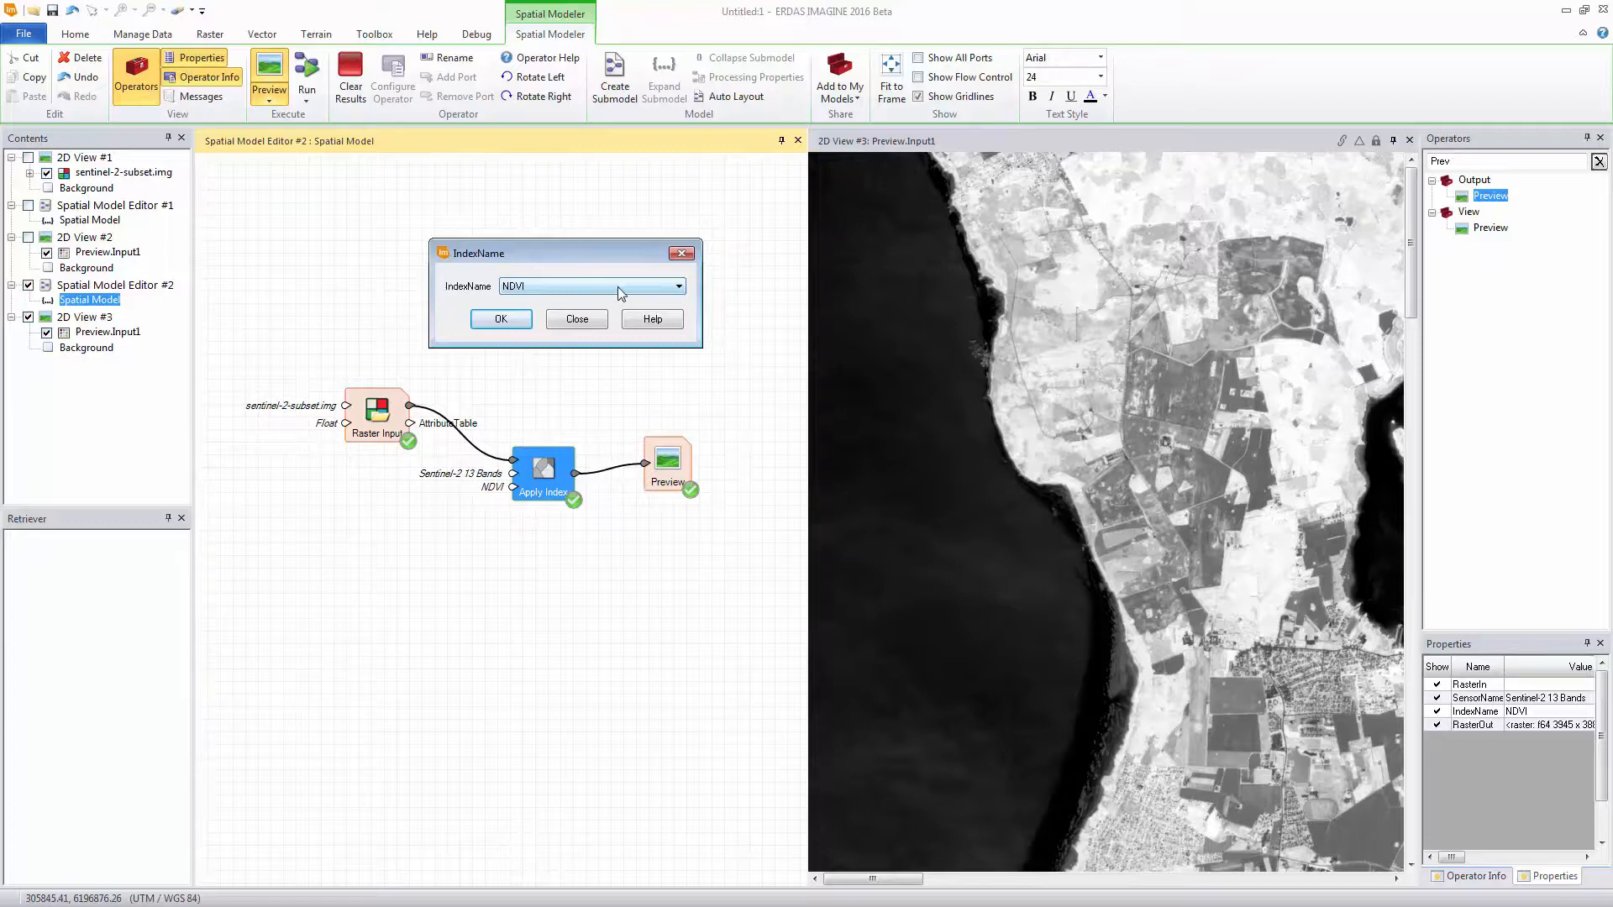
click(618, 286)
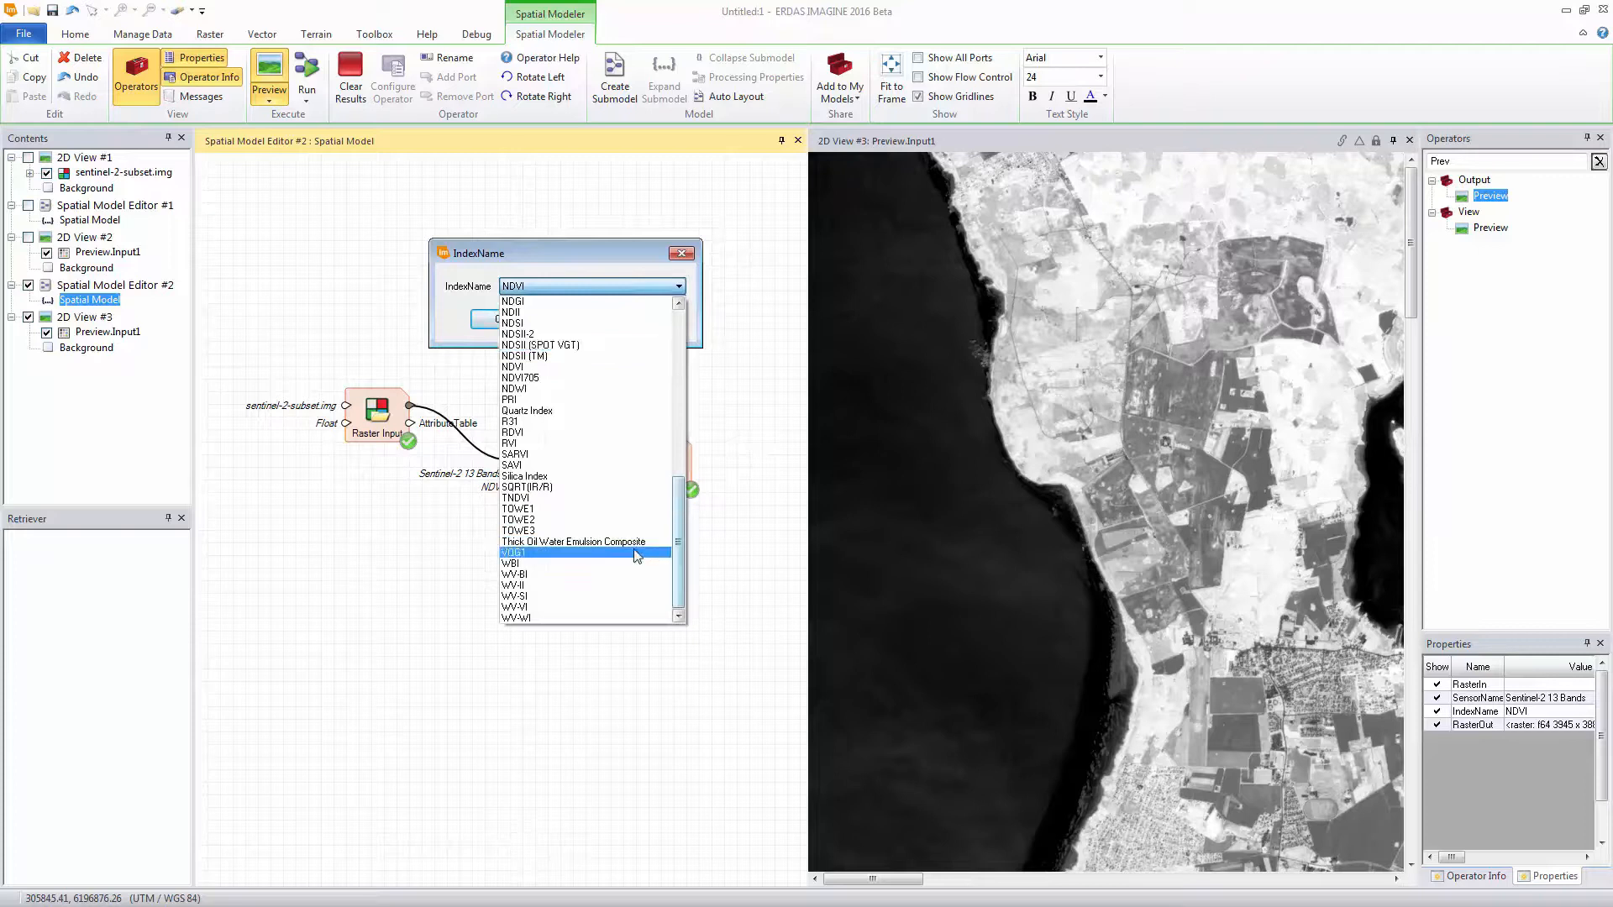
click(580, 564)
click(492, 320)
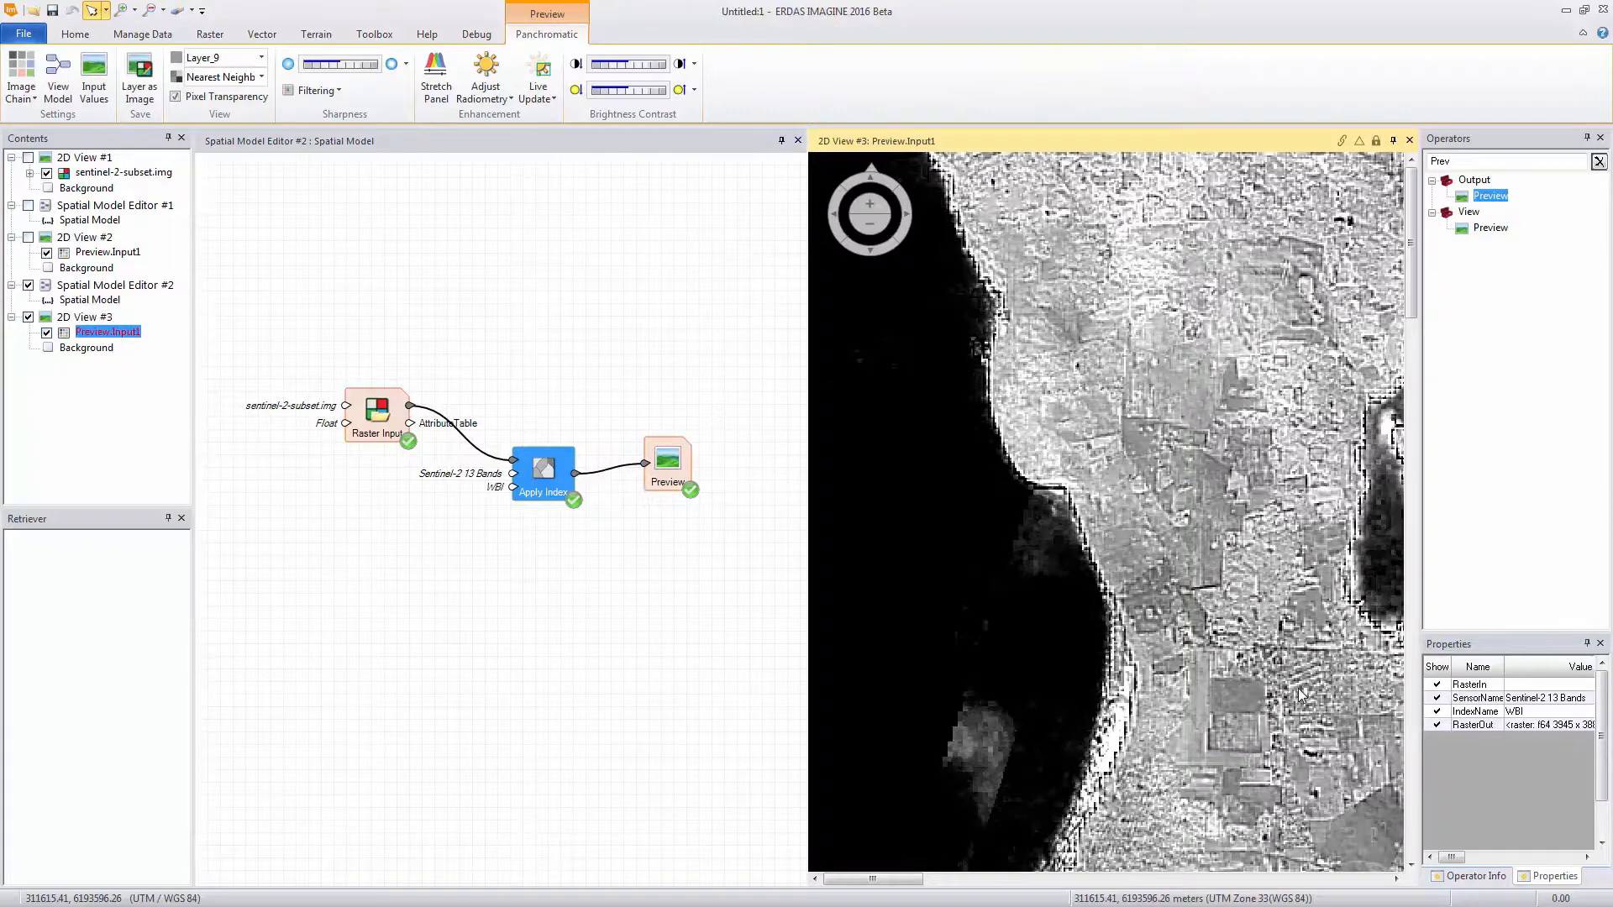
Switch the Apply Index operator's IndexName to WV-WI and preview the water index
double_click(513, 487)
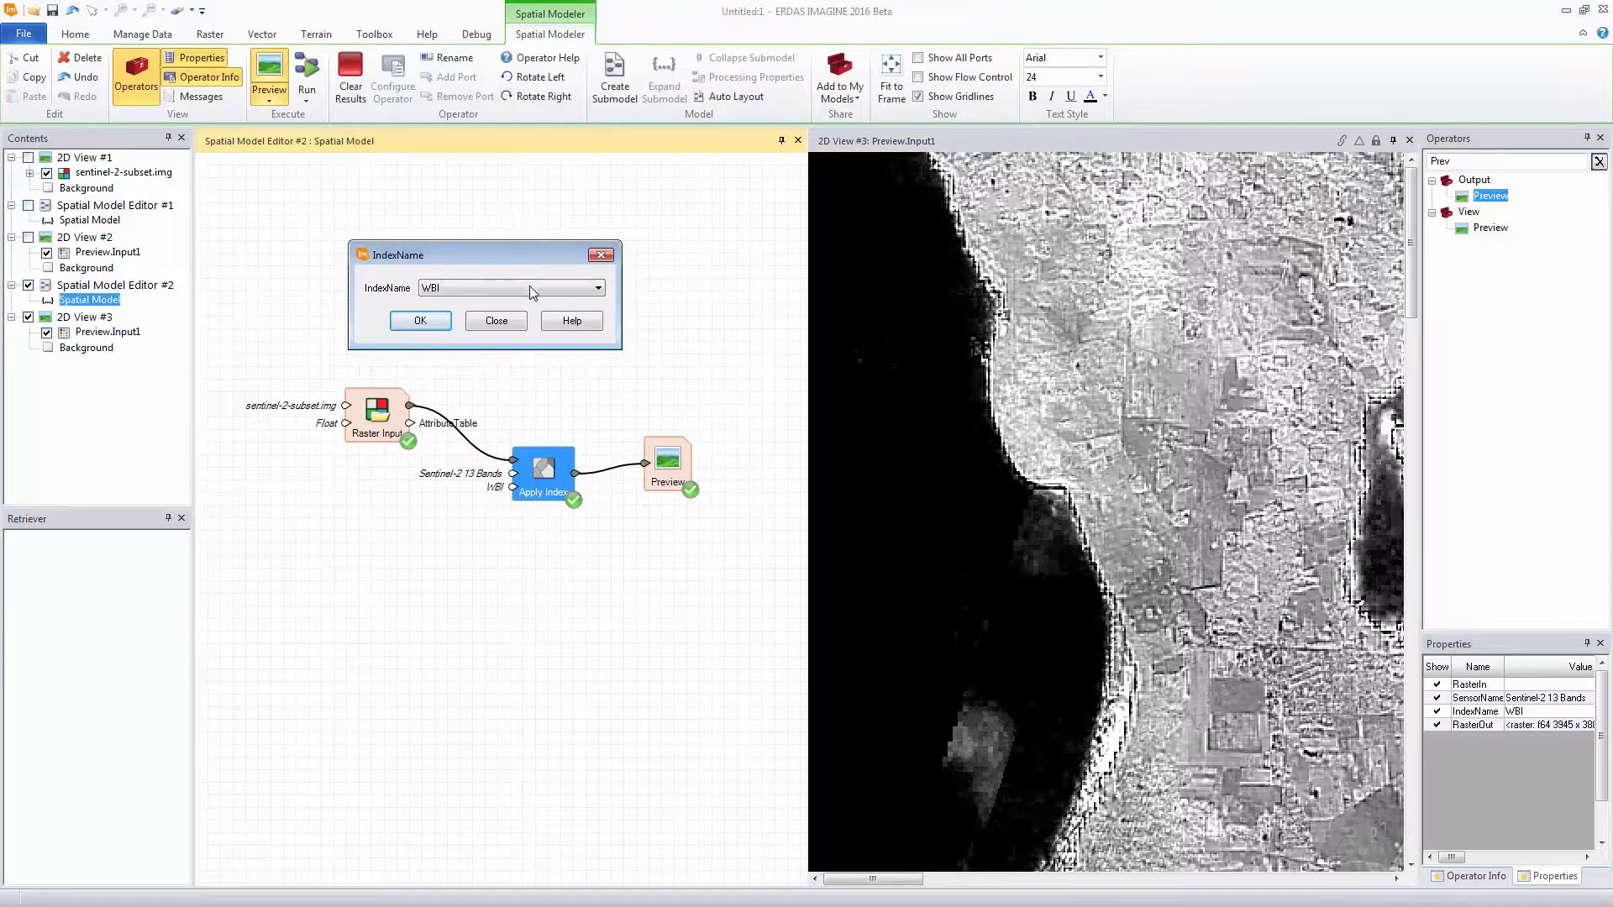
click(531, 290)
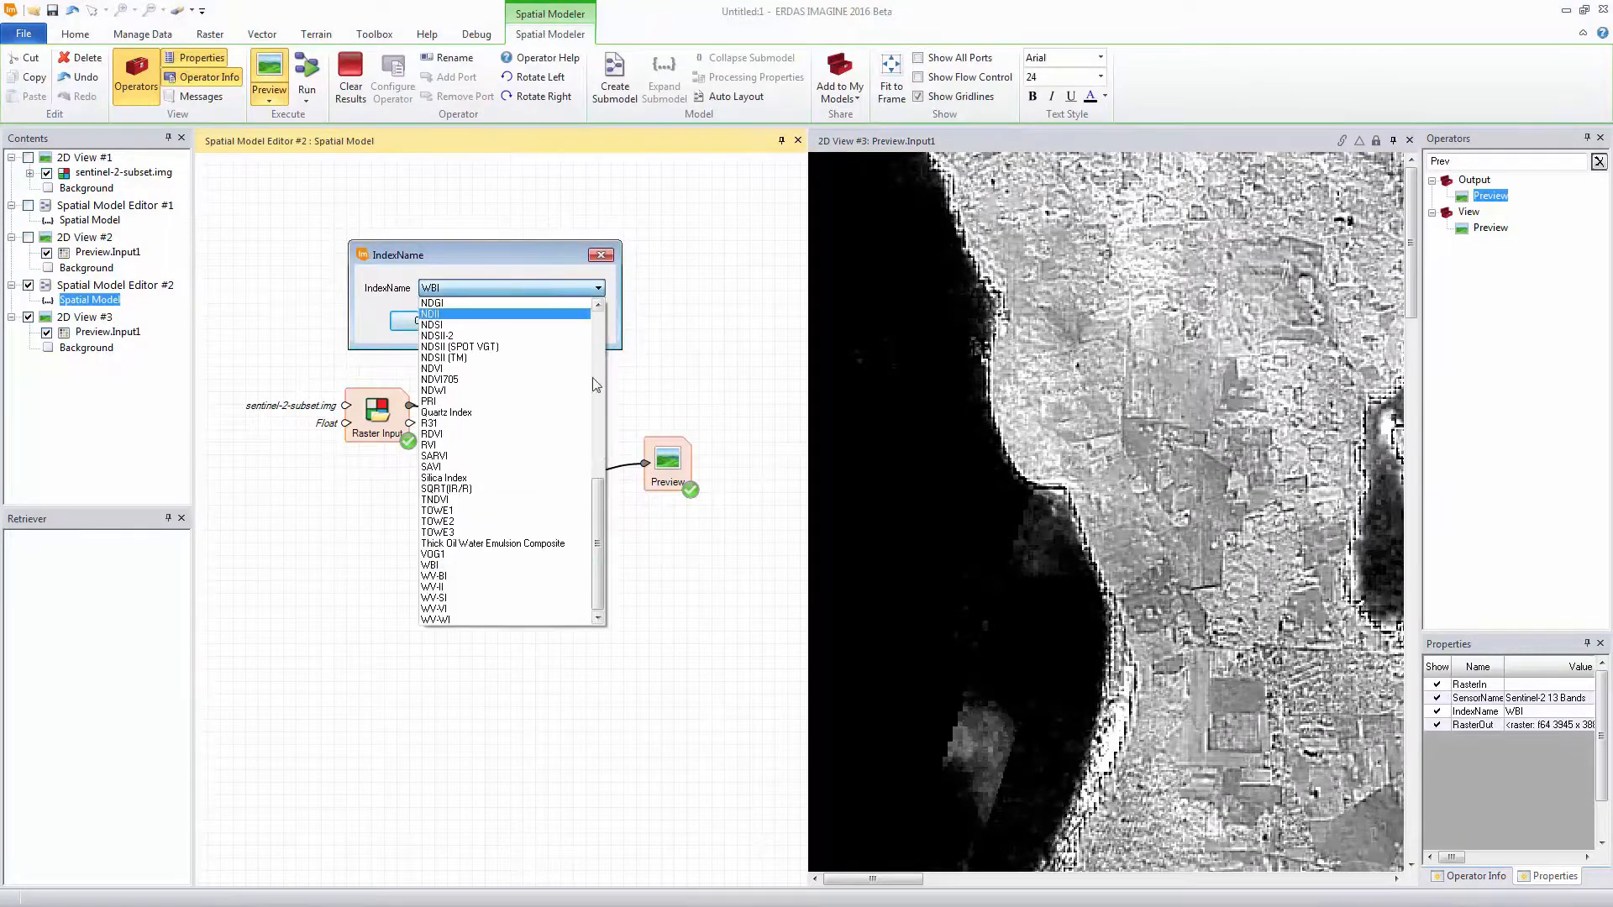
click(450, 619)
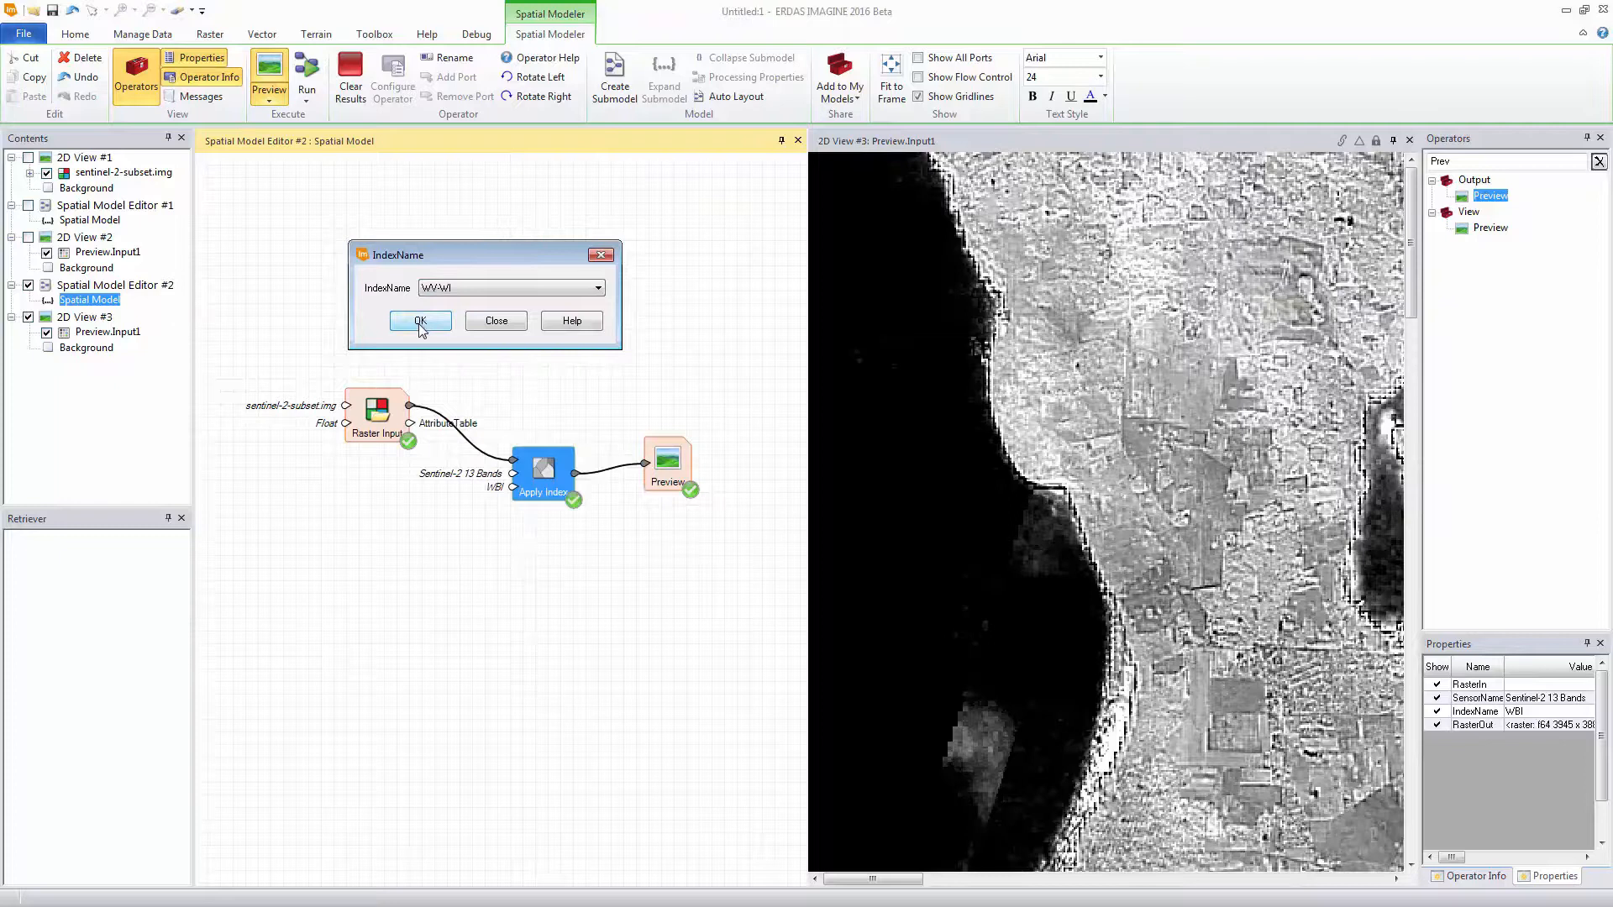
click(420, 321)
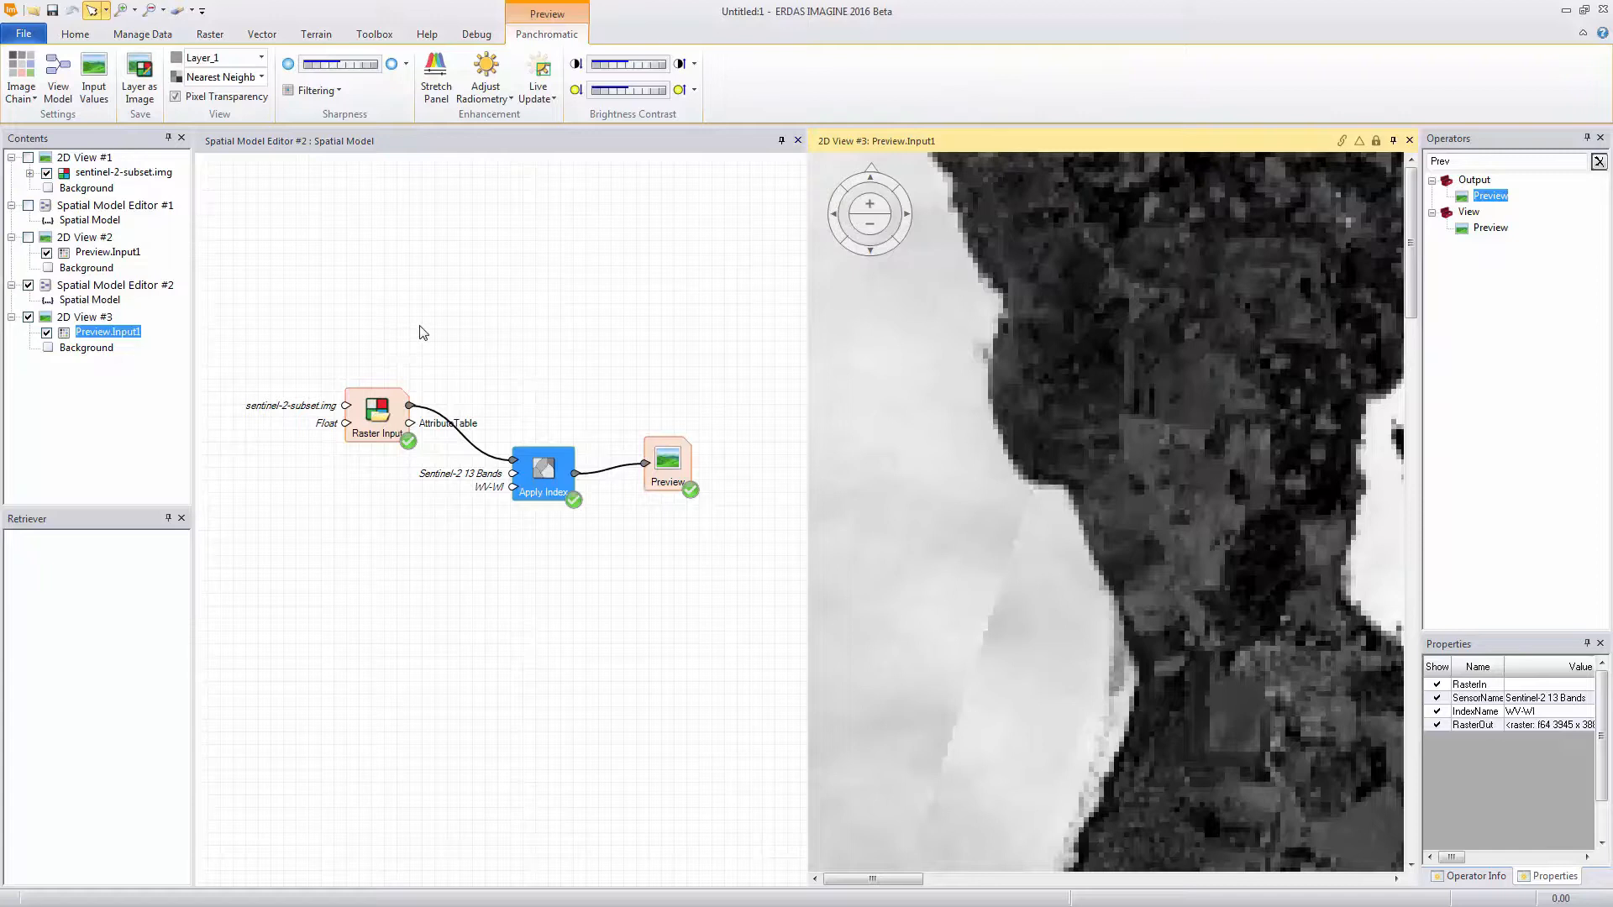
Set the Apply Index operator's IndexName to NDSI and update the preview with it
double_click(512, 487)
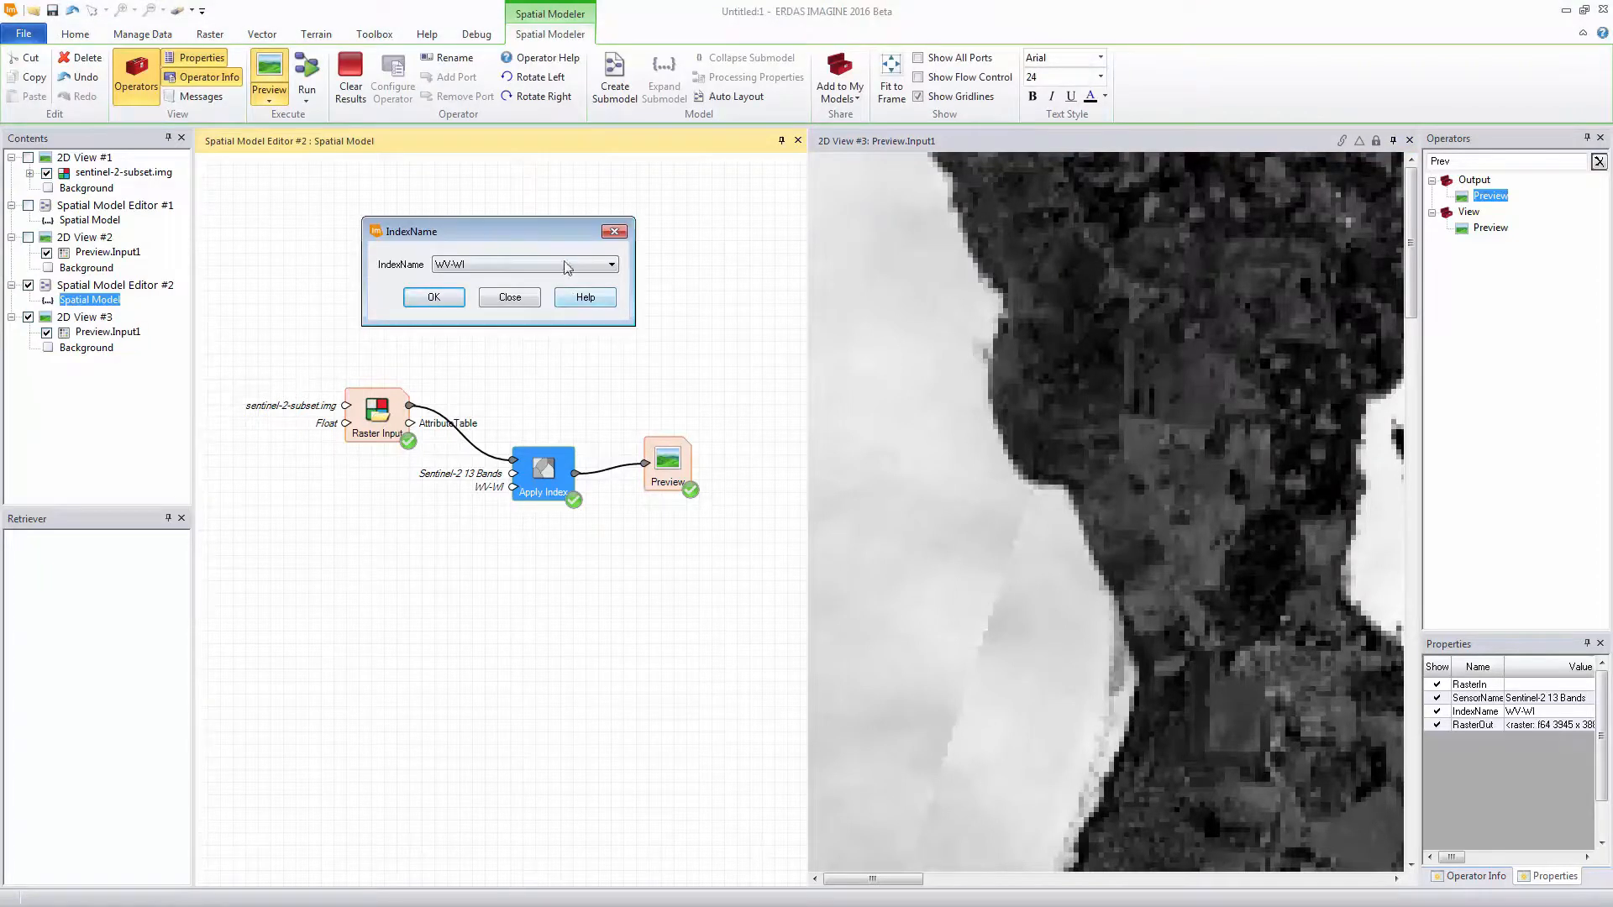
click(568, 265)
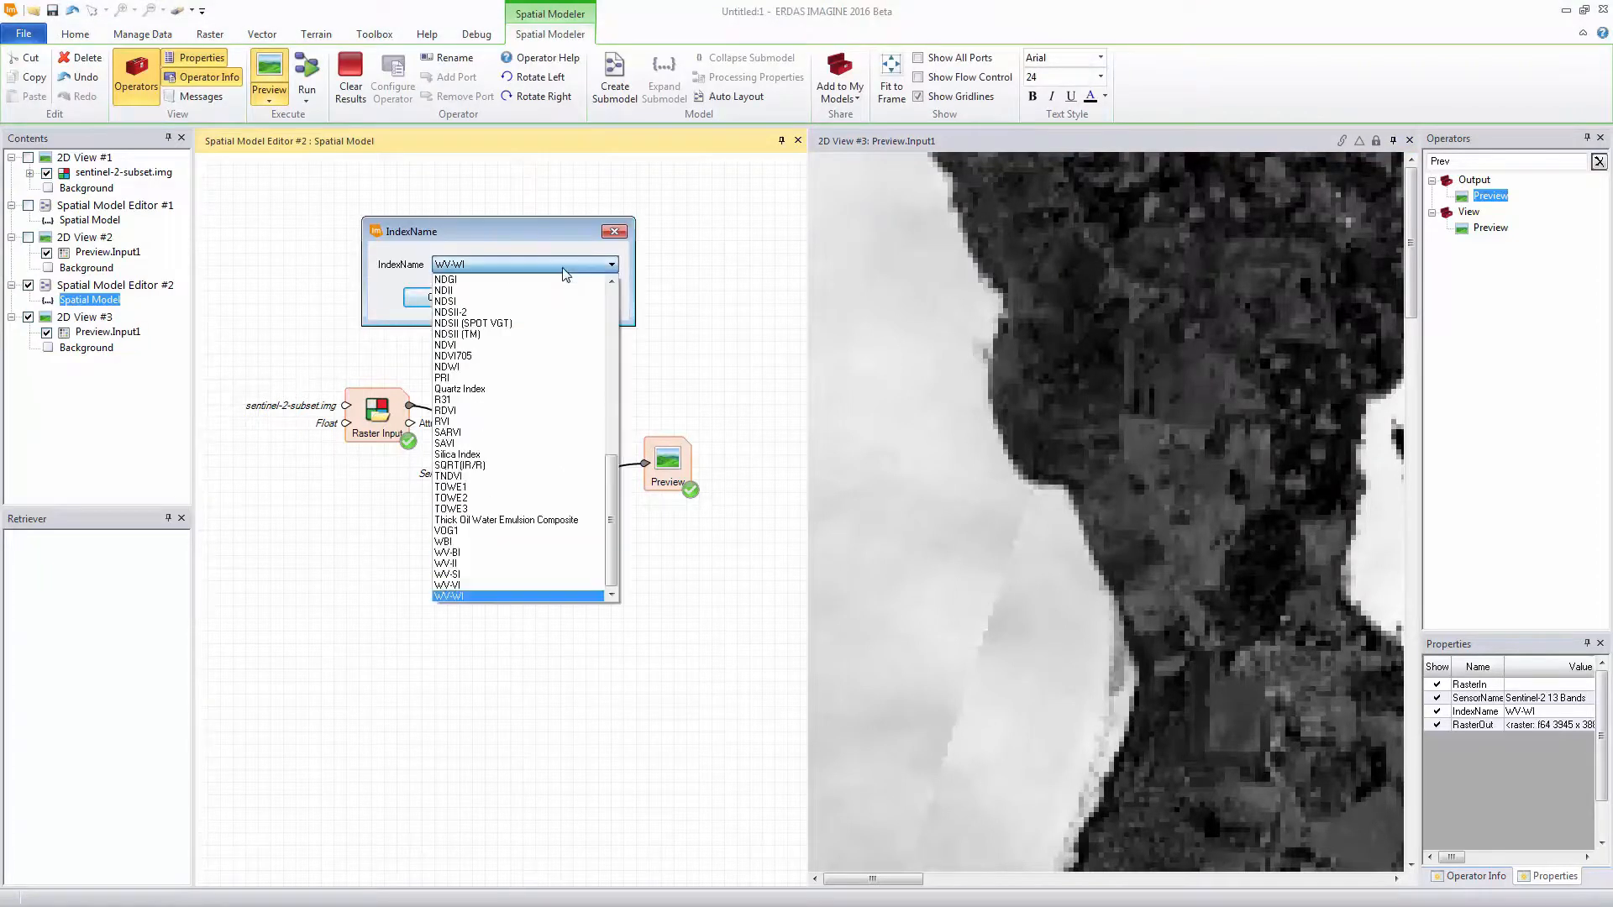
click(454, 302)
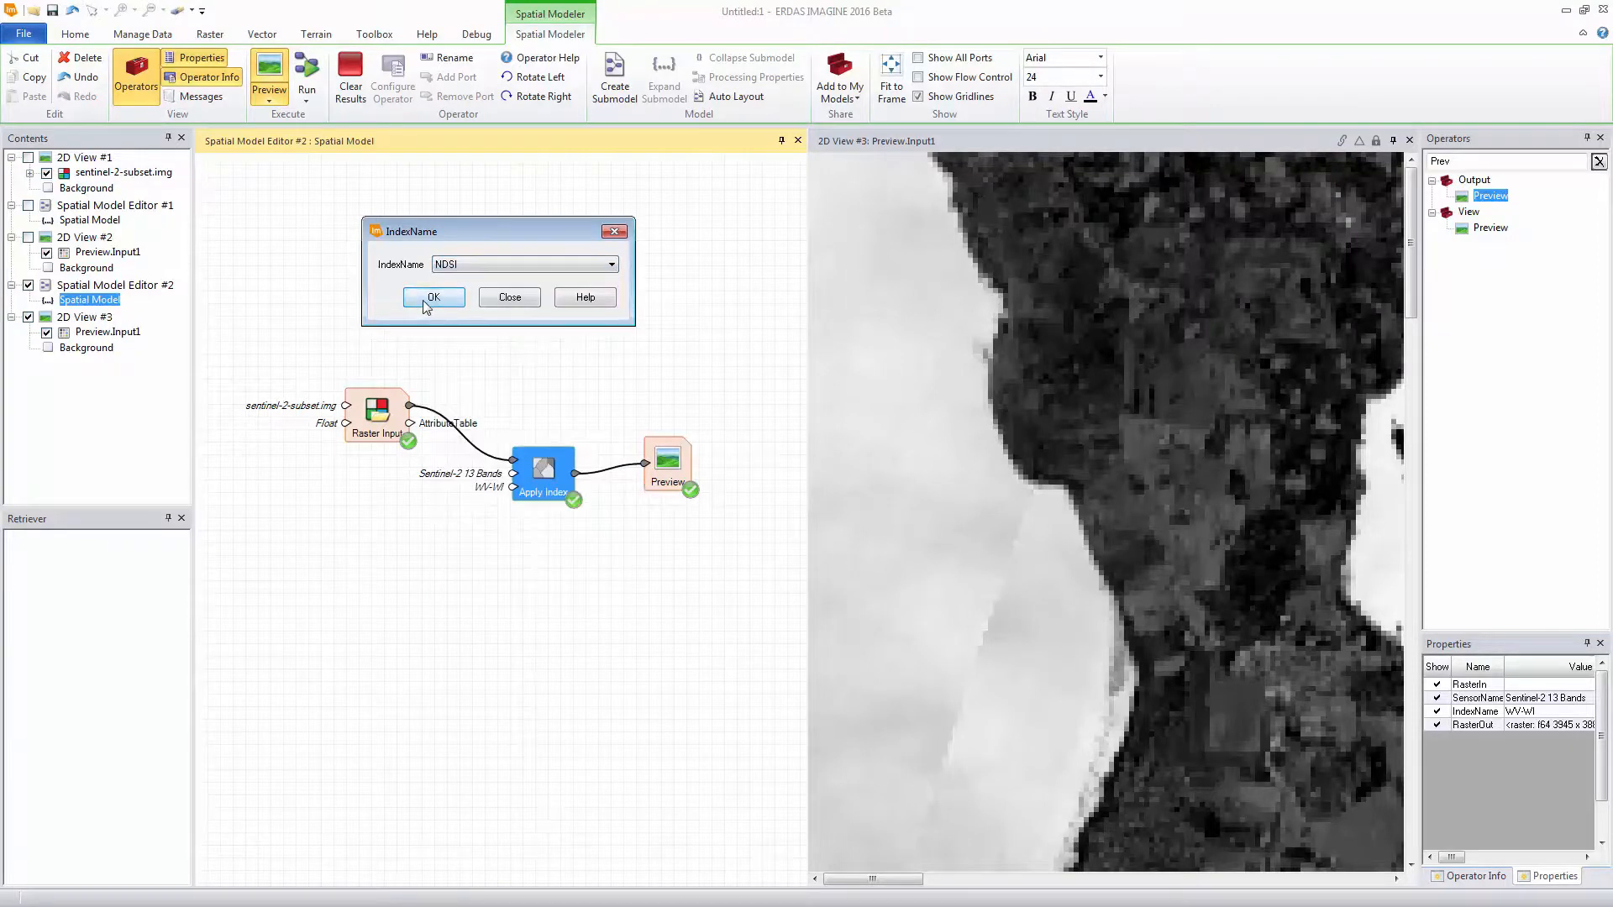
click(427, 299)
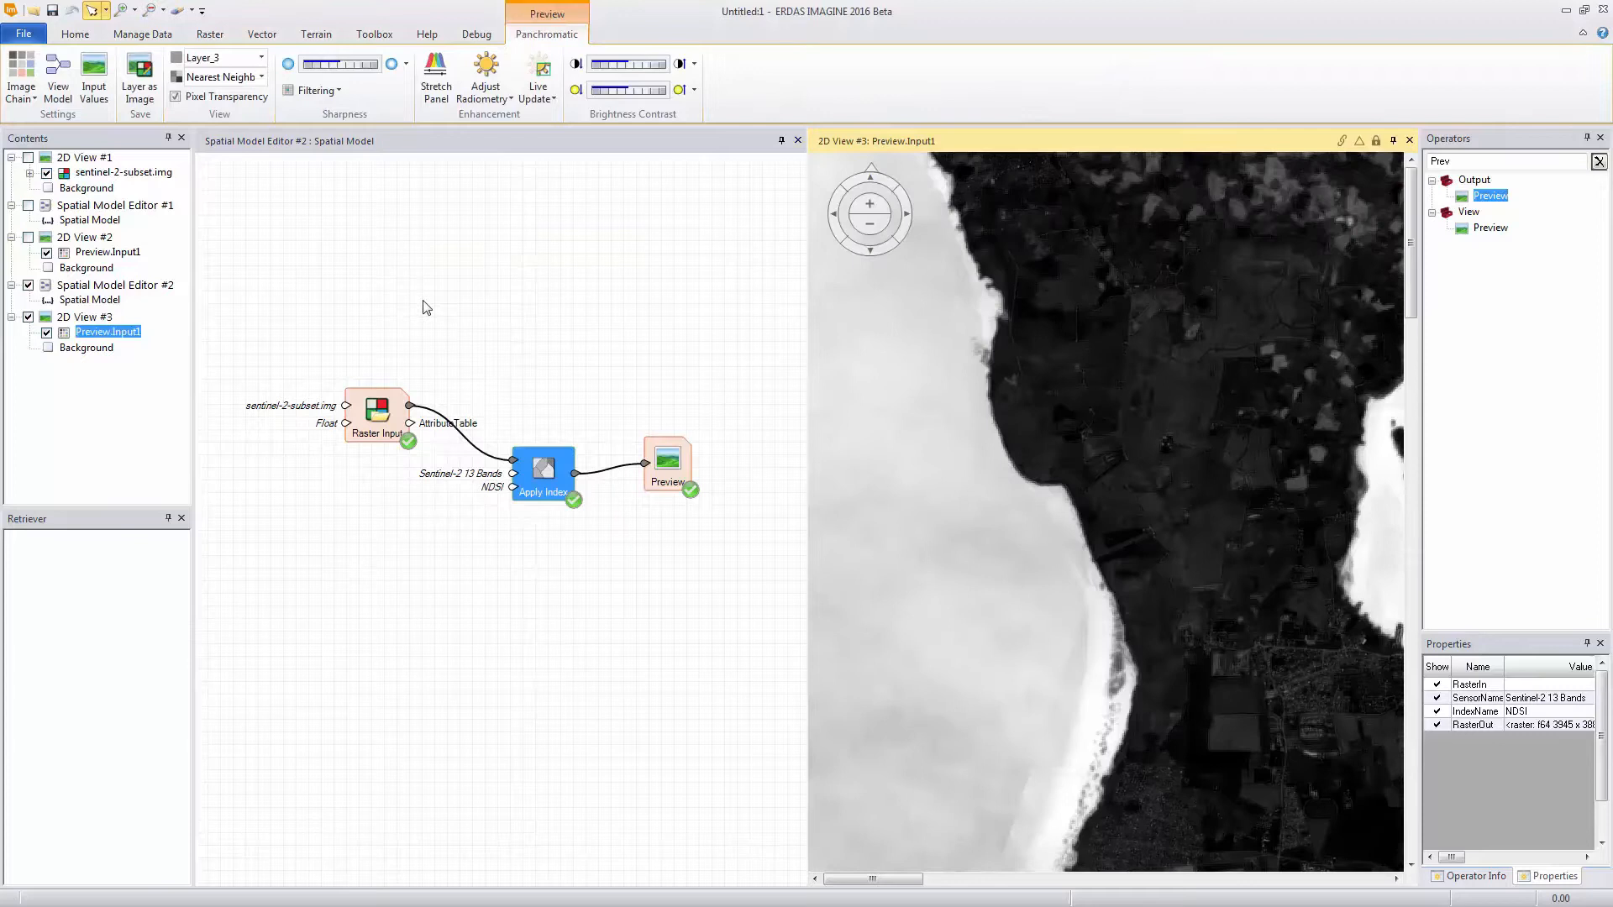